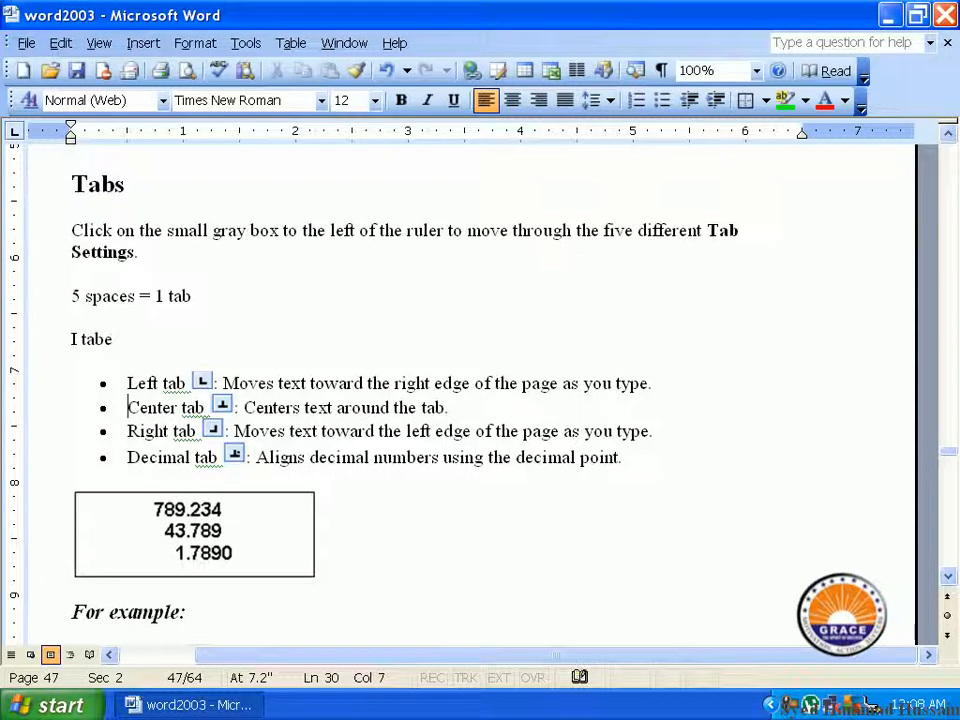
# Step: Complete the line below "5 spaces = 1 tab" with "= .5”" and correct its misspelled word to "tab"
pyautogui.write('=')
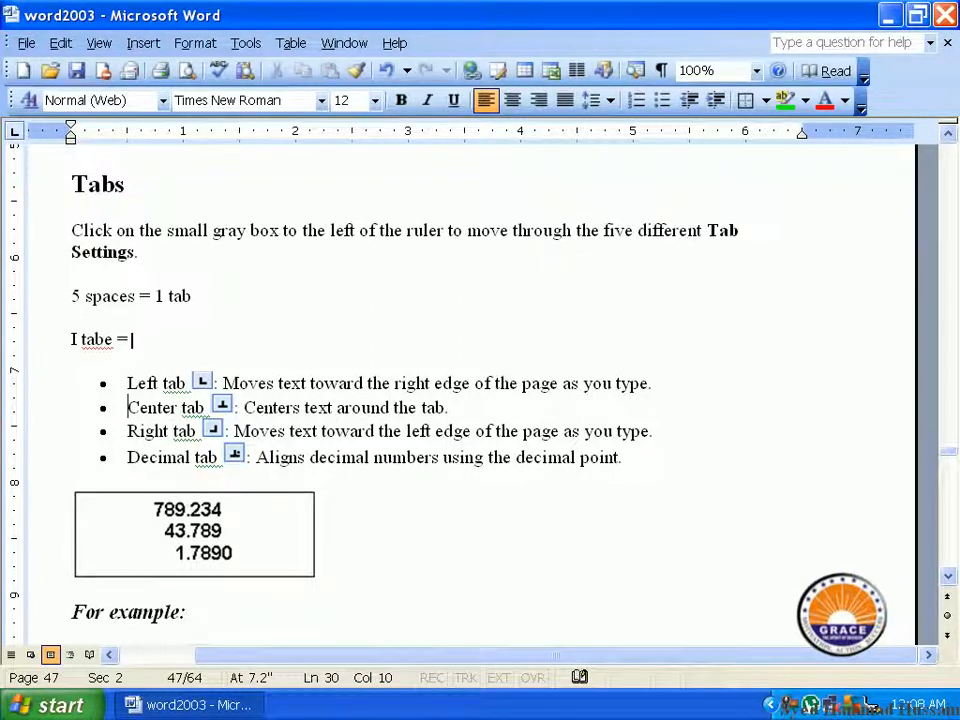
pyautogui.write(' 5"')
pyautogui.rightClick(99, 340)
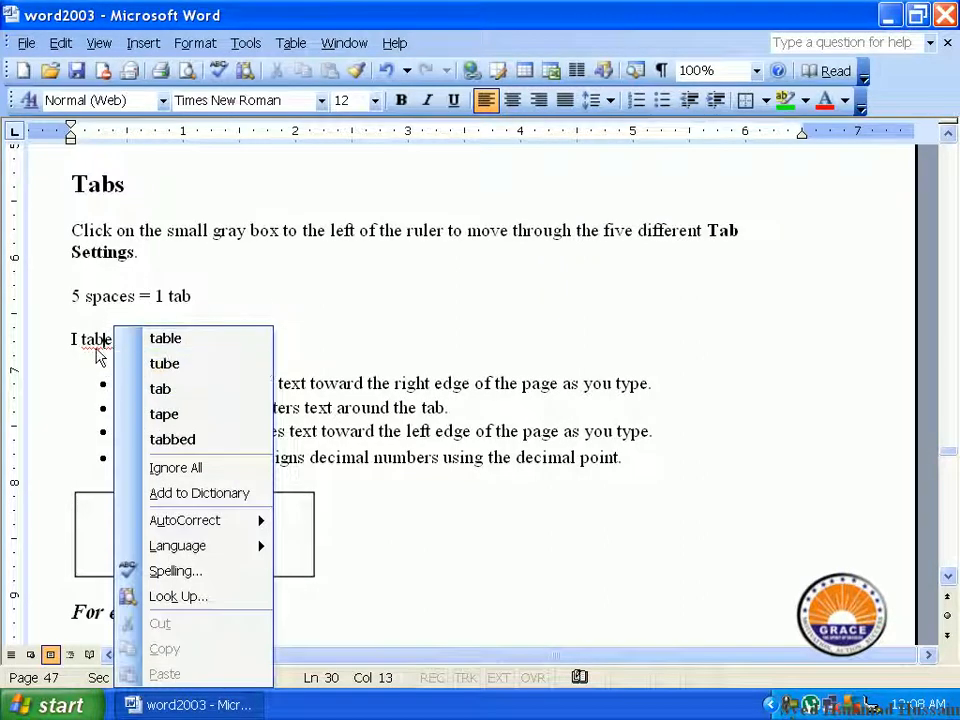
pyautogui.click(99, 352)
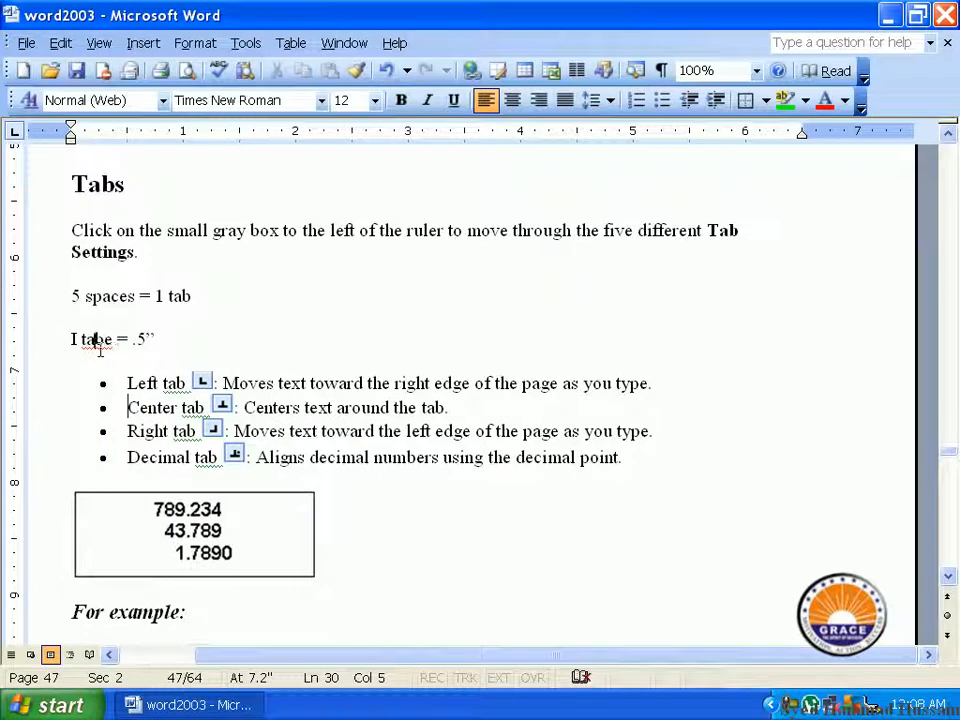
pyautogui.rightClick(96, 342)
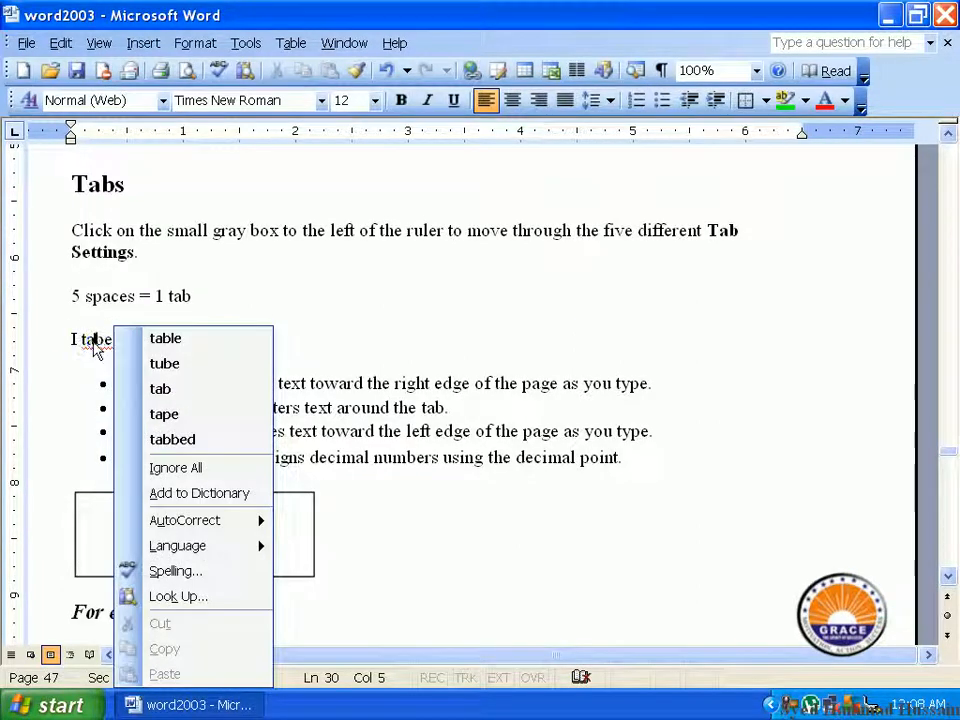
pyautogui.click(203, 402)
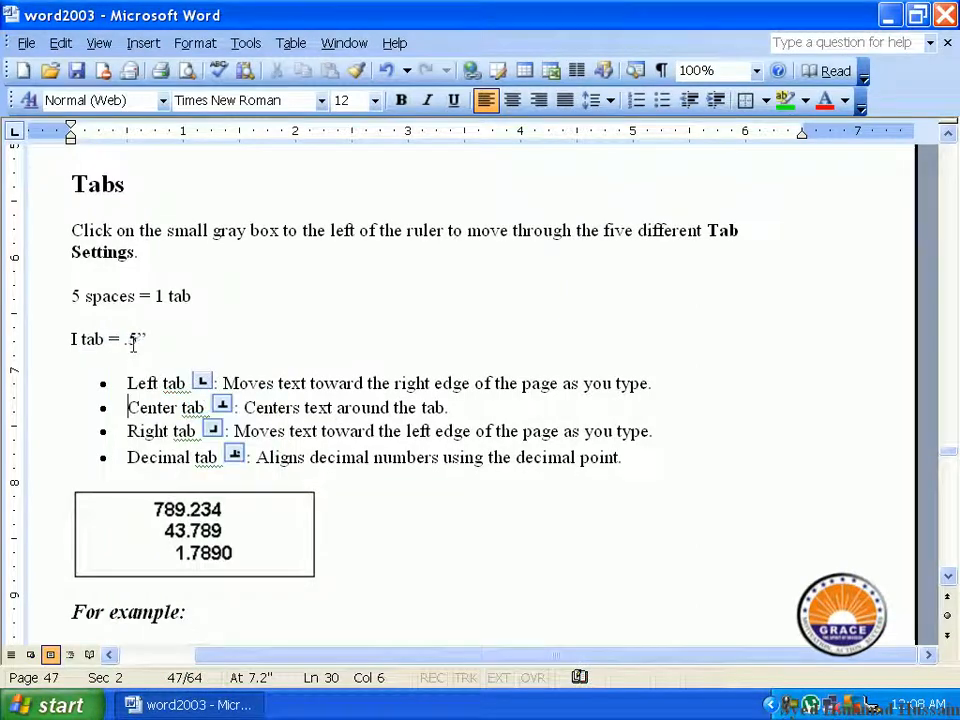
# Step: Set the font size of the "5 spaces = 1 tab" line and the line below it to 22
pyautogui.moveTo(72, 296); pyautogui.dragTo(189, 306)
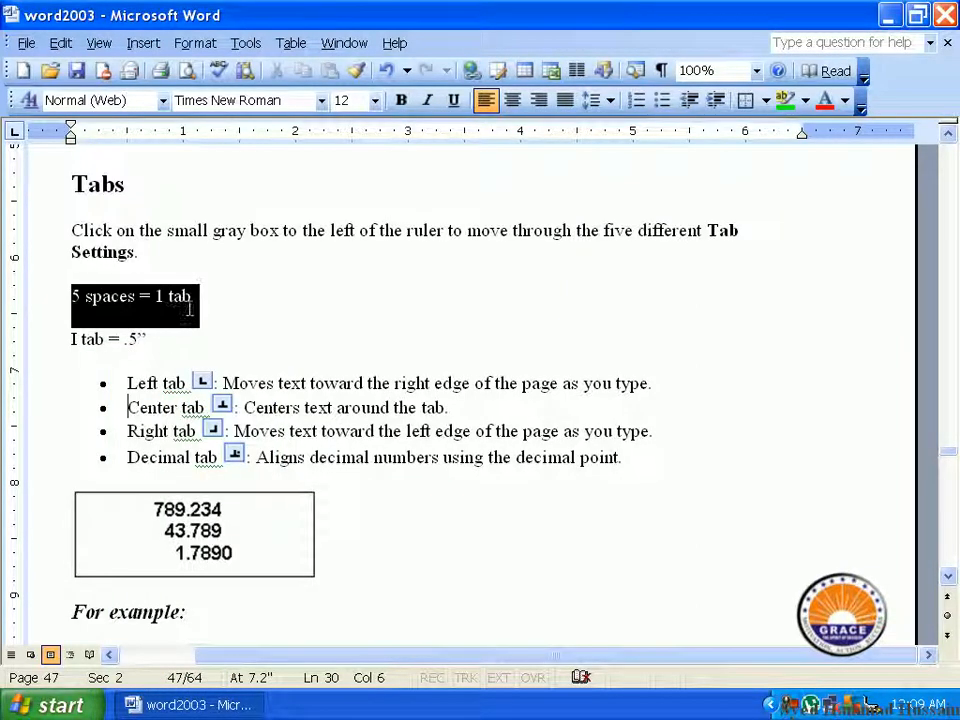
pyautogui.click(374, 100)
pyautogui.click(357, 266)
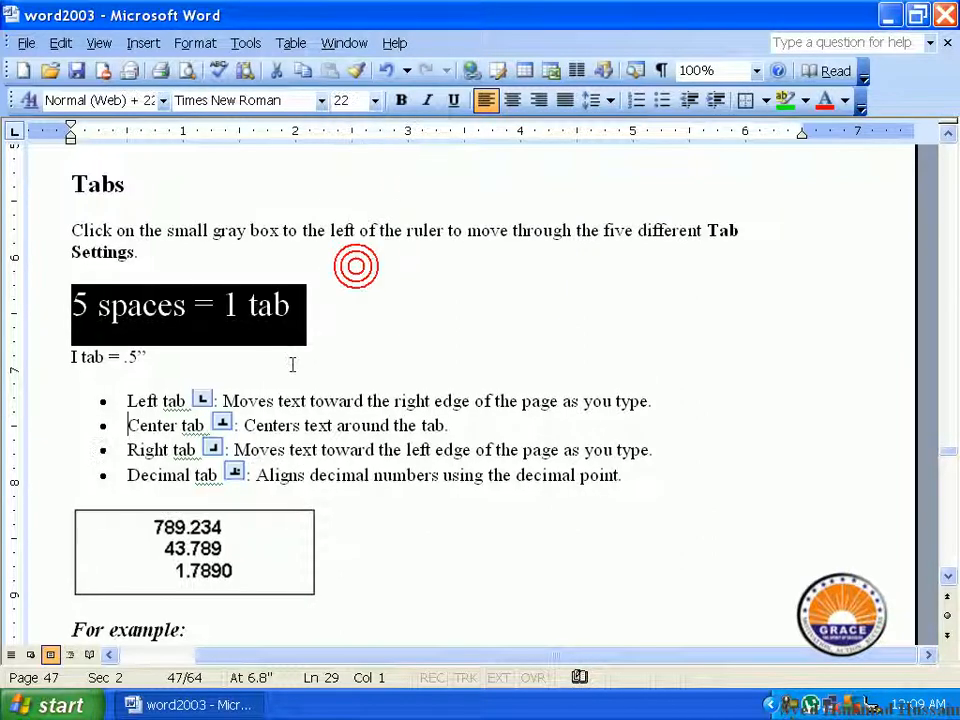
pyautogui.moveTo(178, 360); pyautogui.dragTo(66, 368)
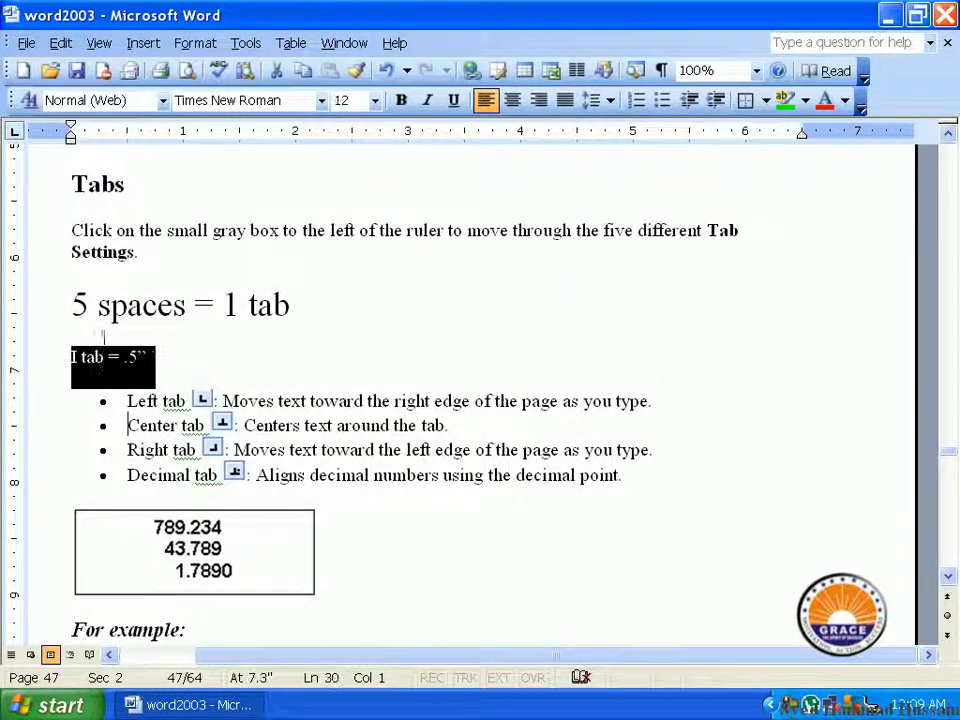
pyautogui.click(374, 100)
pyautogui.click(340, 266)
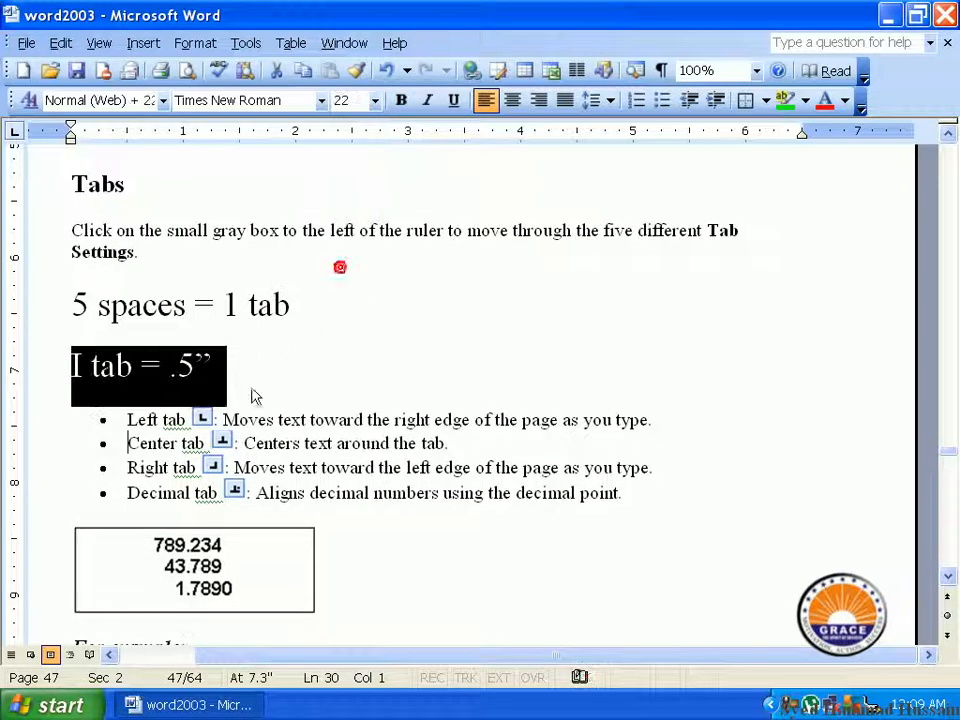
# Step: Replace the letter "I" at the start of the "tab = .5”" line with the number 1
pyautogui.click(210, 366)
pyautogui.moveTo(84, 366); pyautogui.dragTo(71, 368)
pyautogui.write('1')
pyautogui.click(236, 352)
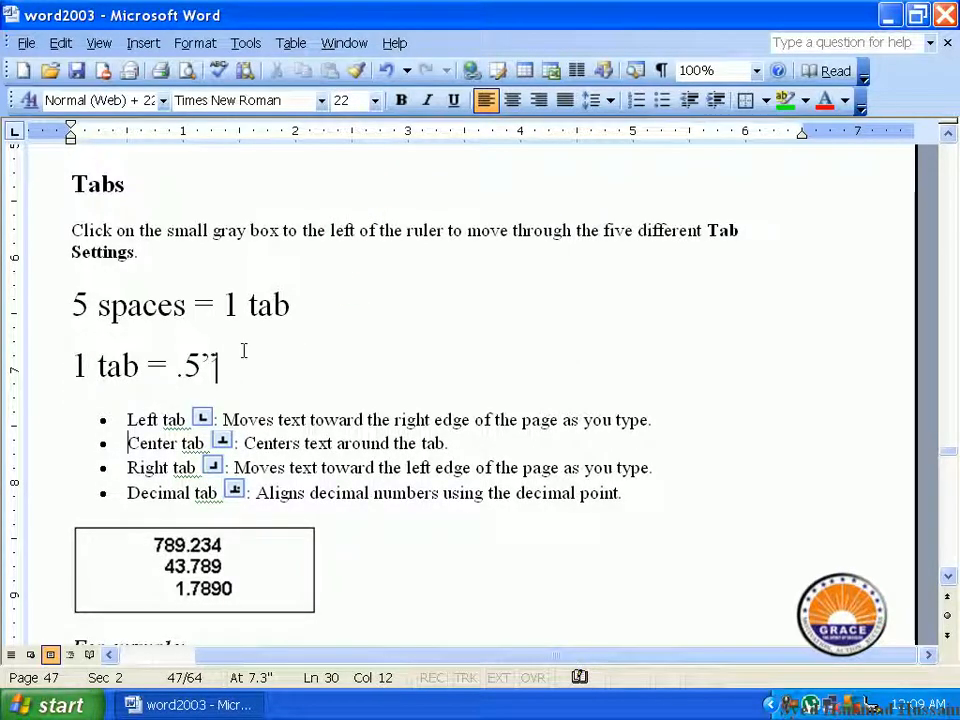
# Step: Add a line below "1 tab = .5”" reading "Name" followed by the person's four-part full name, separating the words with tabs
pyautogui.scroll(-1, 275, 377)
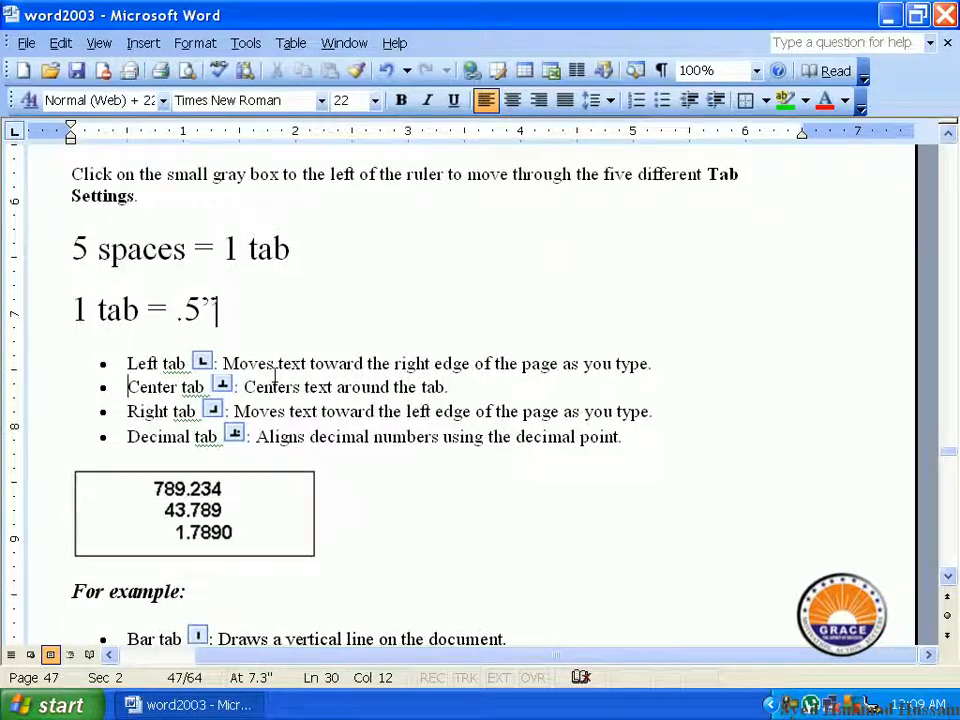
pyautogui.press('Return')
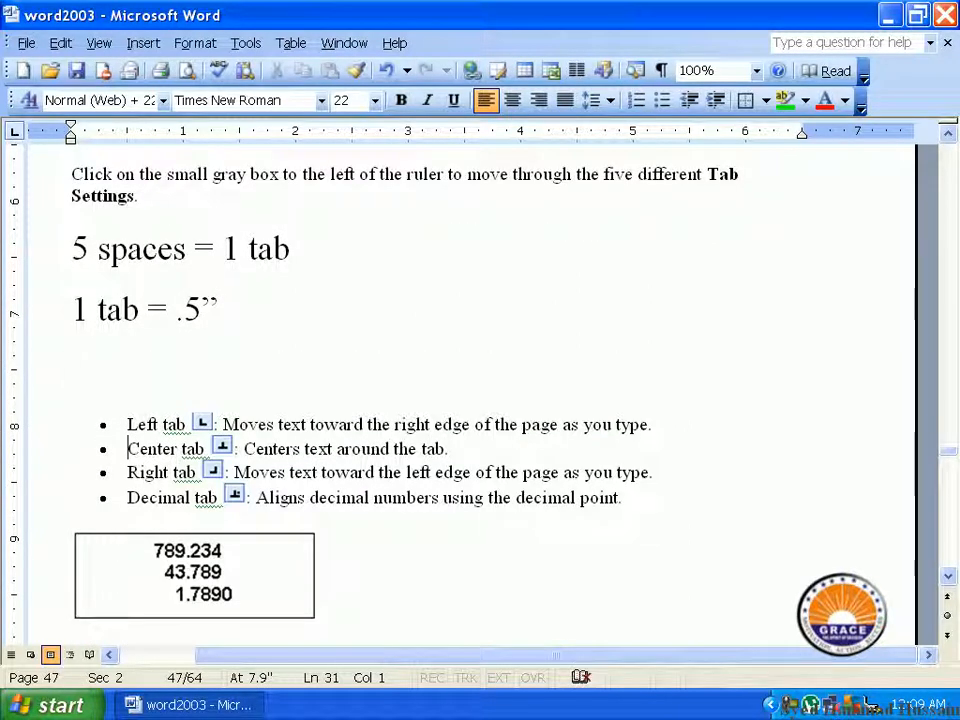
pyautogui.write('name')
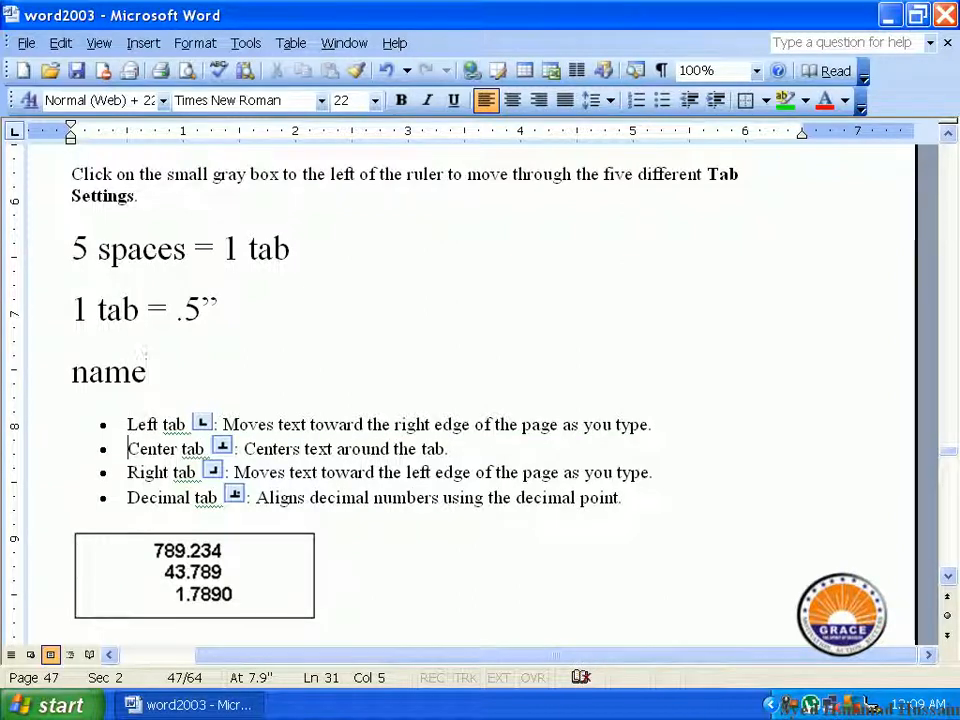
pyautogui.press('Tab')
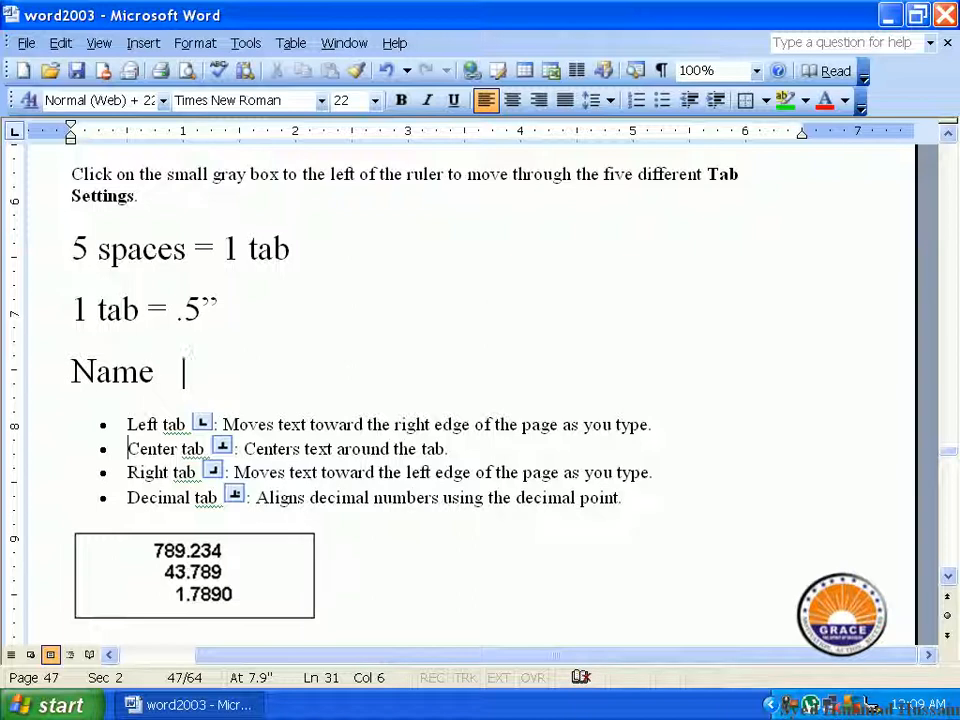
pyautogui.press('Tab')
pyautogui.press('Tab')
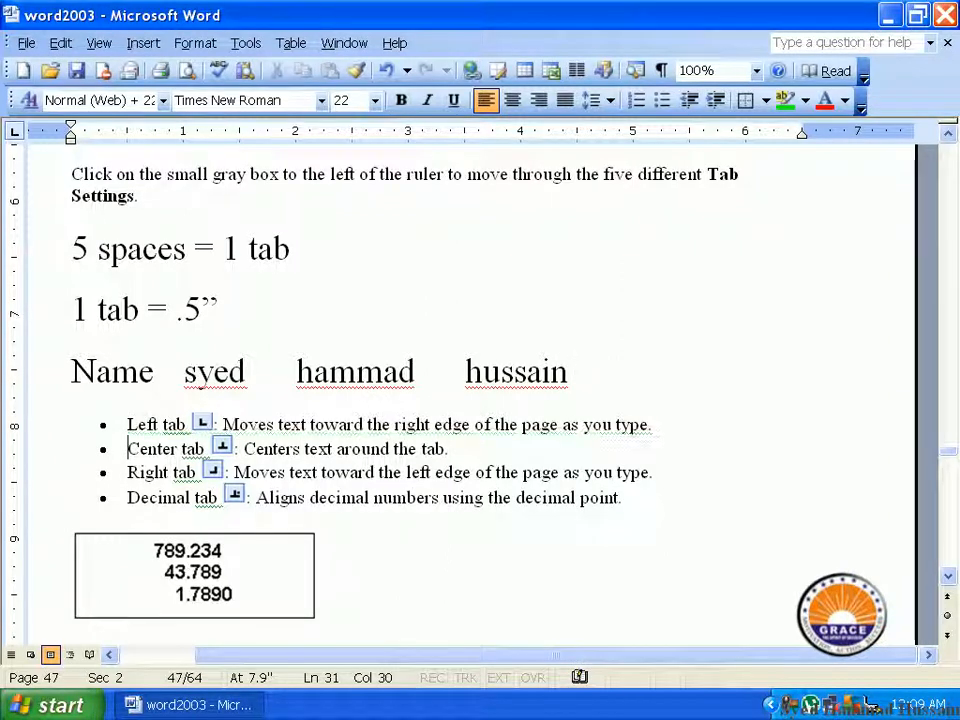
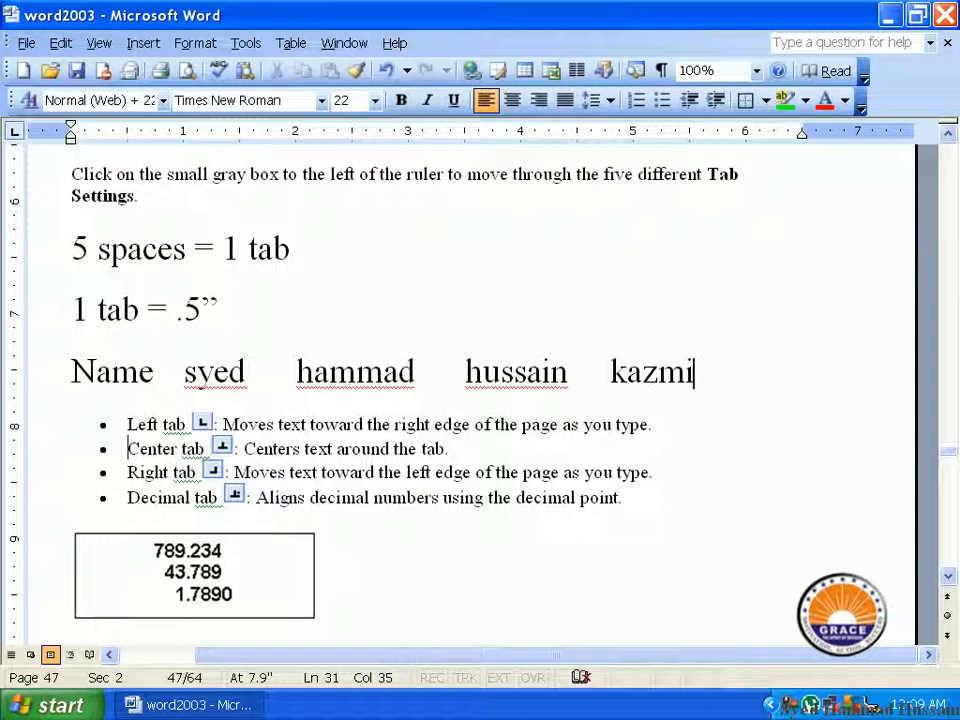
# Step: Review the tab stop position, default tab stops, alignment and leader options in the Tabs settings, leaving without changes
pyautogui.click(192, 43)
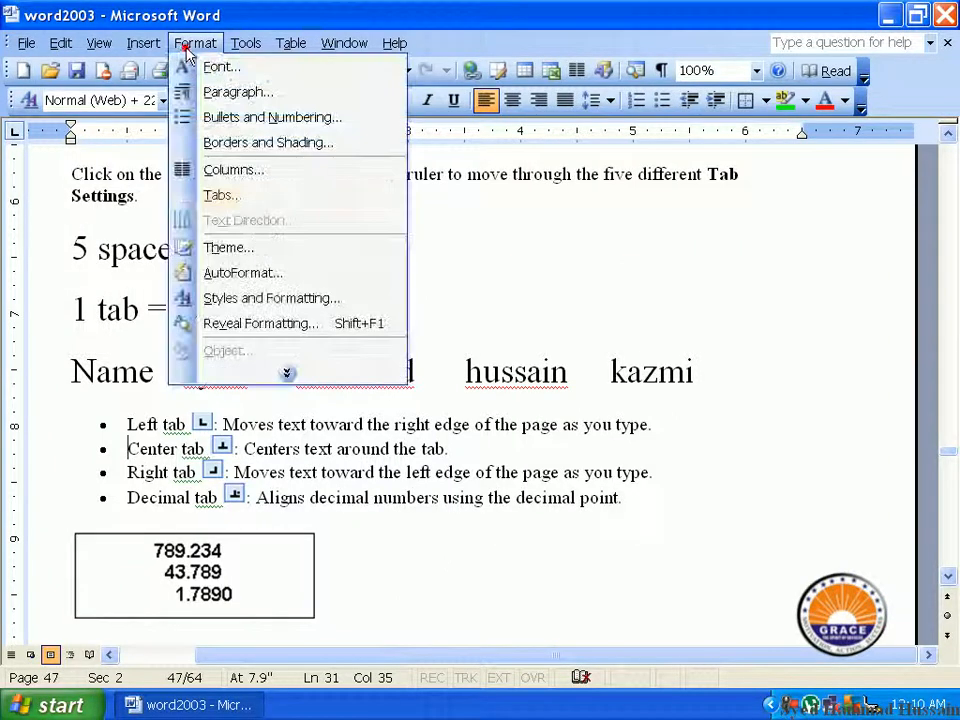
pyautogui.click(236, 197)
pyautogui.moveTo(317, 35); pyautogui.dragTo(398, 158)
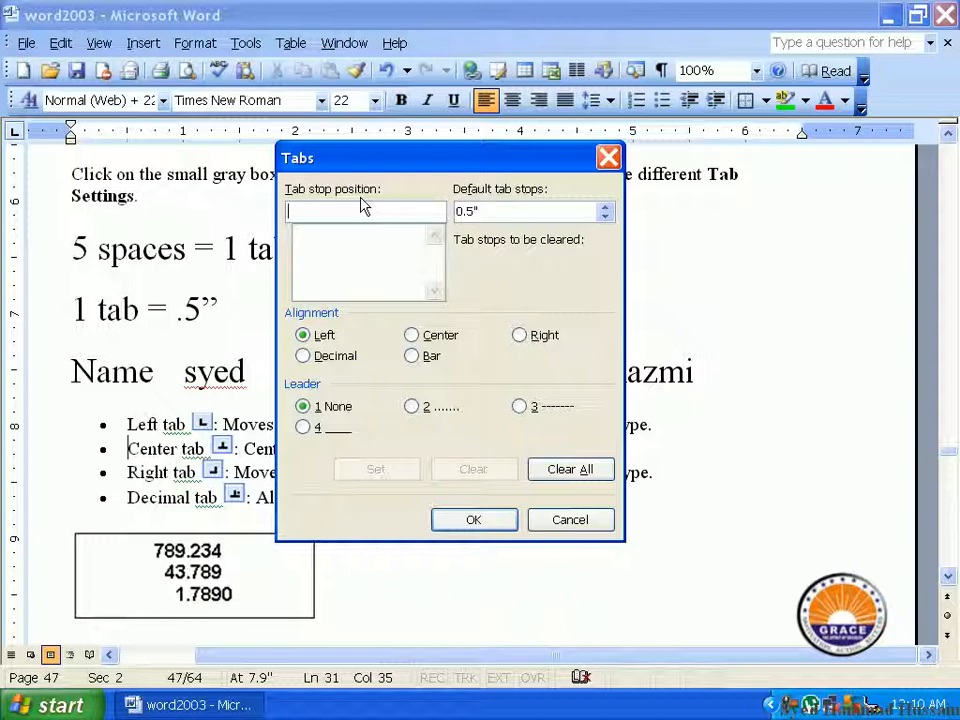
pyautogui.click(608, 160)
# Step: Choose Left alignment in the Tabs settings for the "1 tab = .5”" line and apply it
pyautogui.scroll(-2, 229, 493)
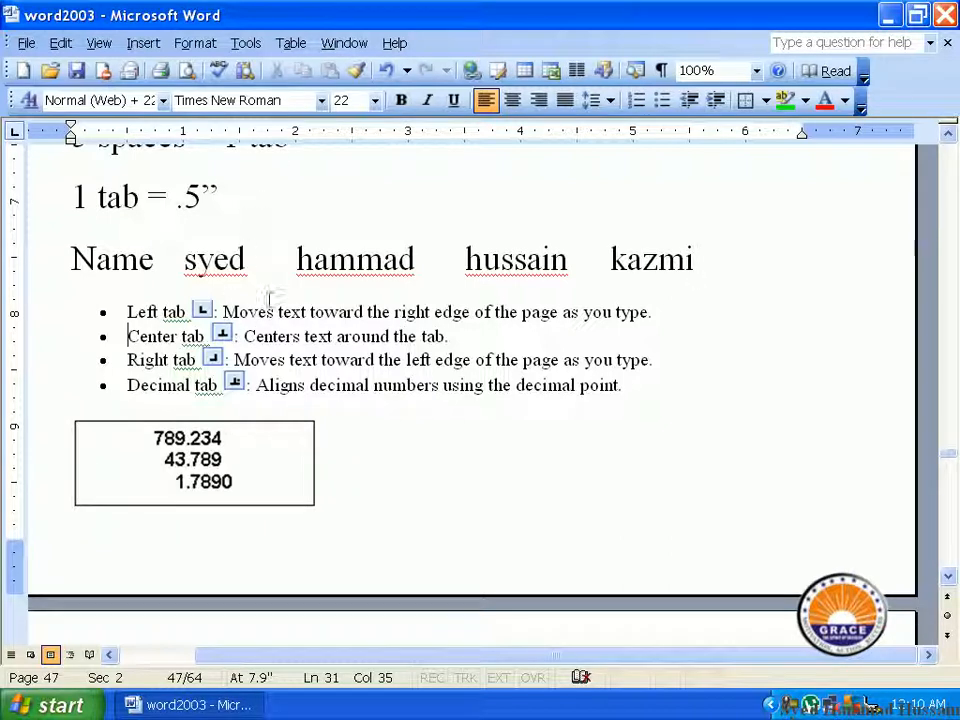
pyautogui.click(247, 193)
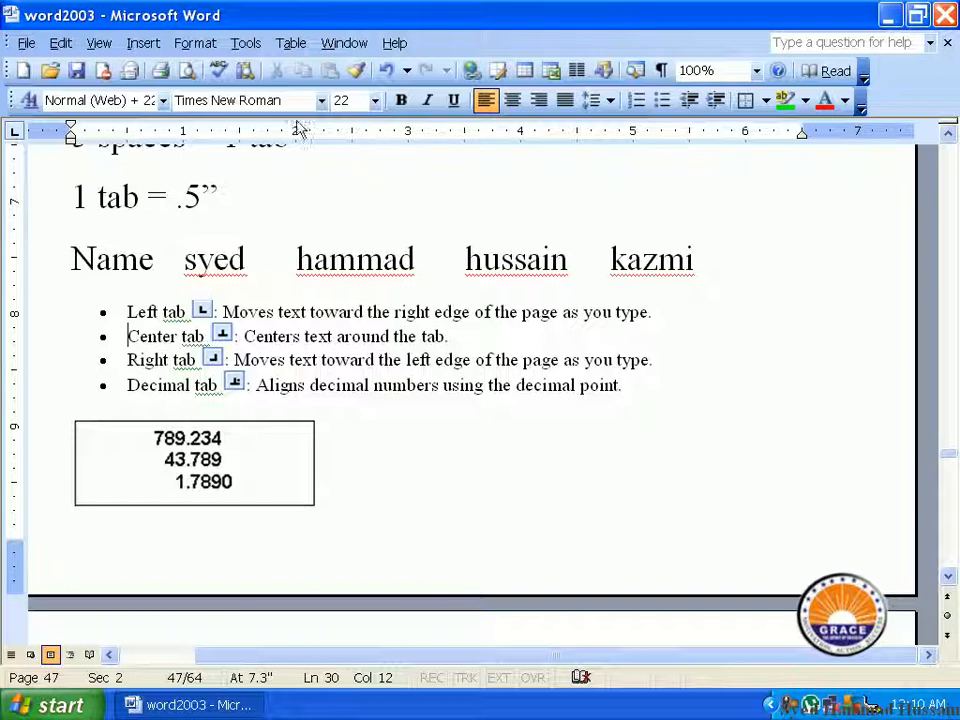
pyautogui.click(193, 44)
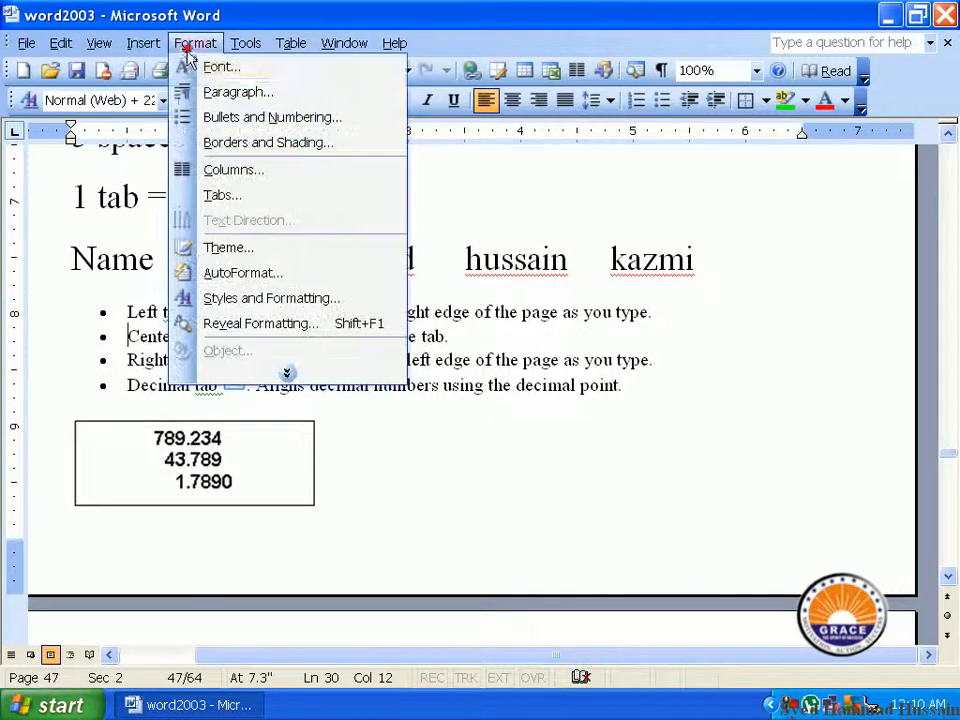
pyautogui.click(232, 195)
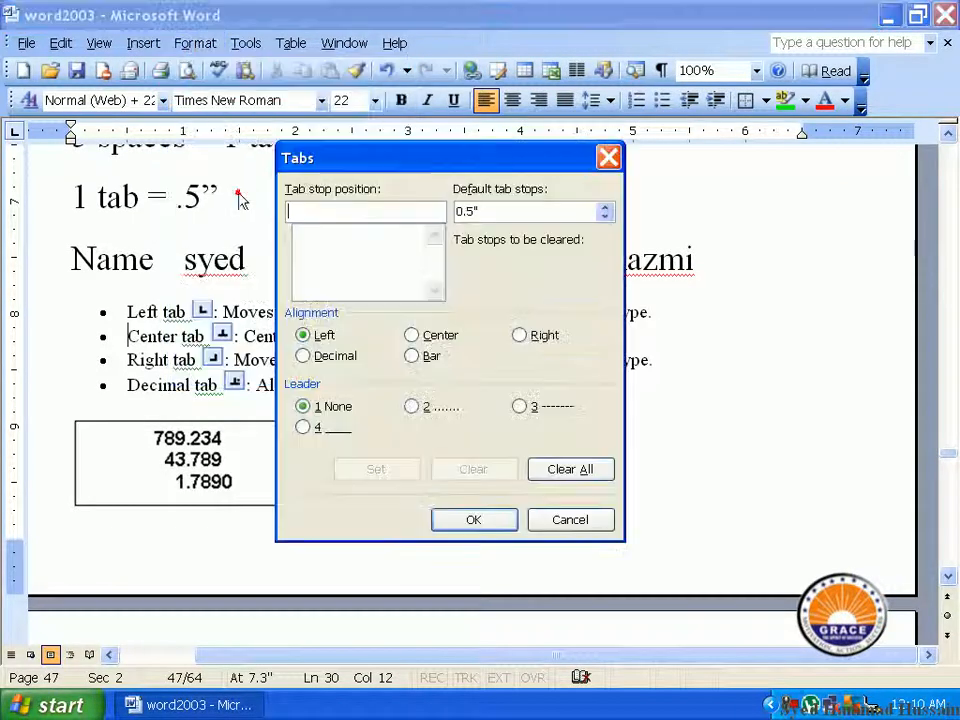
pyautogui.click(318, 336)
pyautogui.click(470, 522)
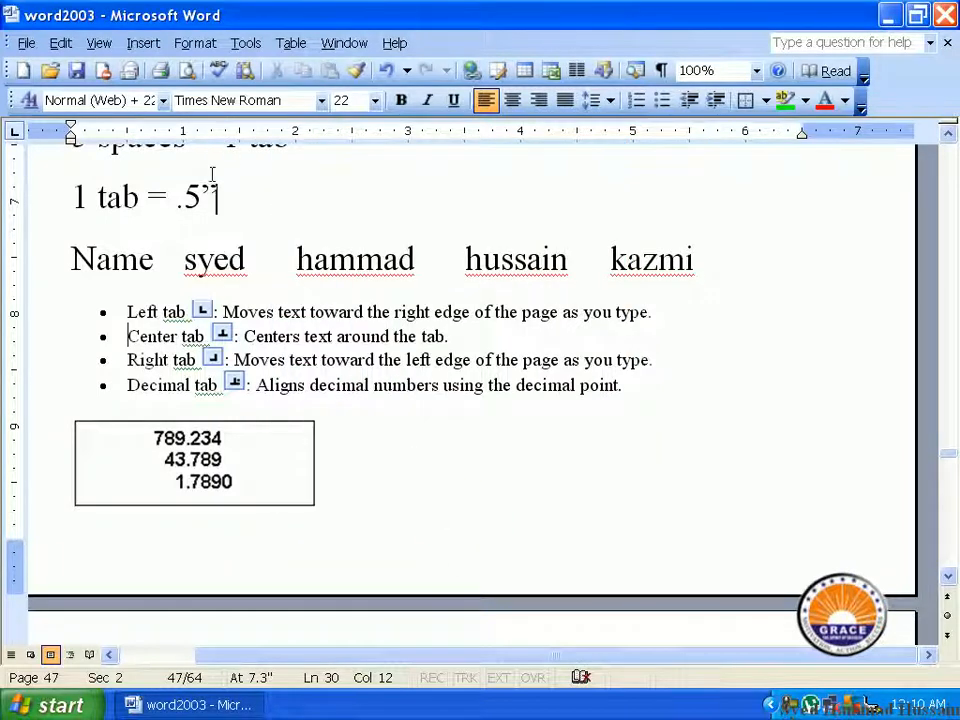
# Step: Place a left tab stop on the ruler at about 1.25 inches for the "1 tab = .5”" line
pyautogui.click(224, 134)
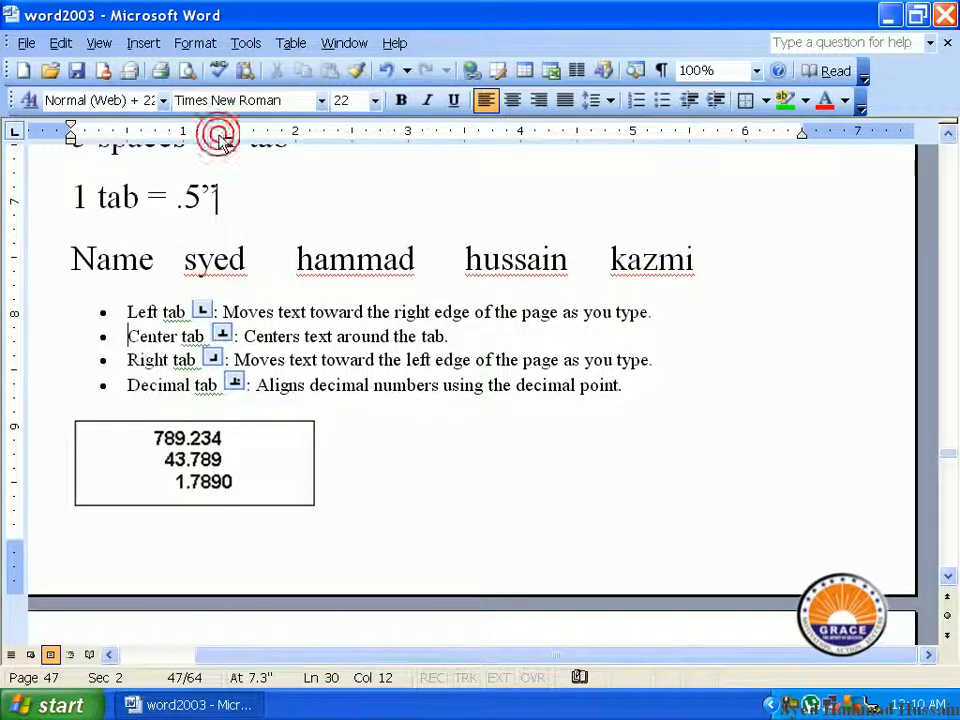
pyautogui.click(227, 137)
pyautogui.moveTo(227, 137); pyautogui.dragTo(213, 135)
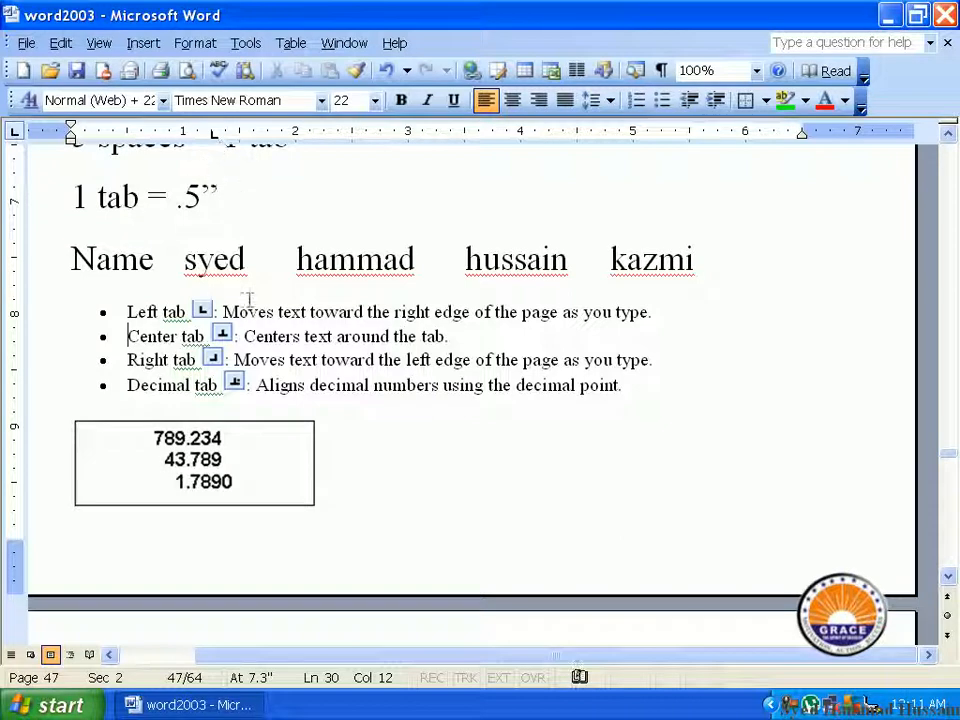
# Step: Add random filler text directly after "1 tab = .5”" until it wraps over two further full lines
pyautogui.write('jkjsajdkla')
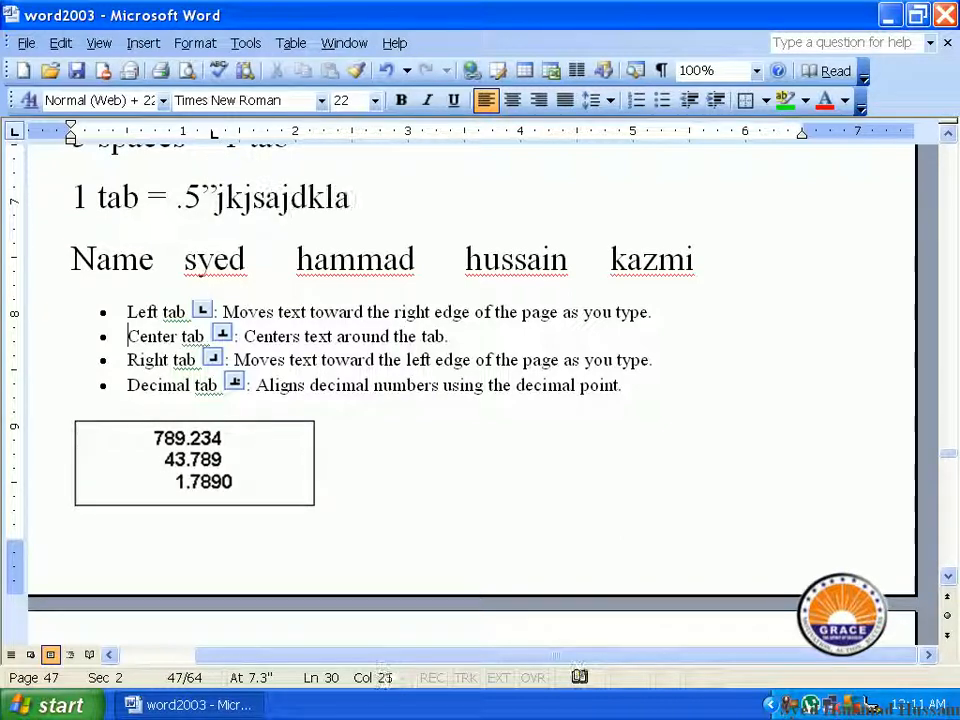
pyautogui.write('jdksjalkdajkdjakdaljkdjalkdjakljd')
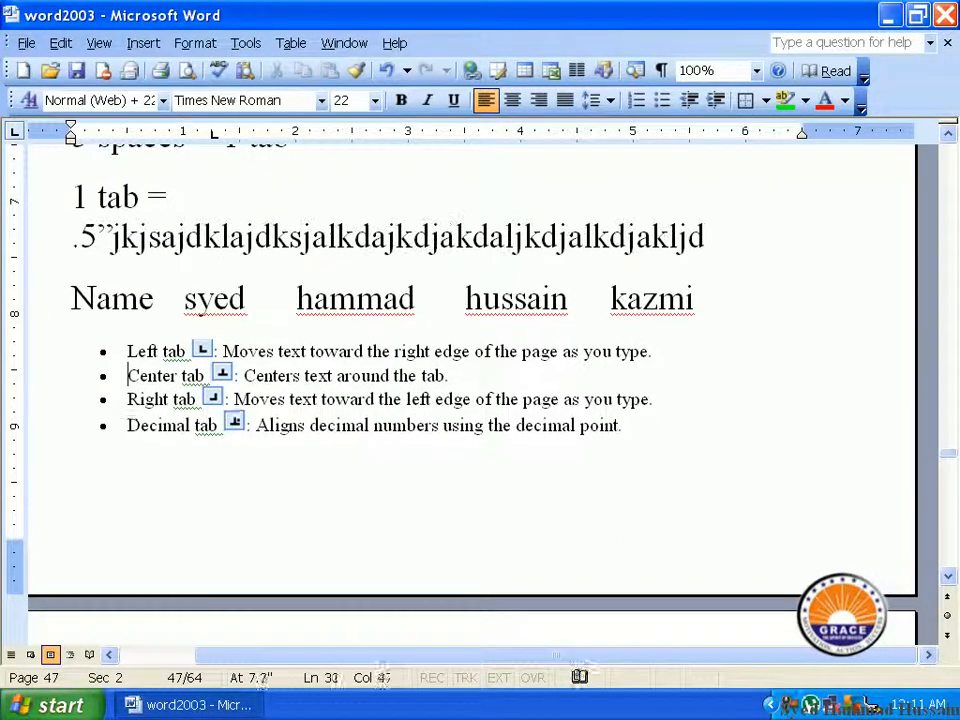
pyautogui.write('kajldjakldjsajslajslj')
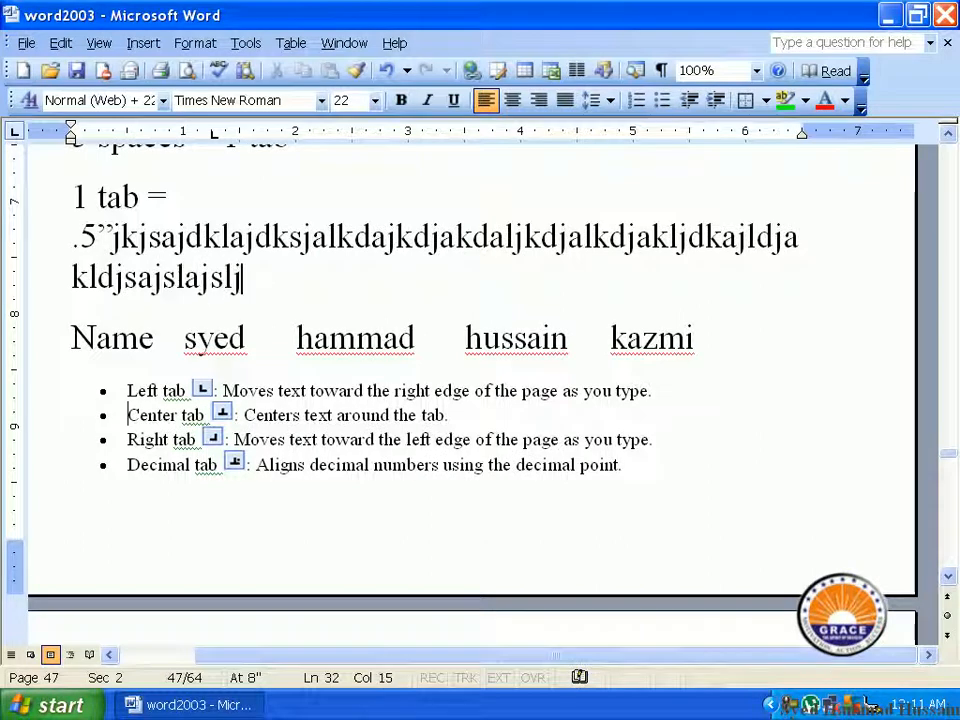
pyautogui.write('alsjldlajsldjljasldjaljdlsjalkdjlakjdlskajdl')
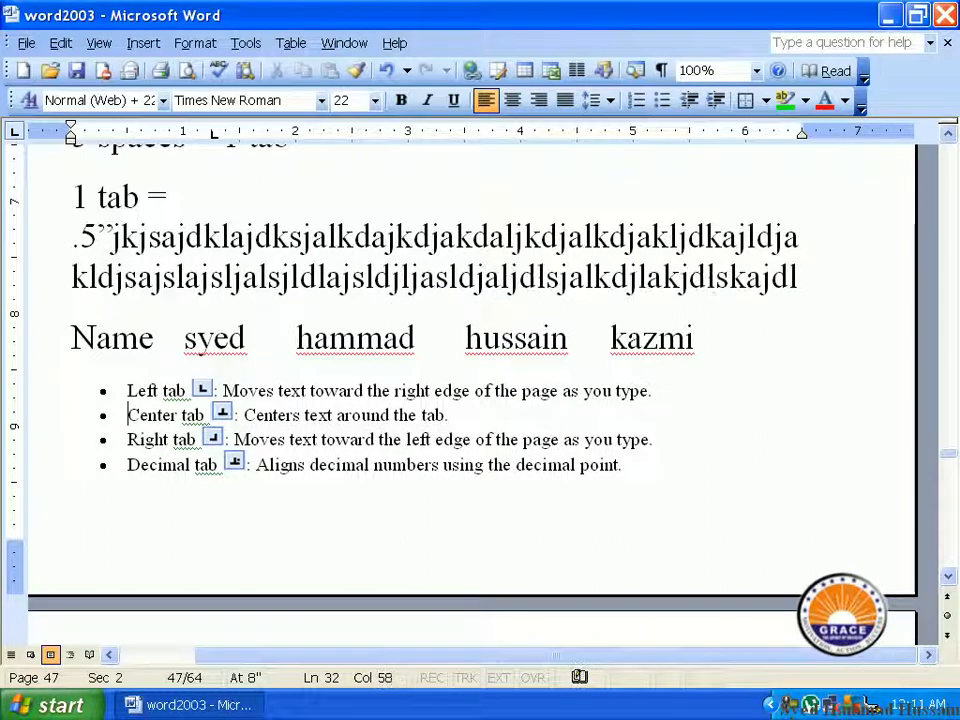
# Step: Add two new paragraphs of random filler text below, each starting with a tab to the left tab stop
pyautogui.press('Return')
pyautogui.press('Tab')
pyautogui.write('Hk jhkhkh')
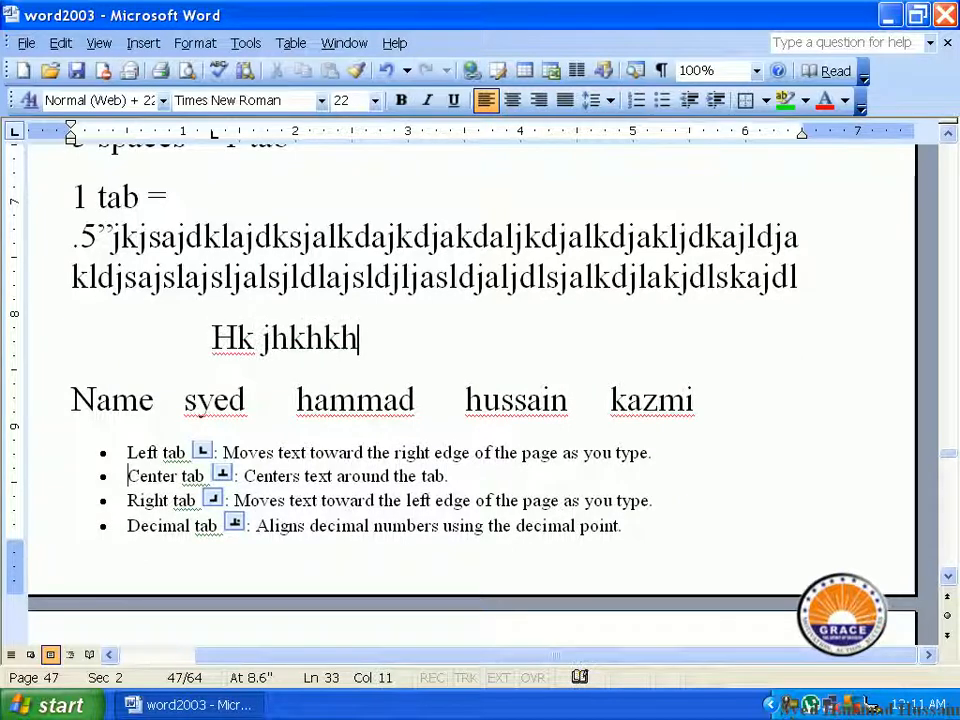
pyautogui.write('jkhkhkhkhkhkjhhkjhkhkhk')
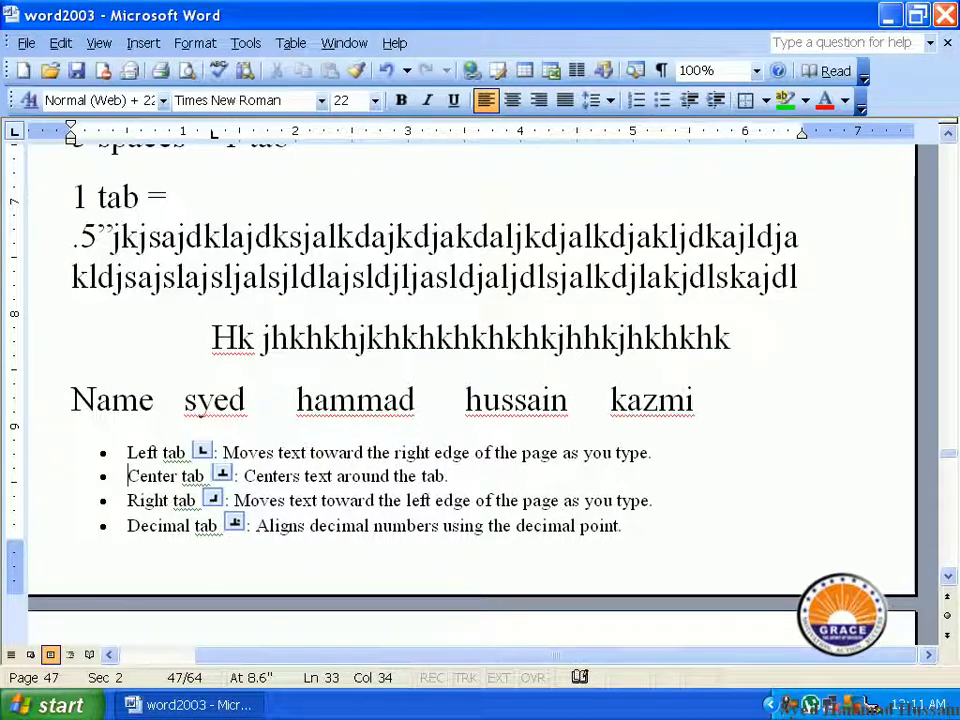
pyautogui.press('Return')
pyautogui.press('Tab')
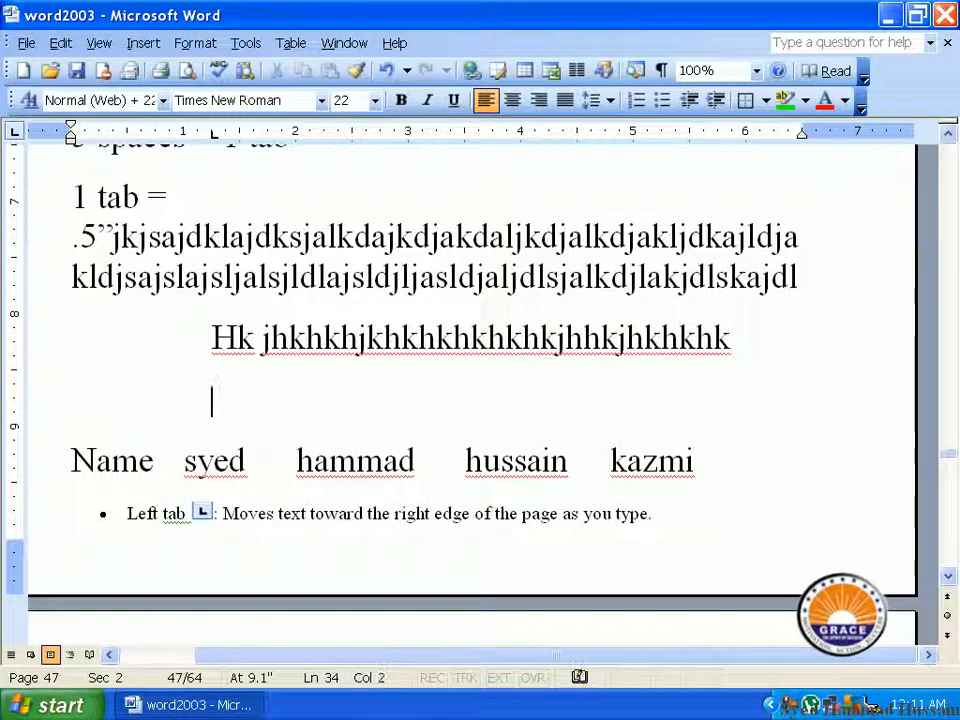
pyautogui.write('jsldjaksjdlsjsasjdl asdkjaskjksjdlksajl')
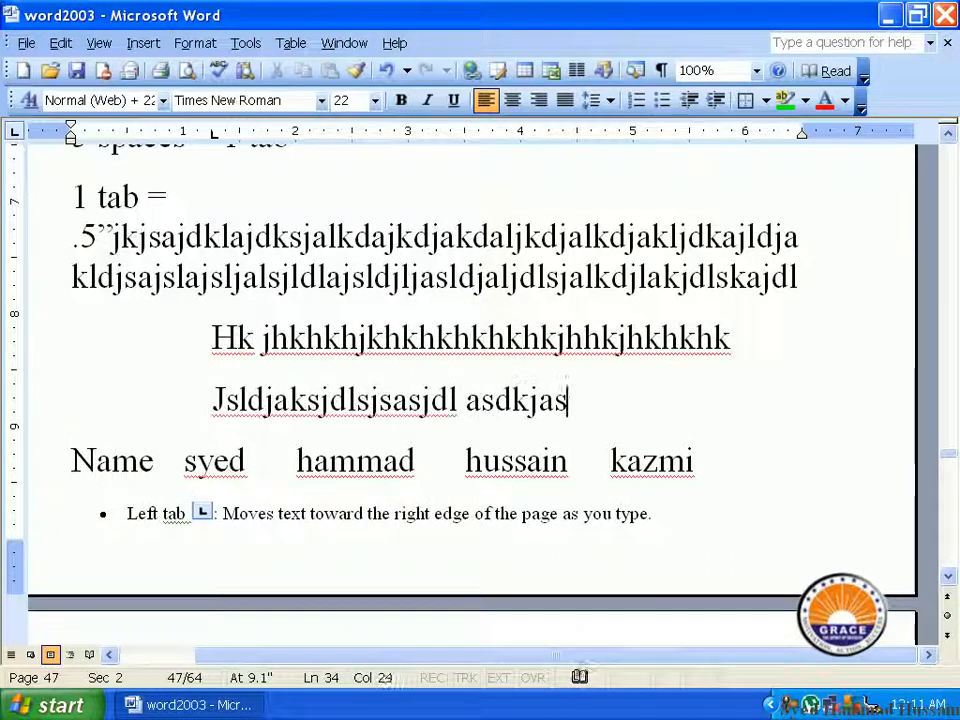
pyautogui.scroll(-7, 246, 310)
pyautogui.scroll(-1, 246, 318)
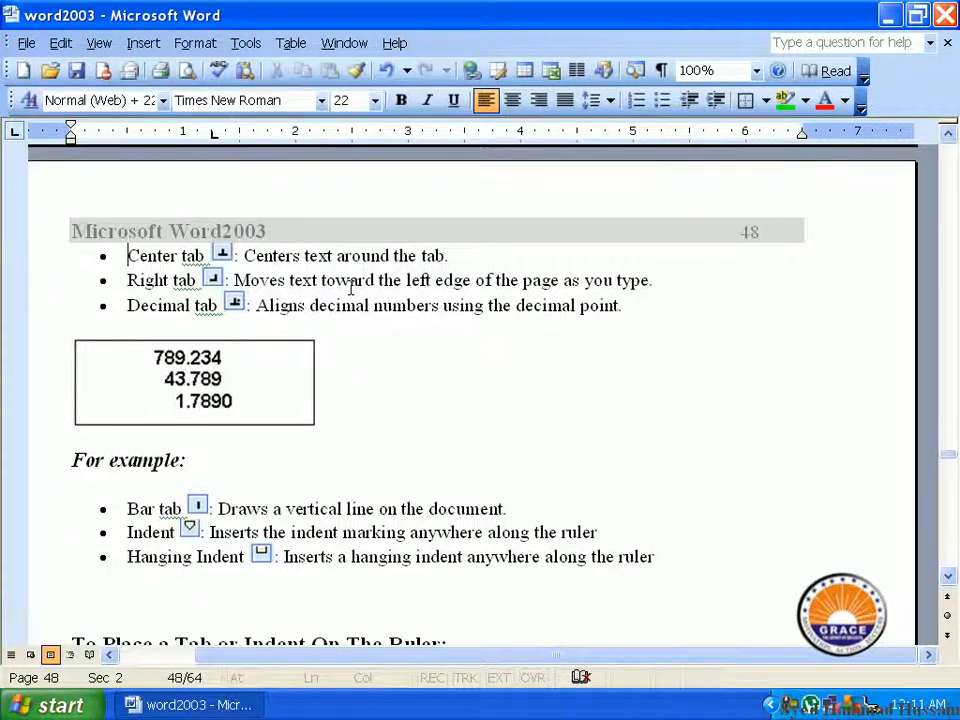
pyautogui.scroll(-6, 350, 287)
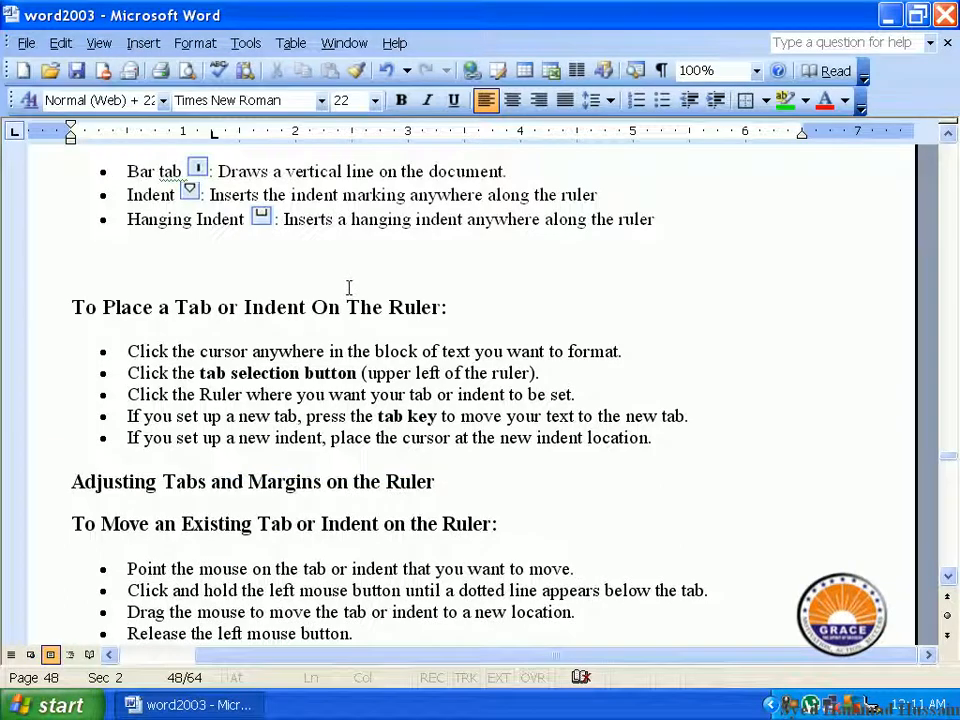
pyautogui.scroll(18, 345, 287)
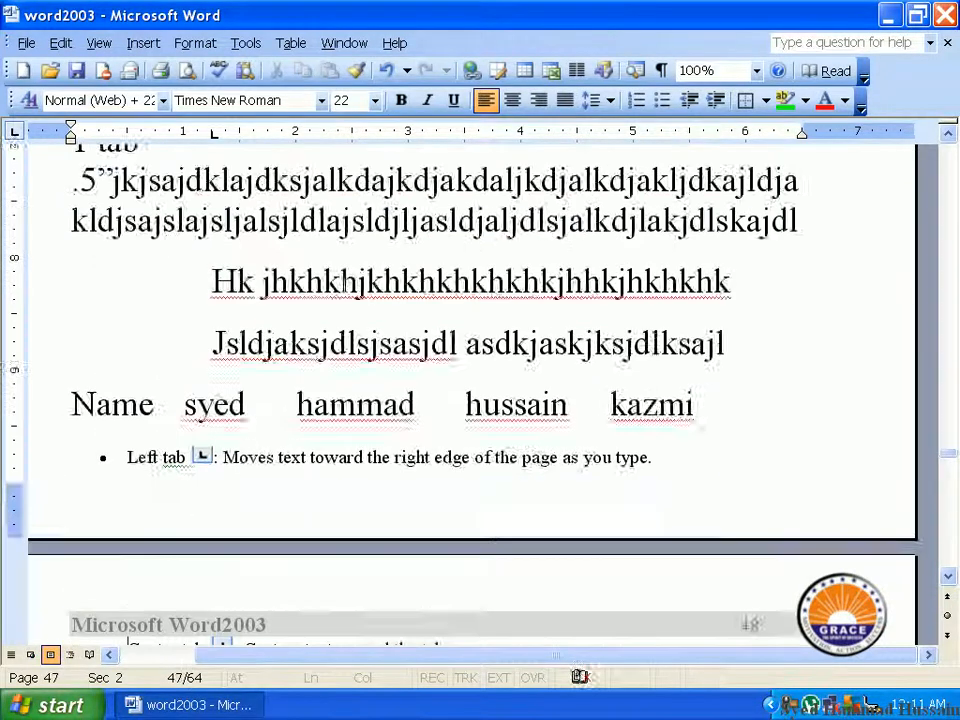
pyautogui.scroll(2, 342, 284)
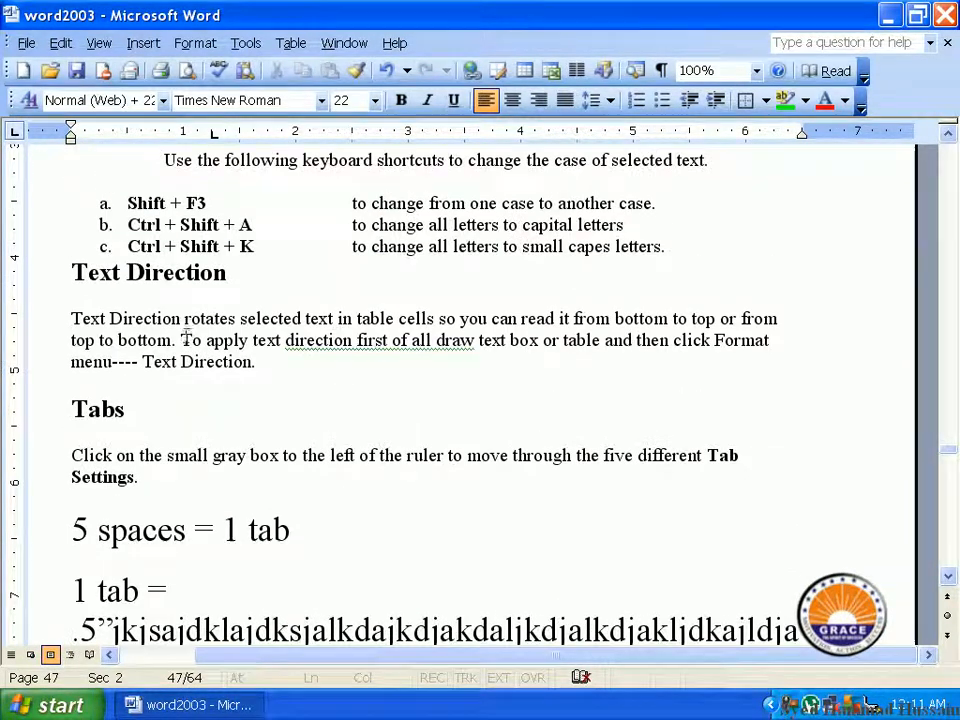
pyautogui.click(195, 45)
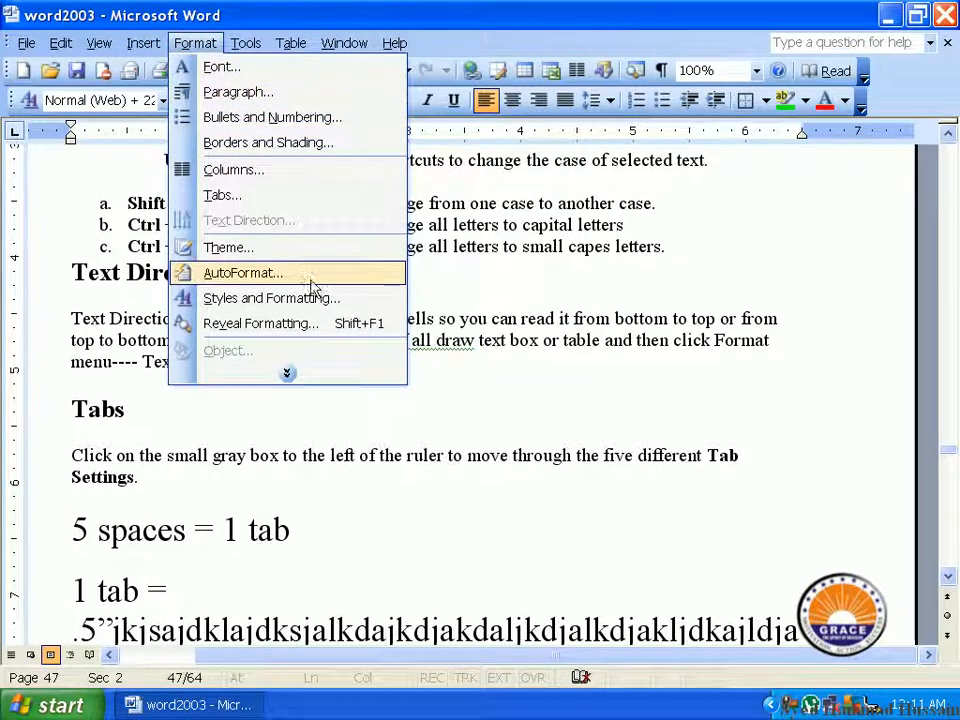
pyautogui.click(290, 368)
pyautogui.click(487, 270)
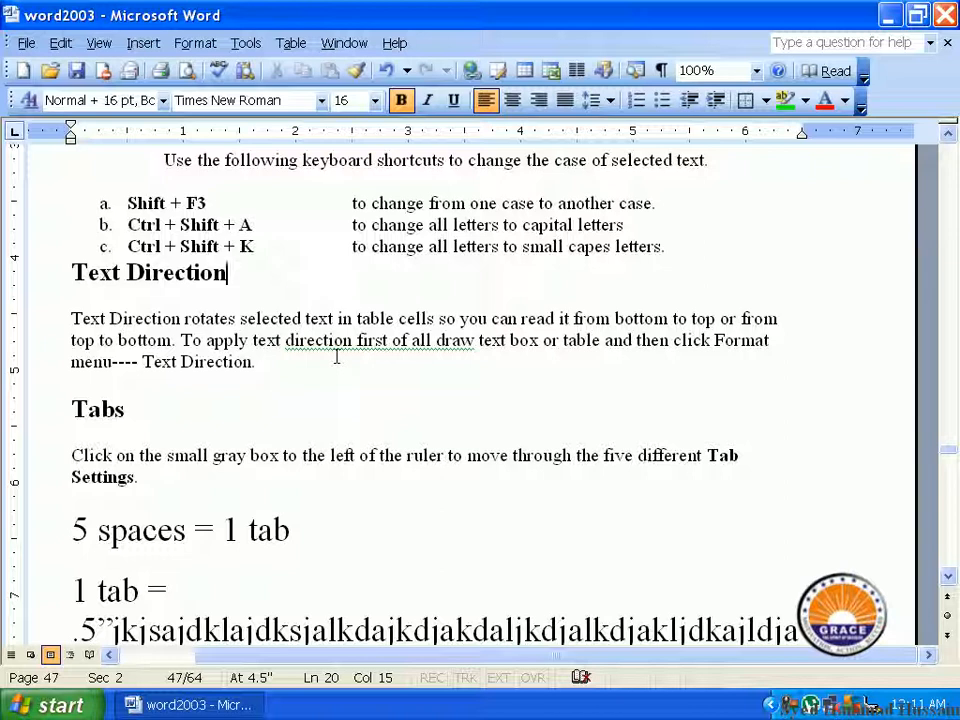
# Step: Insert a table with one row and three columns on a new line below the "Tabs" heading
pyautogui.click(295, 375)
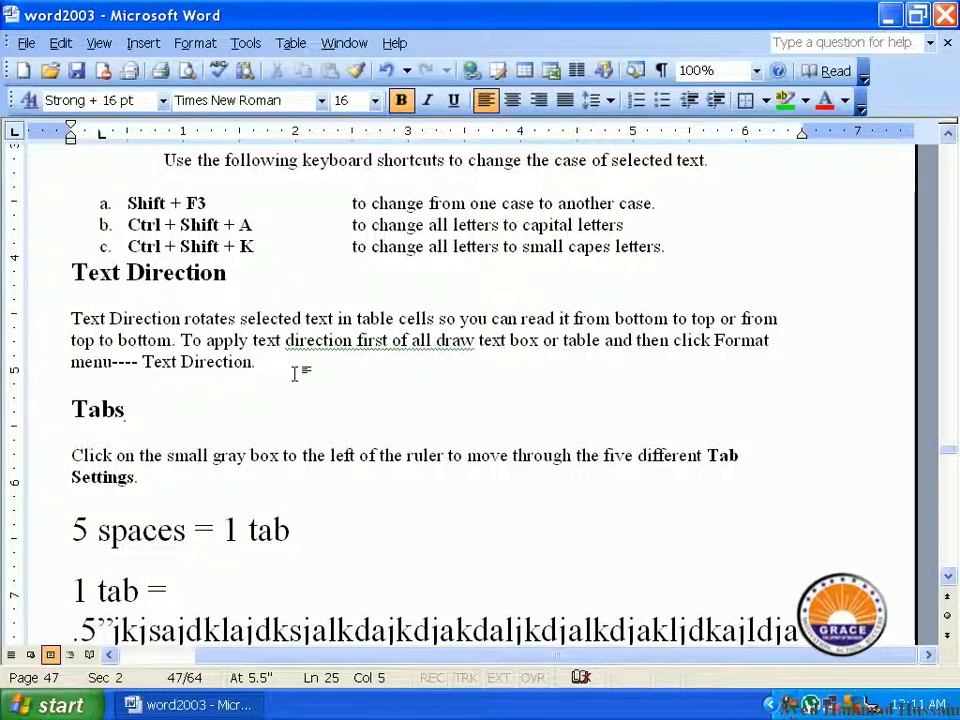
pyautogui.press('Return')
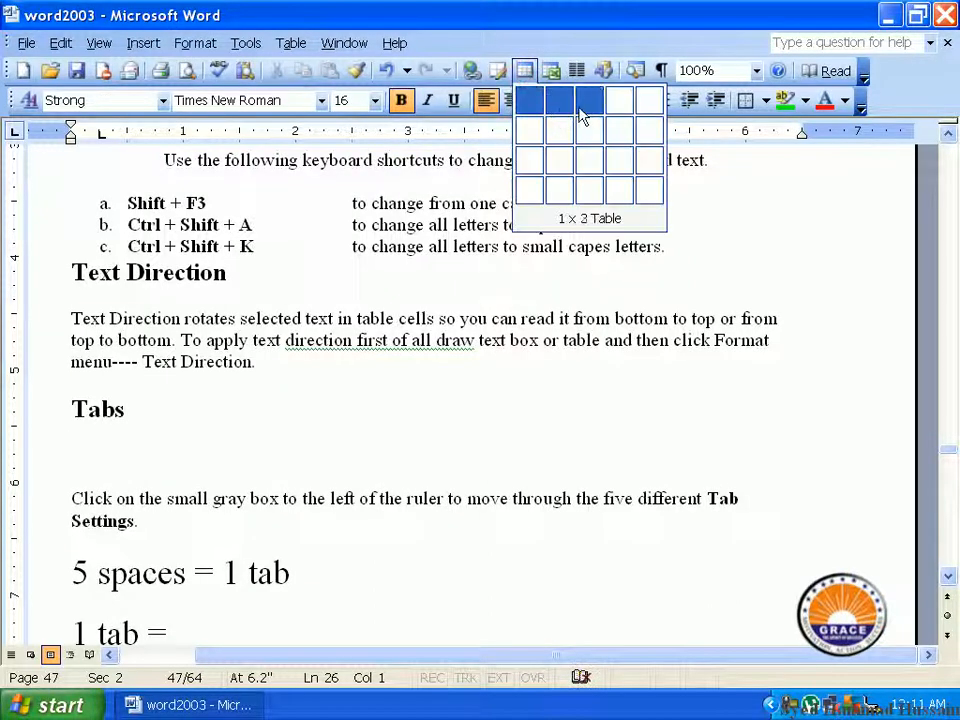
pyautogui.click(579, 111)
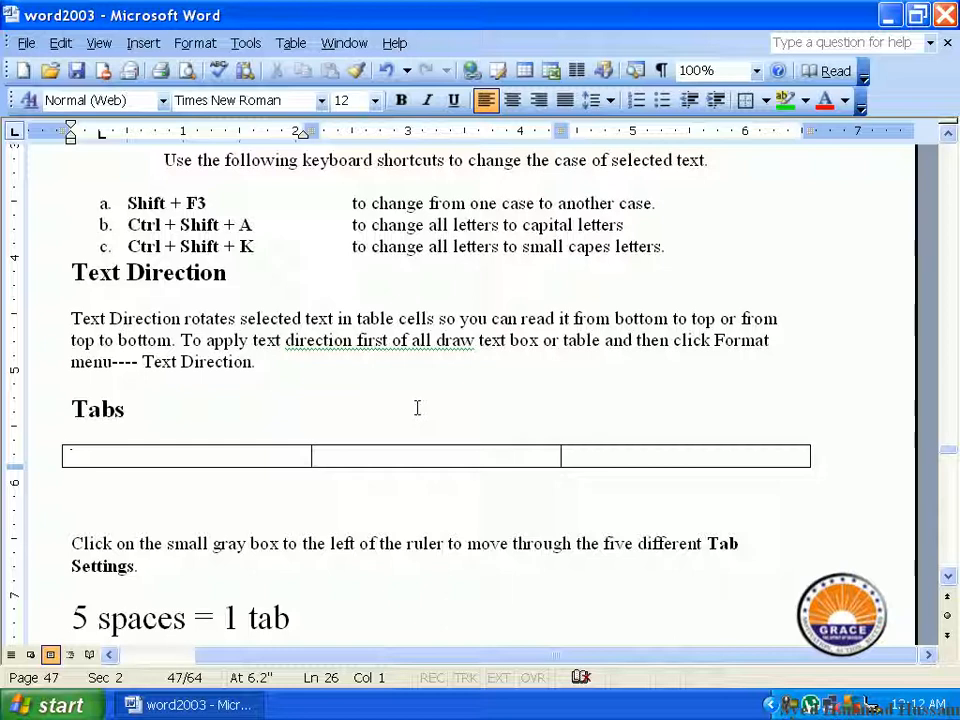
# Step: Enter "Text direction" in the first cell of the new table
pyautogui.write('t')
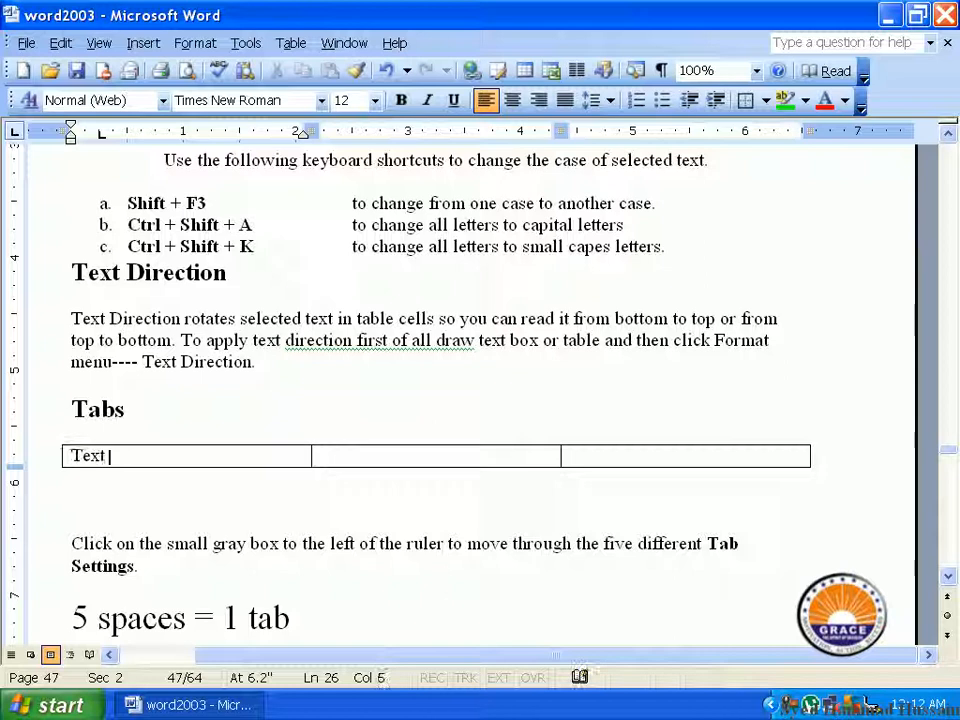
pyautogui.write('ext direction')
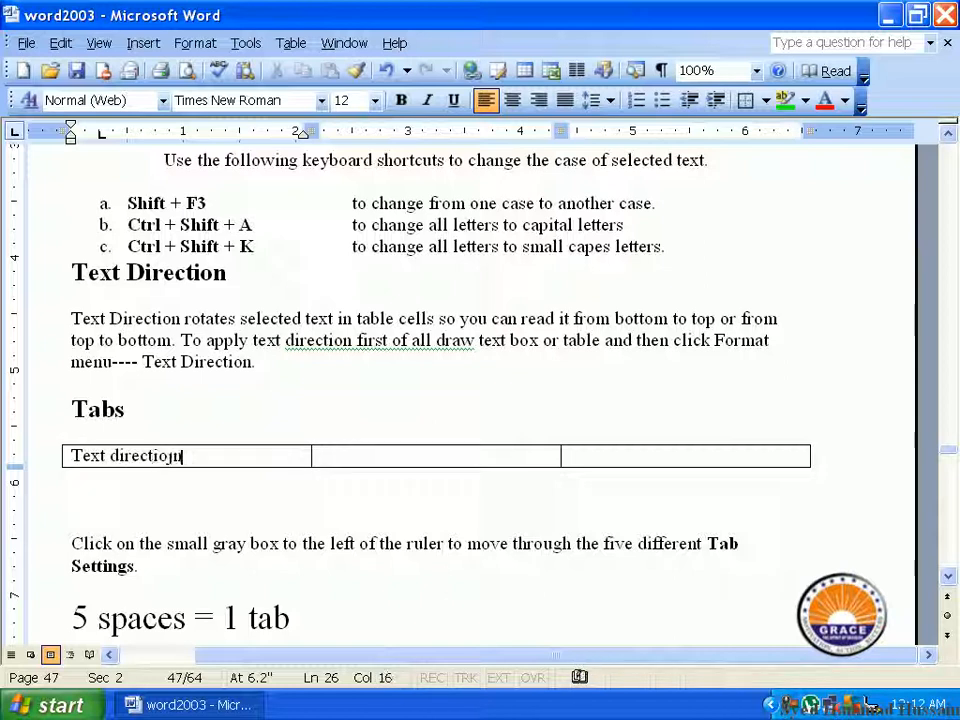
pyautogui.press('BackSpace')
pyautogui.press('BackSpace')
pyautogui.write('n')
# Step: Try the text orientations for "Text direction" in the first table cell and apply the vertical one reading from bottom to top
pyautogui.moveTo(206, 455); pyautogui.dragTo(78, 458)
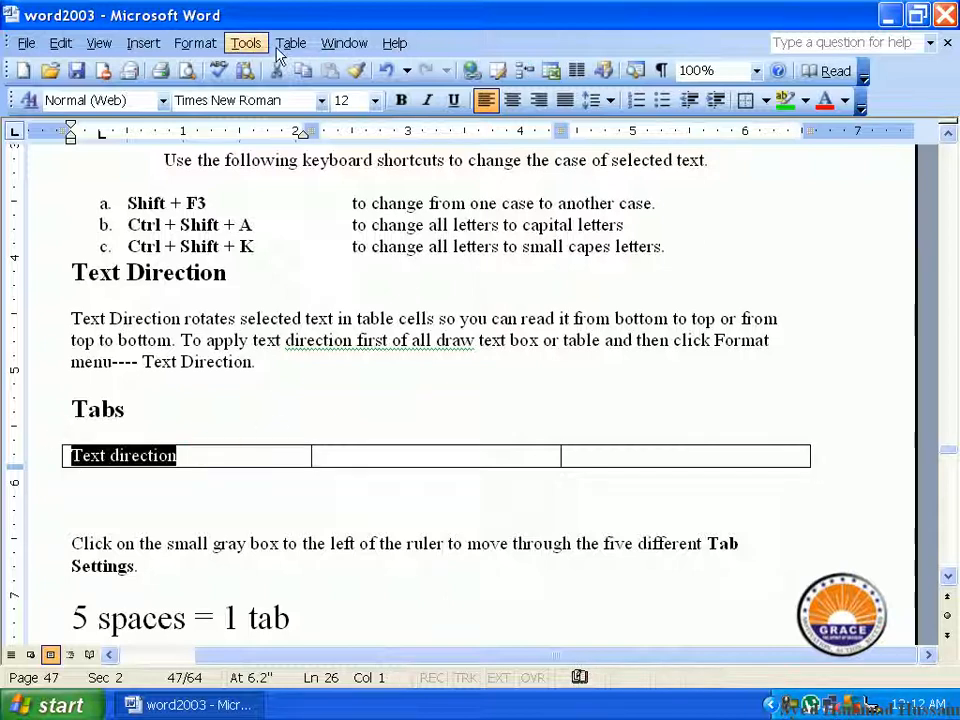
pyautogui.click(195, 43)
pyautogui.click(250, 221)
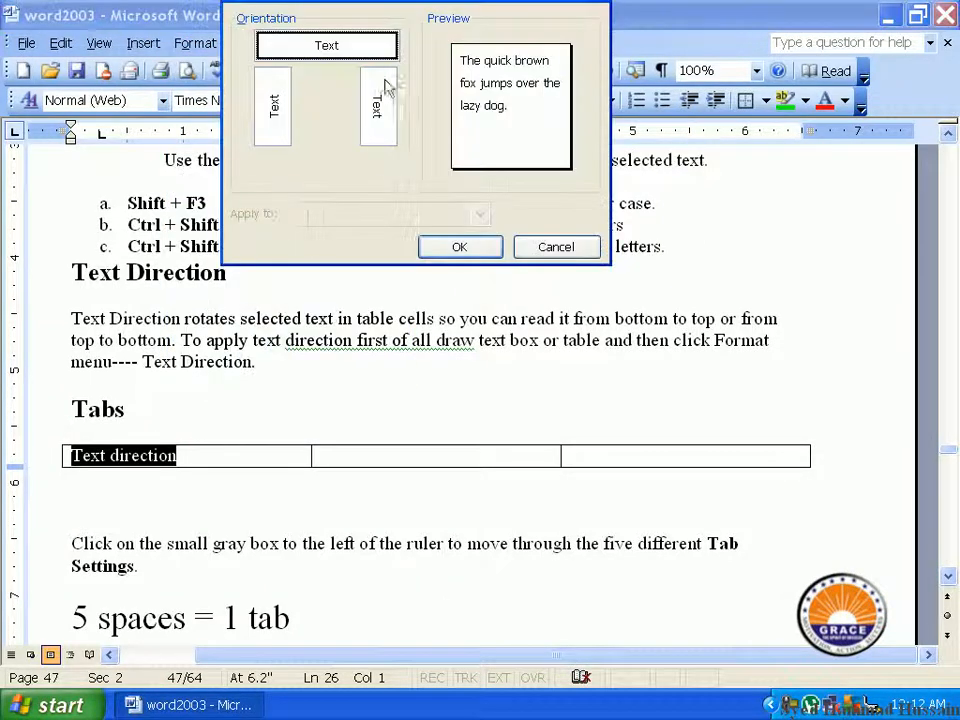
pyautogui.click(372, 106)
pyautogui.click(268, 100)
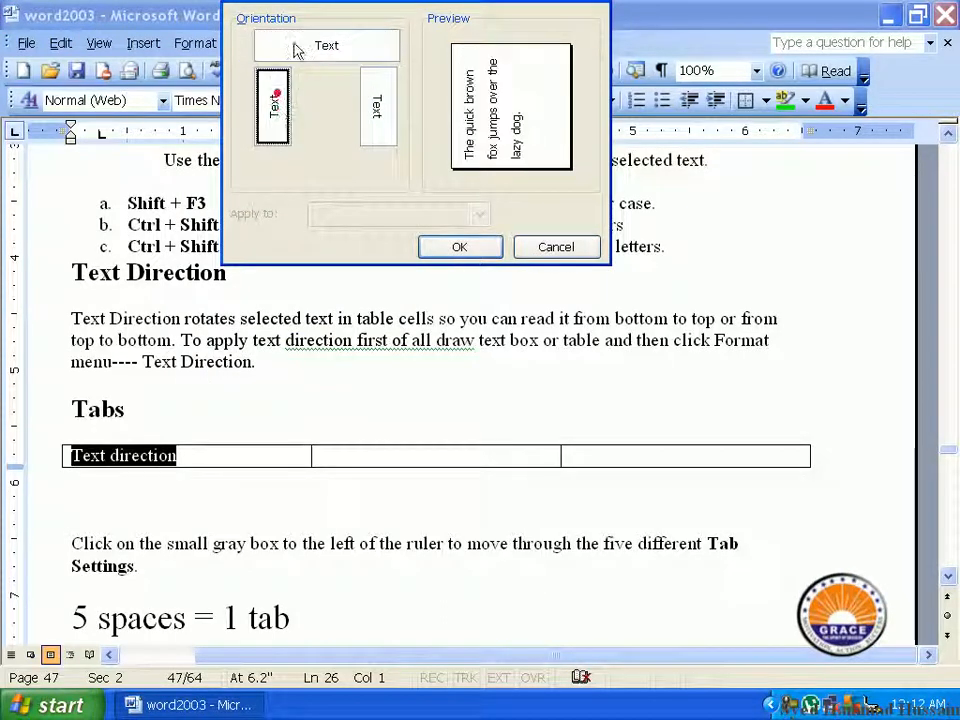
pyautogui.click(285, 45)
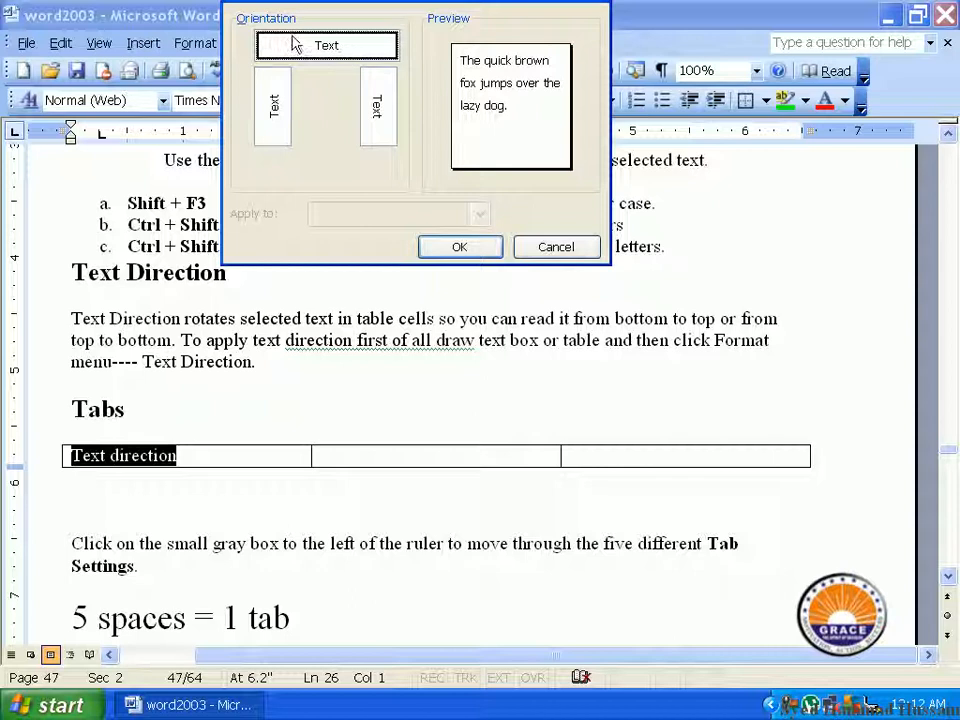
pyautogui.click(279, 107)
pyautogui.click(376, 105)
pyautogui.click(279, 107)
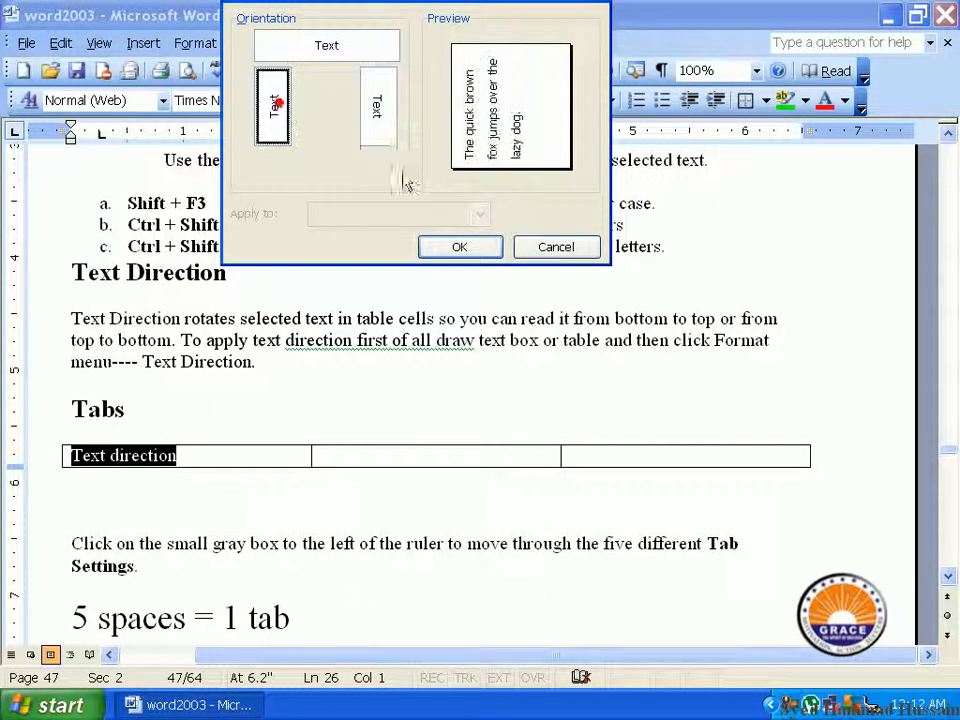
pyautogui.click(465, 251)
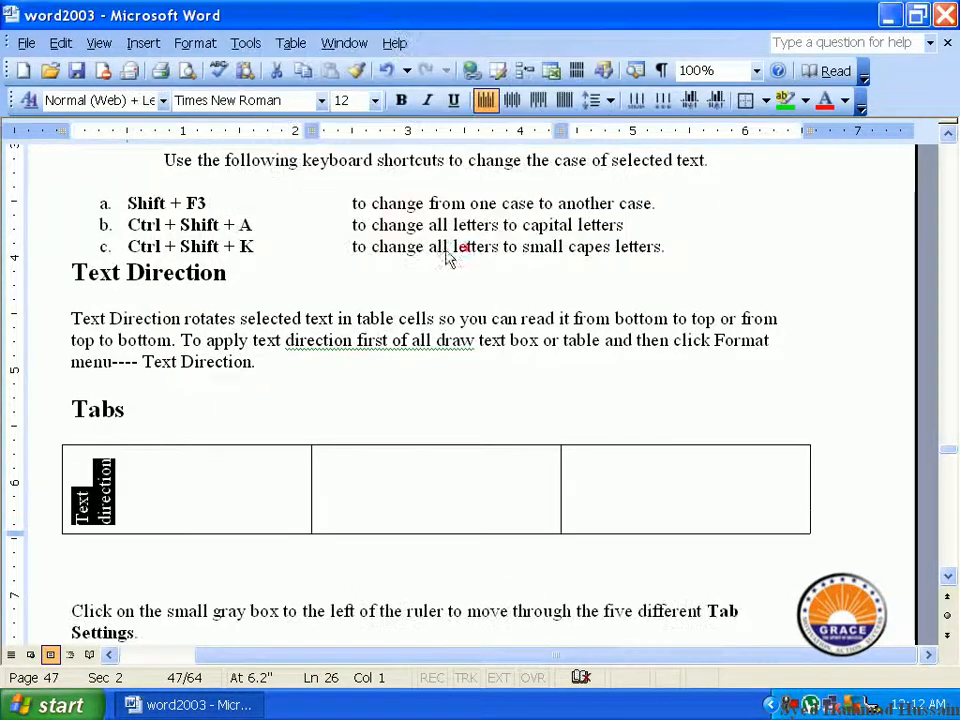
# Step: Delete the whole one-row table below the "Tabs" heading
pyautogui.click(137, 495)
pyautogui.moveTo(88, 462); pyautogui.dragTo(103, 523)
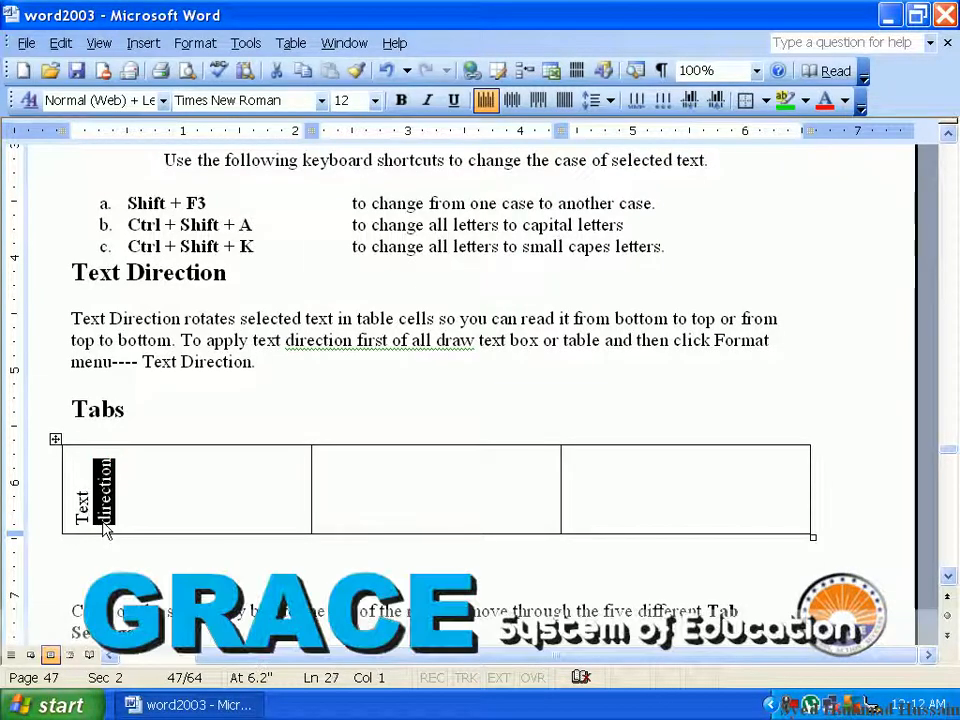
pyautogui.click(55, 440)
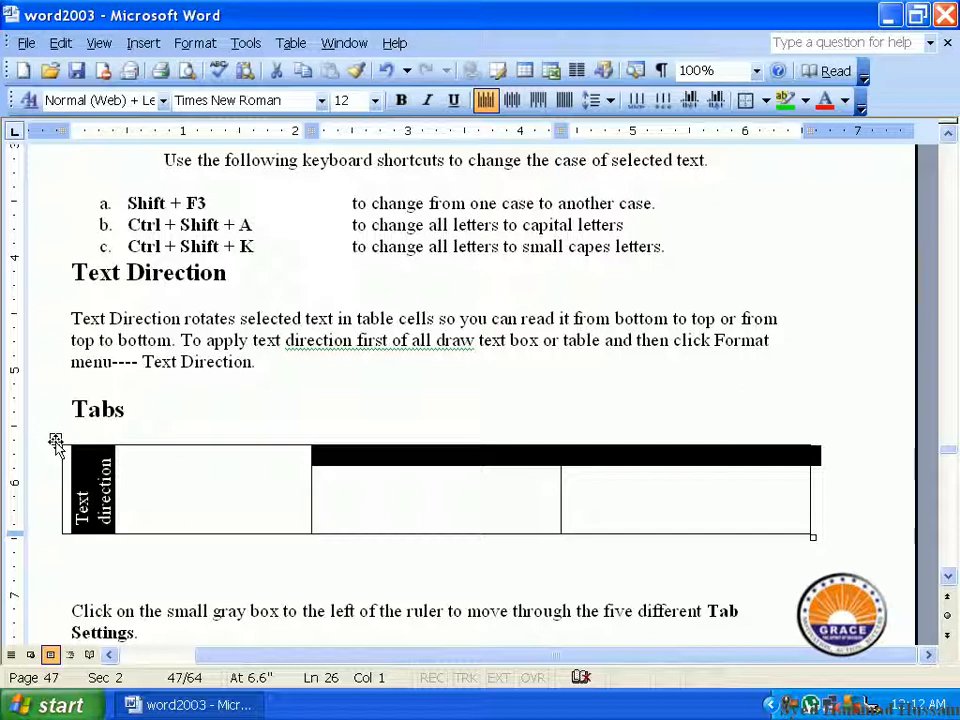
pyautogui.press('BackSpace')
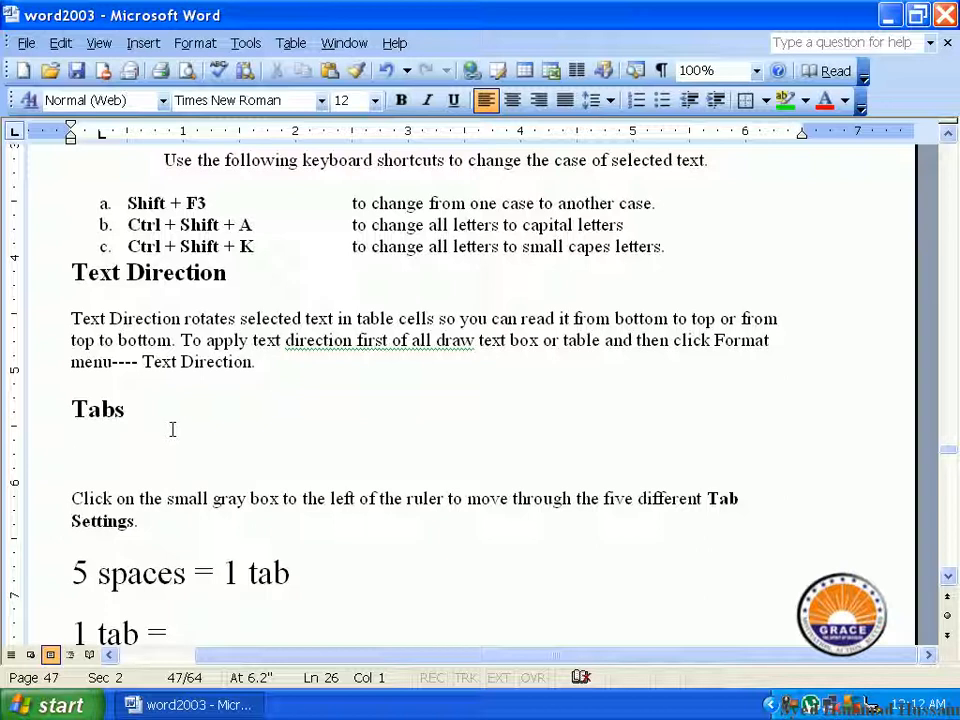
# Step: Look over the document's sections on tabs, tables and changing case, ending at the Text Direction paragraph
pyautogui.click(195, 42)
pyautogui.click(288, 372)
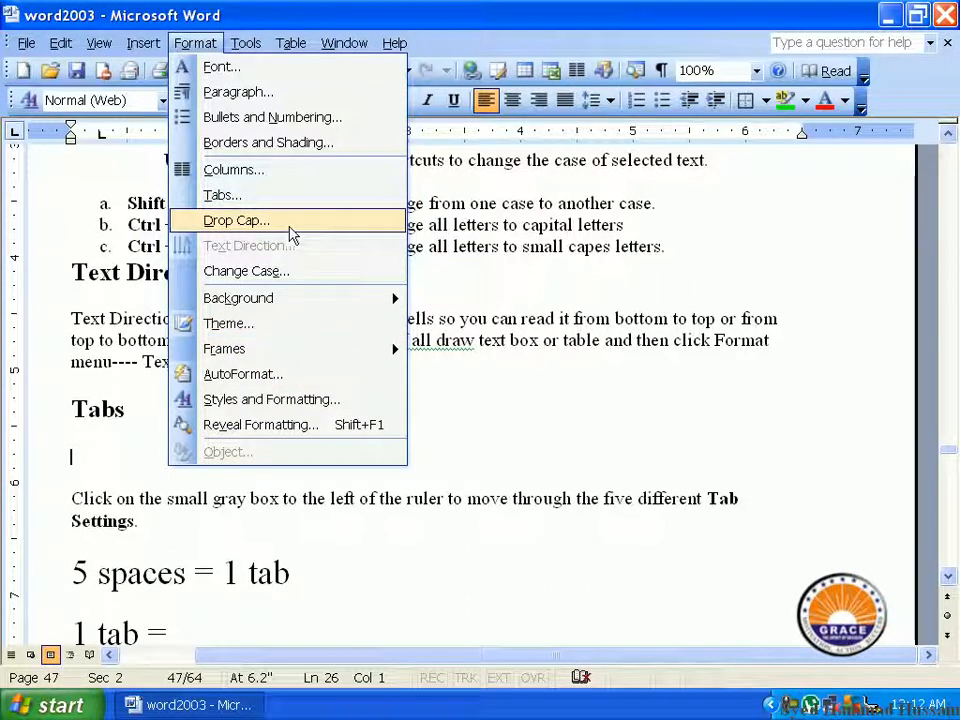
pyautogui.click(465, 285)
pyautogui.scroll(-10, 363, 385)
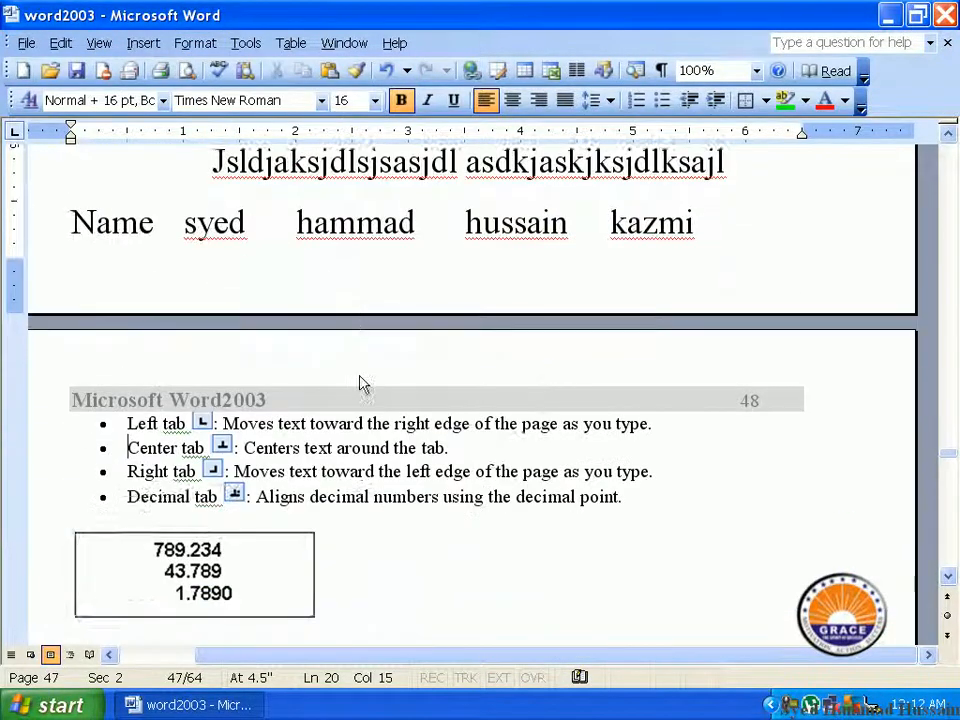
pyautogui.scroll(-12, 363, 385)
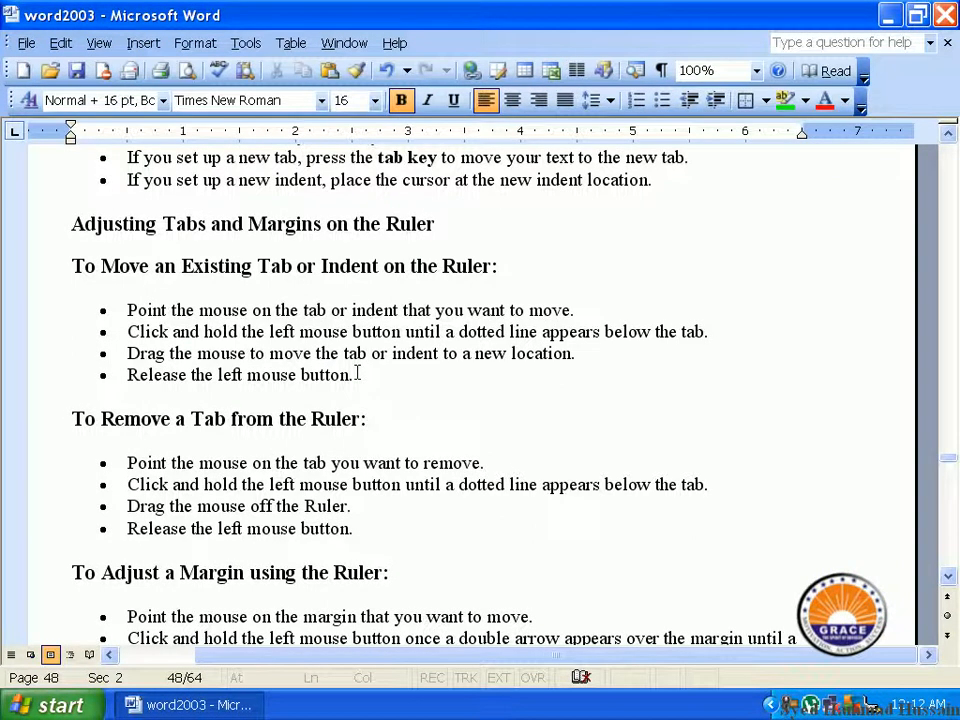
pyautogui.scroll(-9, 357, 373)
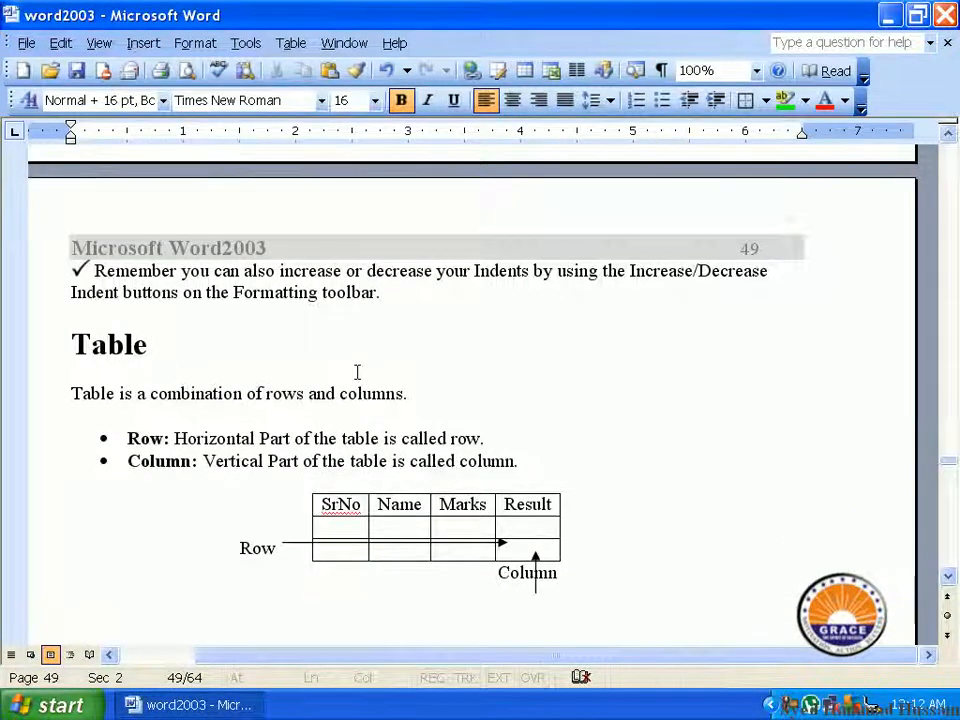
pyautogui.scroll(15, 357, 372)
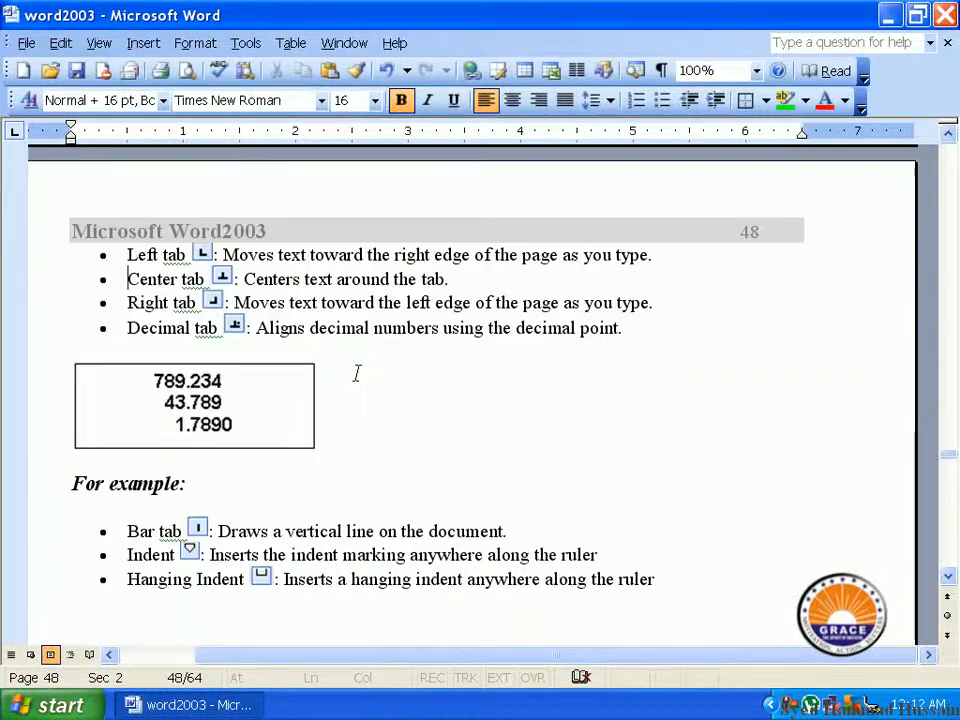
pyautogui.scroll(18, 356, 372)
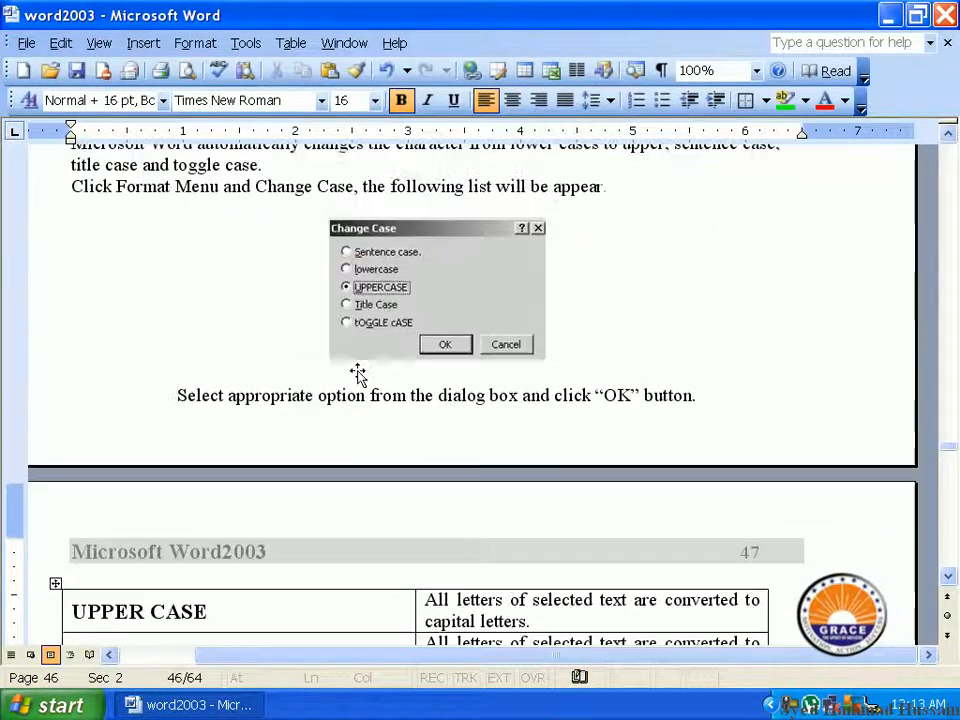
pyautogui.scroll(-12, 356, 370)
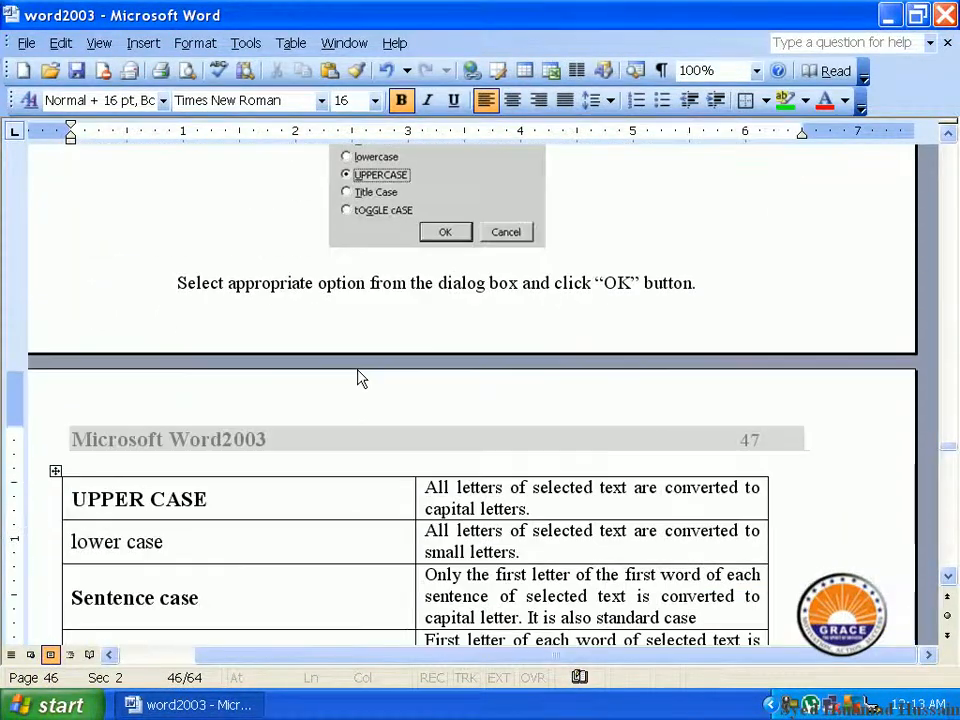
pyautogui.scroll(-6, 357, 370)
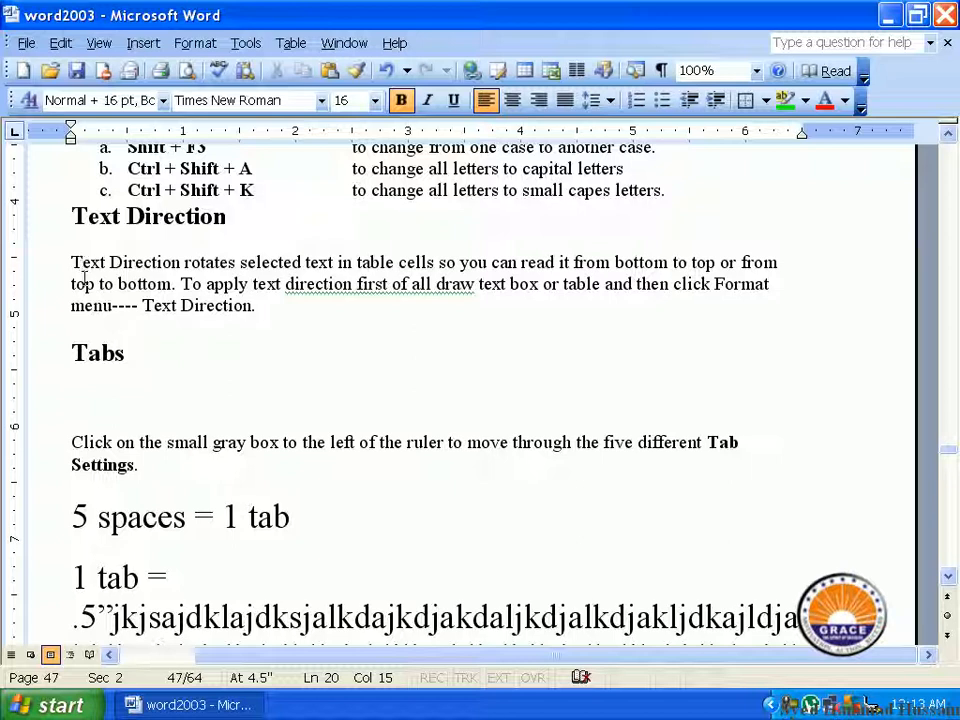
# Step: Turn the first letter "T" of the paragraph under "Text Direction" into a dropped Drop Cap spanning 3 lines
pyautogui.moveTo(82, 262); pyautogui.dragTo(71, 263)
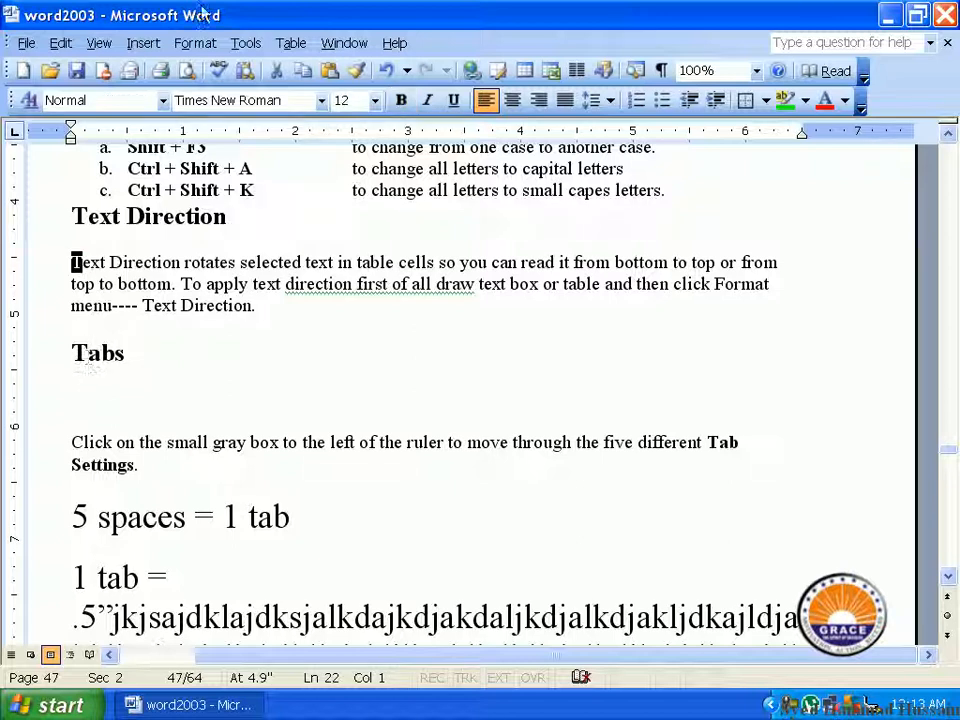
pyautogui.click(186, 46)
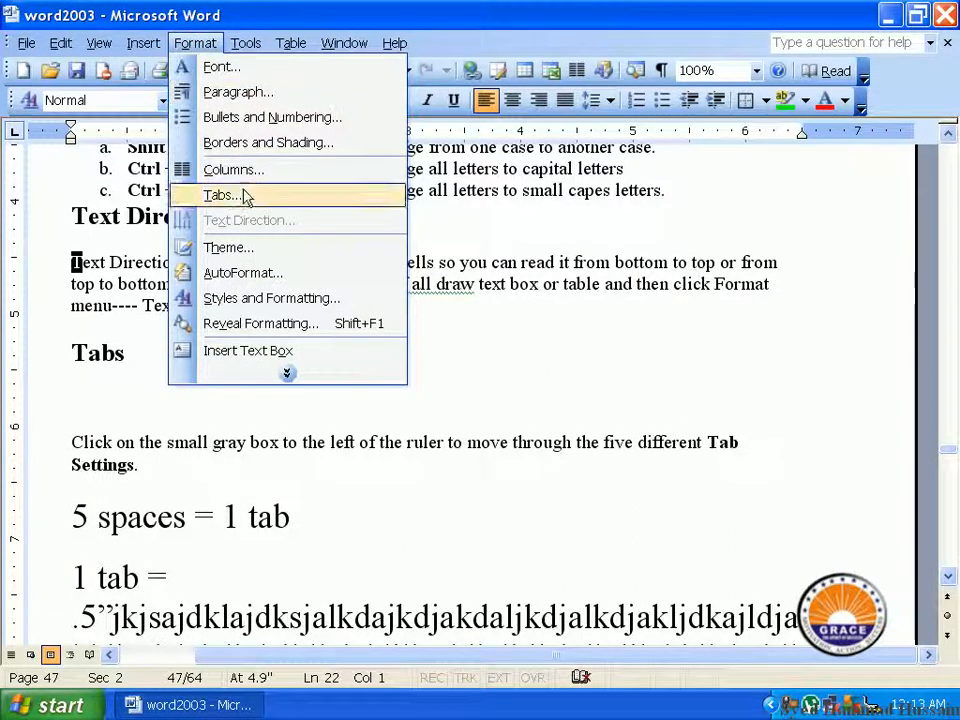
pyautogui.click(272, 376)
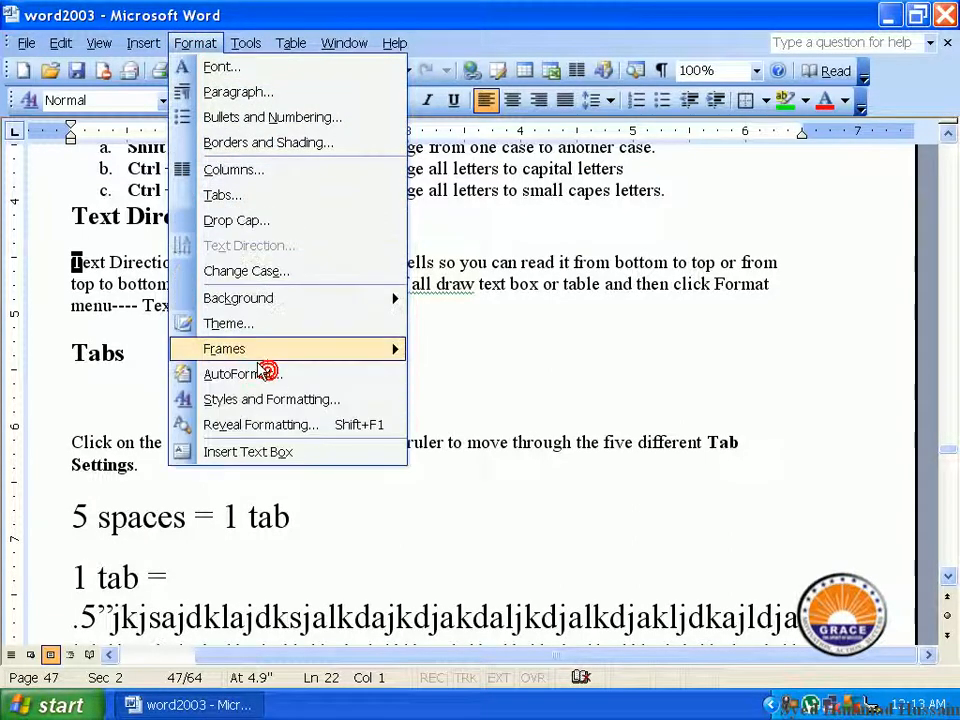
pyautogui.click(282, 221)
pyautogui.moveTo(410, 180); pyautogui.dragTo(389, 178)
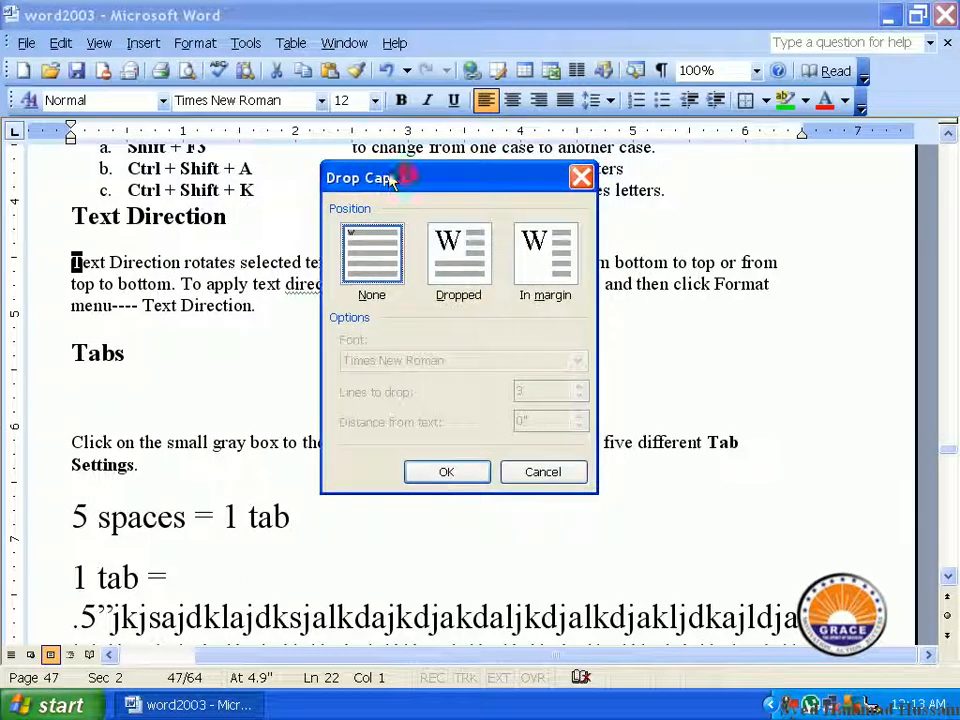
pyautogui.click(456, 258)
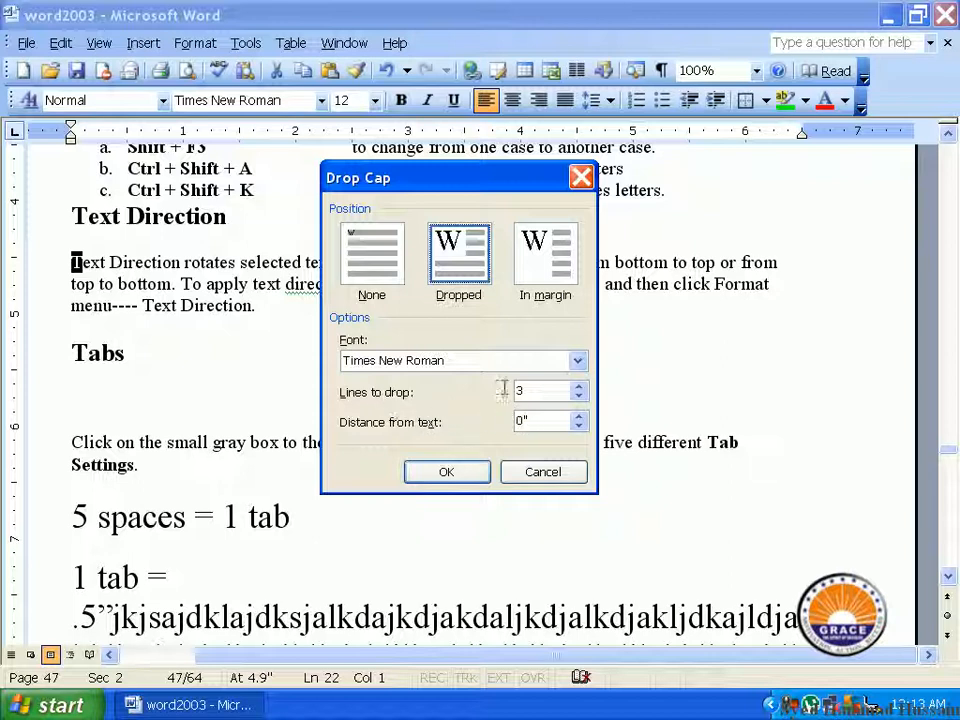
pyautogui.click(579, 387)
pyautogui.click(579, 387)
pyautogui.click(579, 397)
pyautogui.click(579, 397)
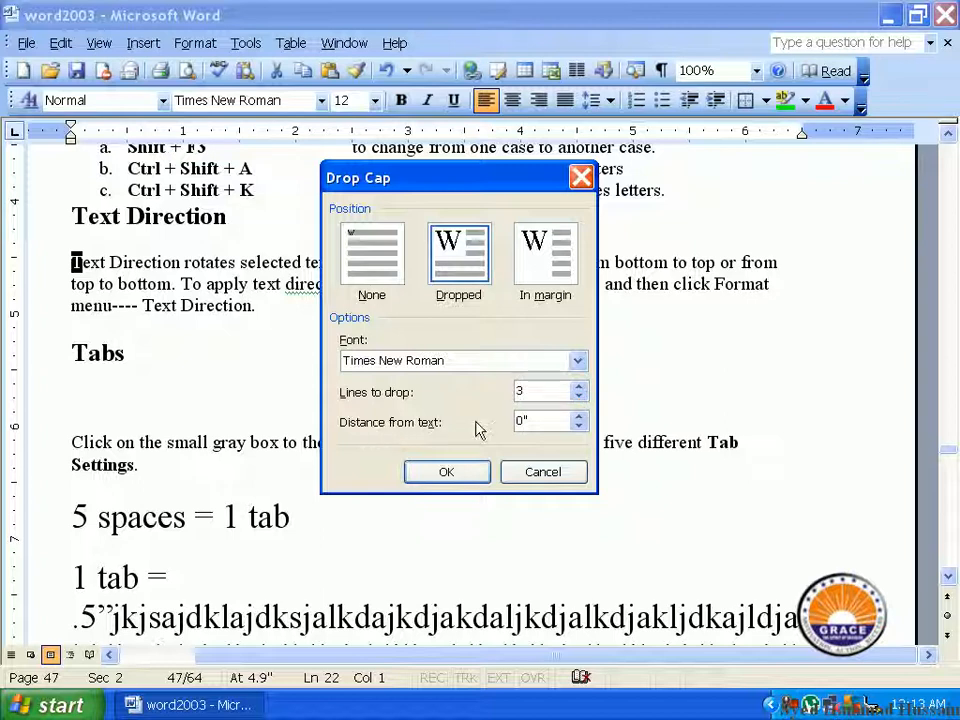
pyautogui.click(448, 473)
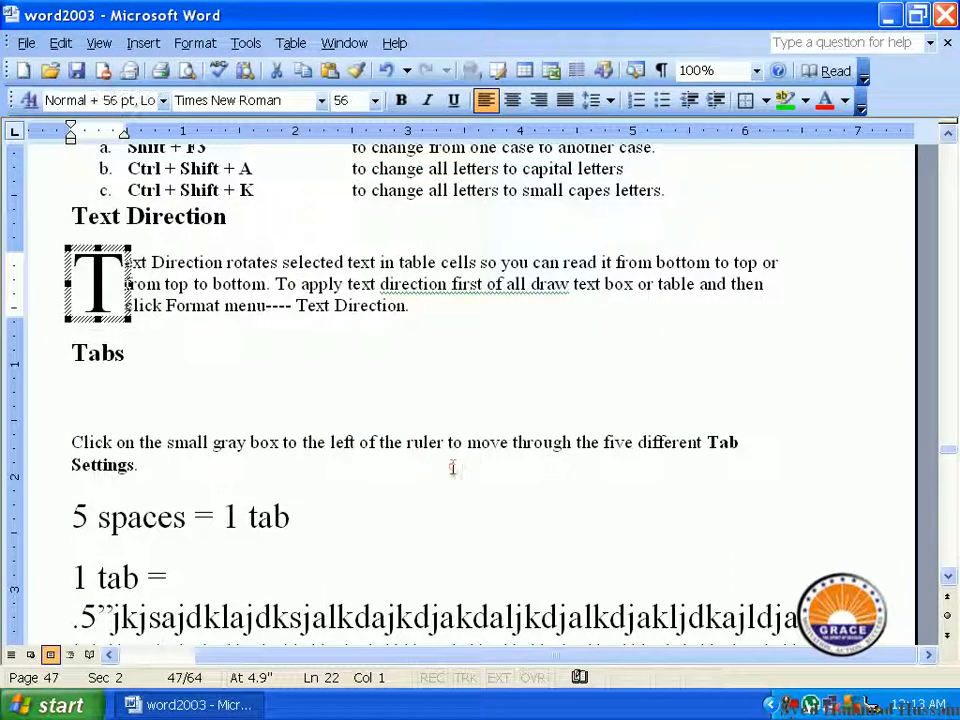
pyautogui.click(246, 364)
pyautogui.click(90, 280)
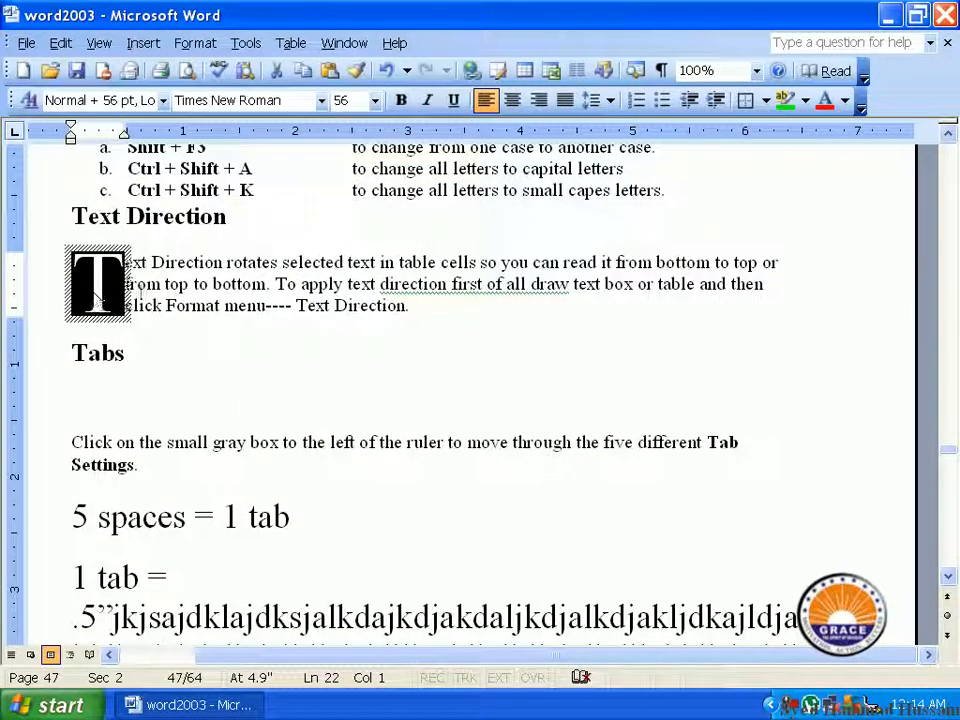
pyautogui.click(145, 276)
pyautogui.click(84, 279)
pyautogui.click(152, 263)
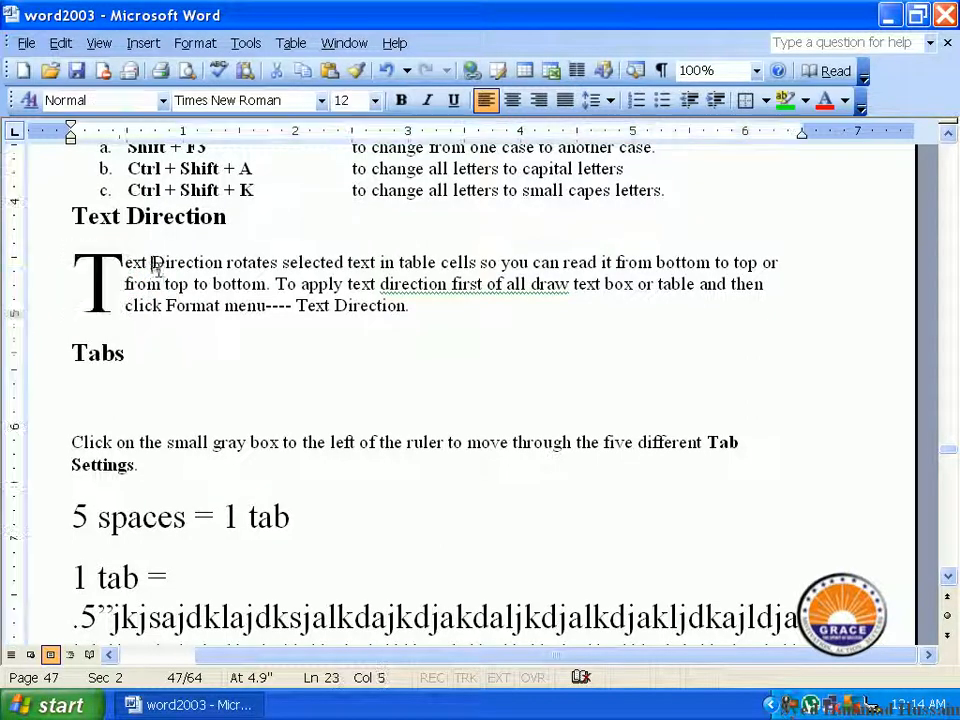
pyautogui.click(92, 268)
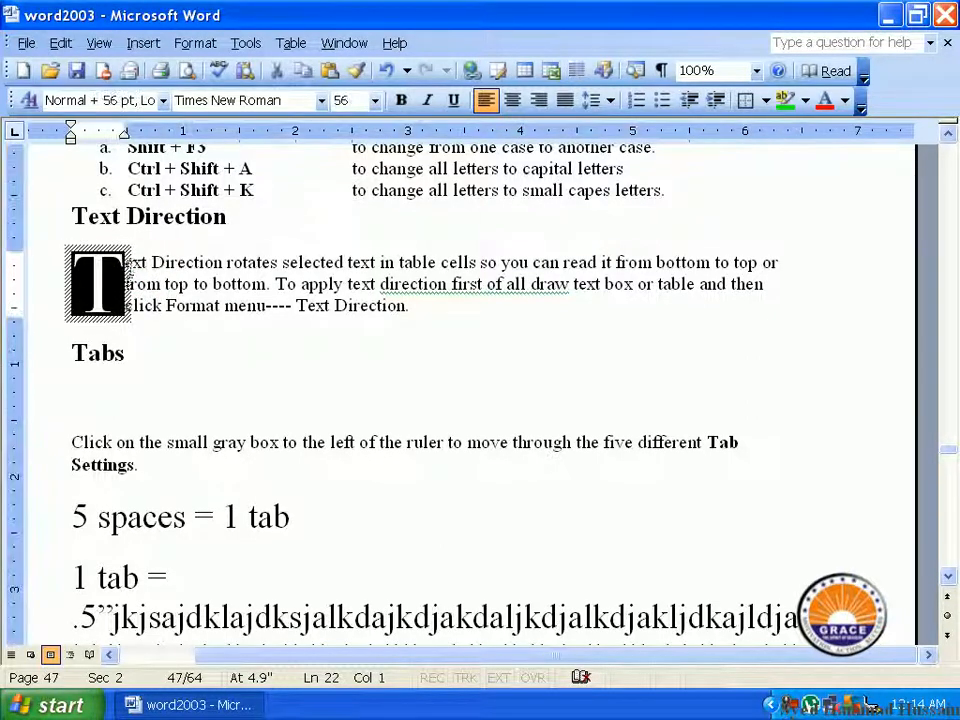
pyautogui.click(154, 305)
# Step: Set the distance from text of the dropped "T" under "Text Direction" to 0.5"
pyautogui.click(84, 272)
pyautogui.click(195, 43)
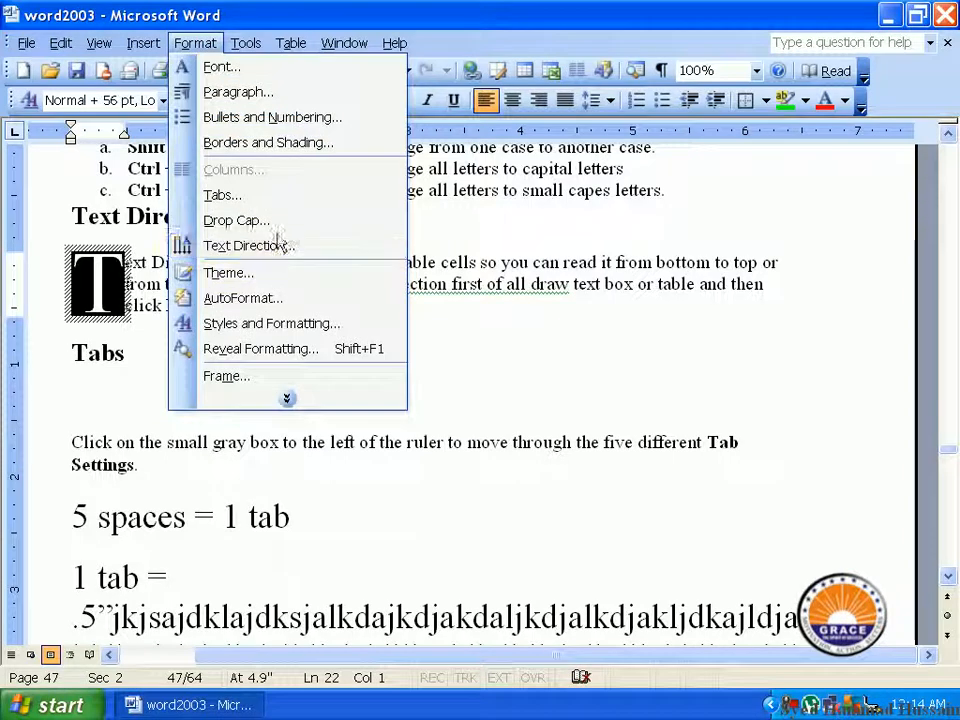
pyautogui.click(240, 220)
pyautogui.click(580, 425)
pyautogui.click(581, 419)
pyautogui.click(581, 419)
pyautogui.click(581, 419)
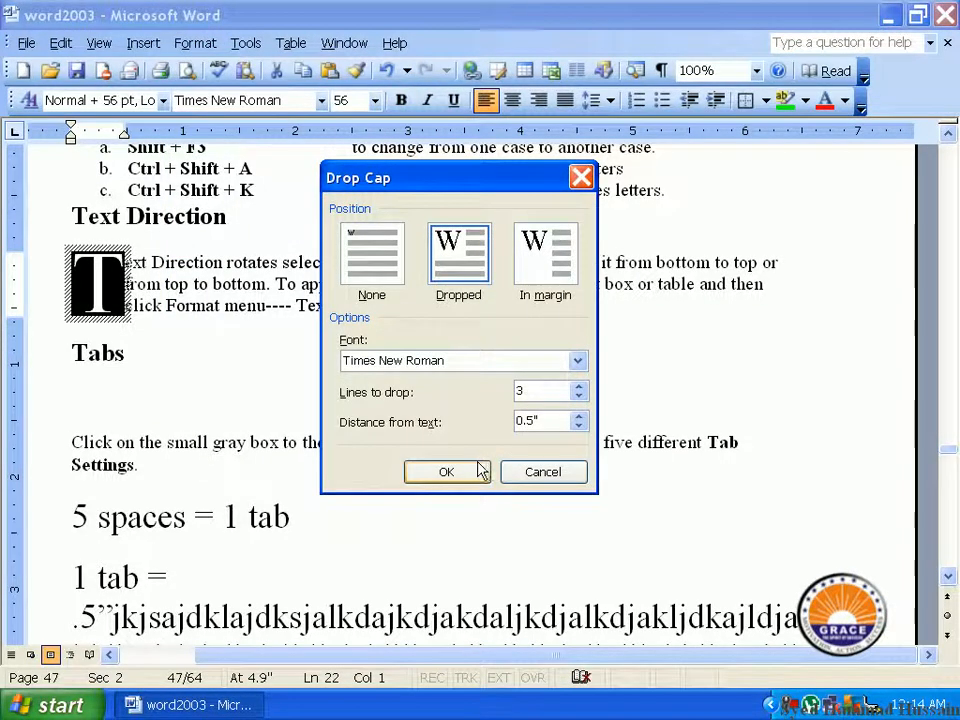
pyautogui.click(480, 470)
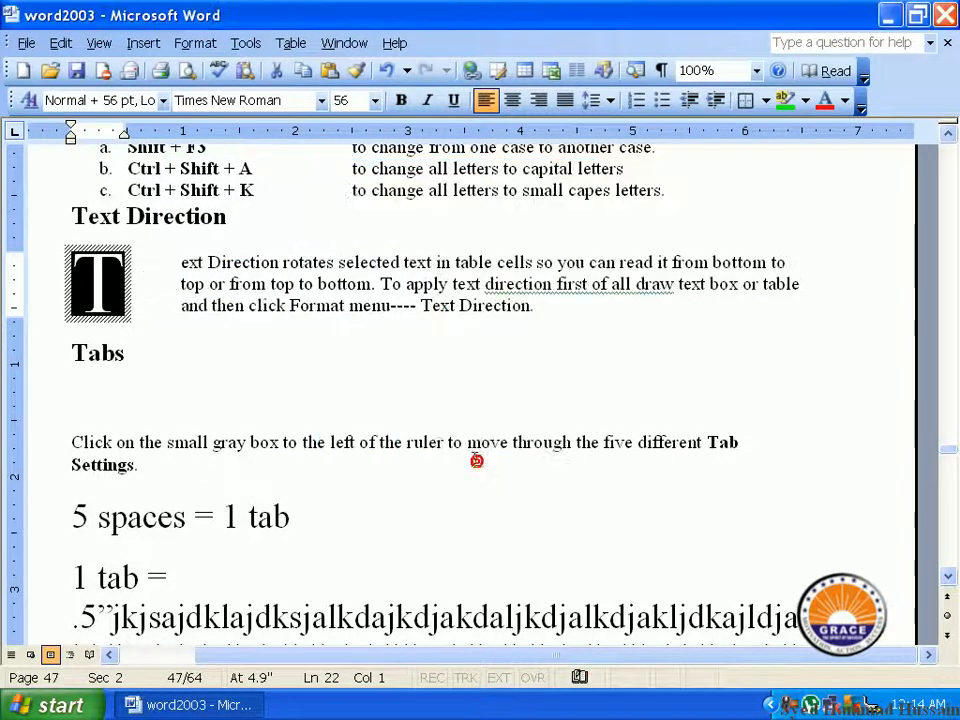
pyautogui.click(146, 289)
pyautogui.click(184, 349)
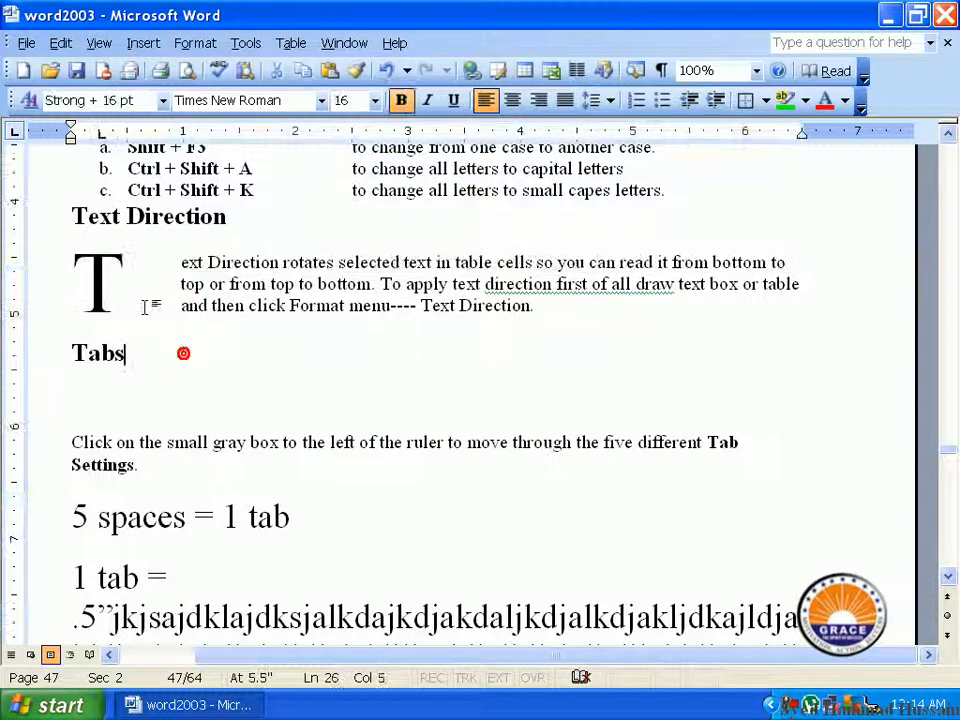
pyautogui.click(118, 283)
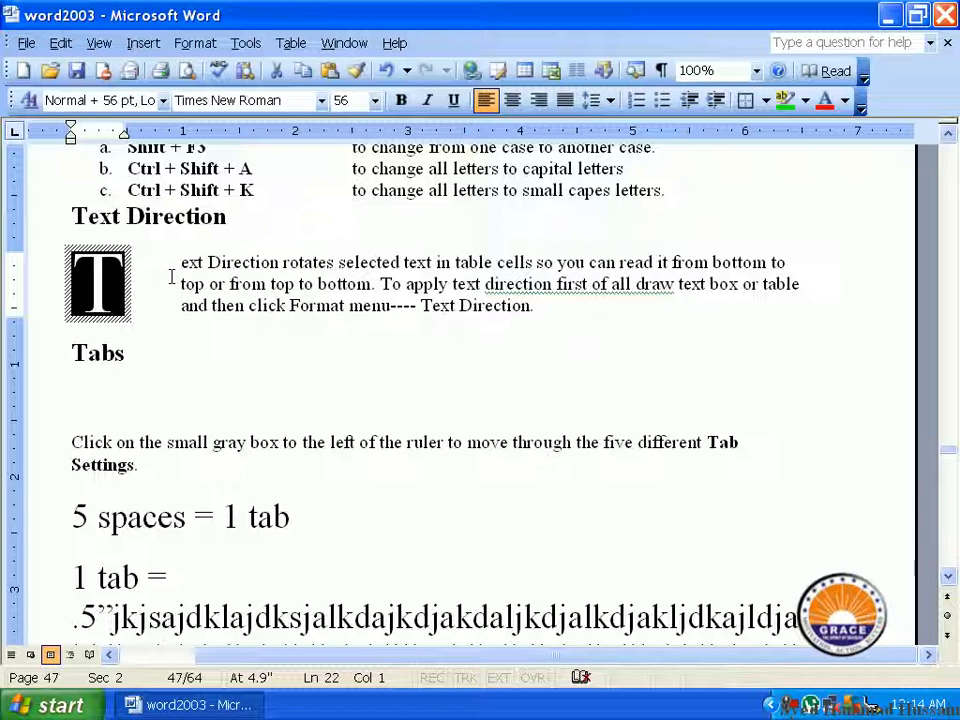
pyautogui.click(165, 302)
pyautogui.click(80, 281)
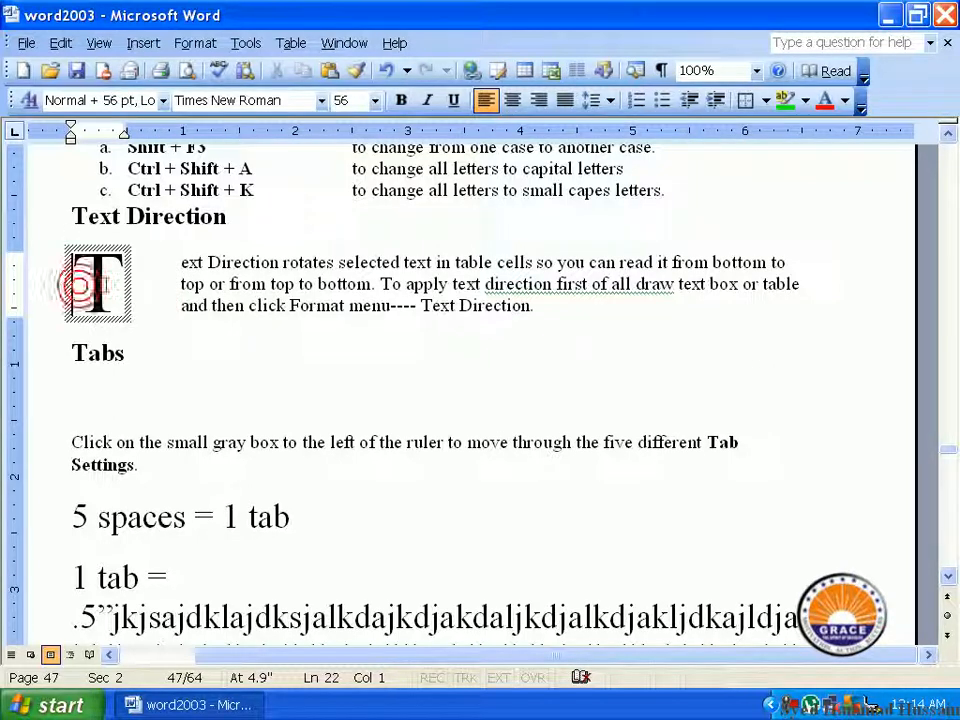
pyautogui.doubleClick(117, 282)
pyautogui.click(152, 276)
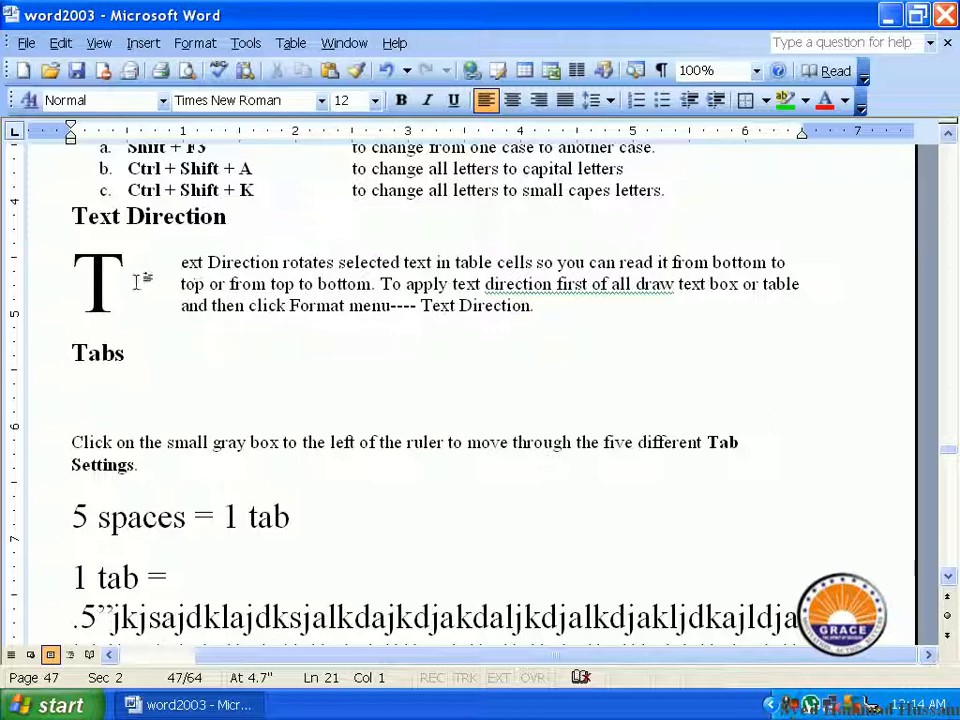
# Step: Change the drop cap "T" to the In margin position with 10 lines to drop
pyautogui.doubleClick(100, 283)
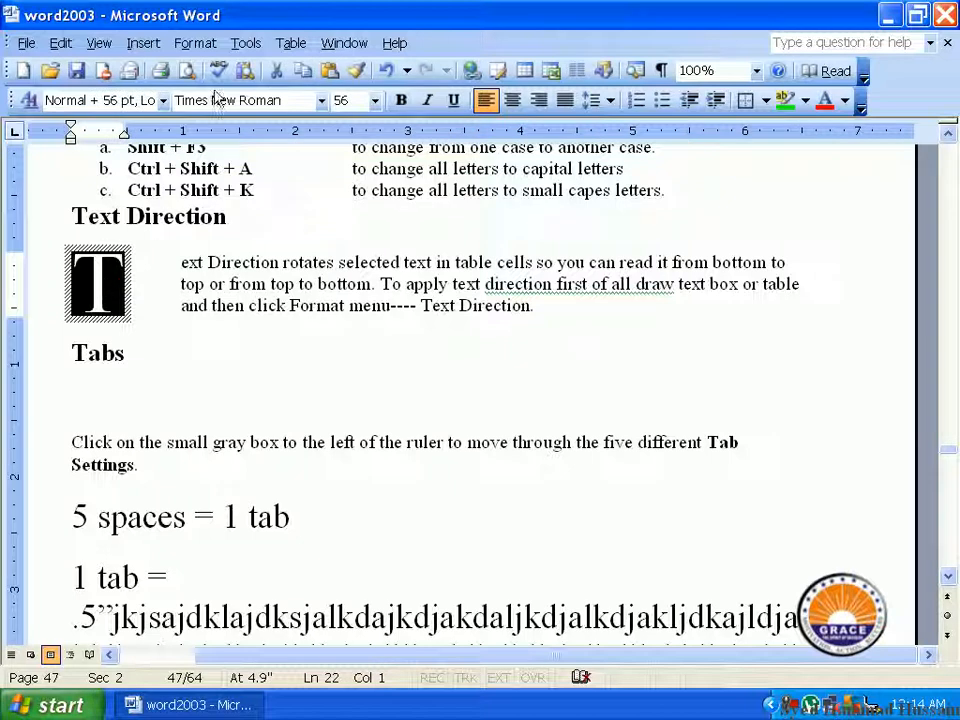
pyautogui.click(203, 43)
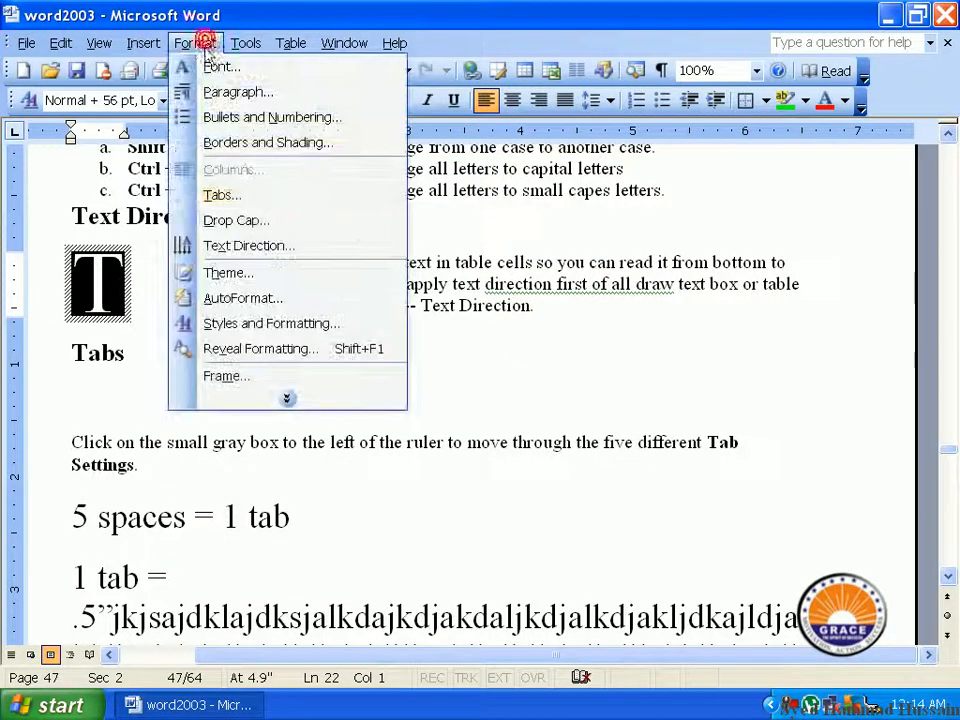
pyautogui.click(252, 220)
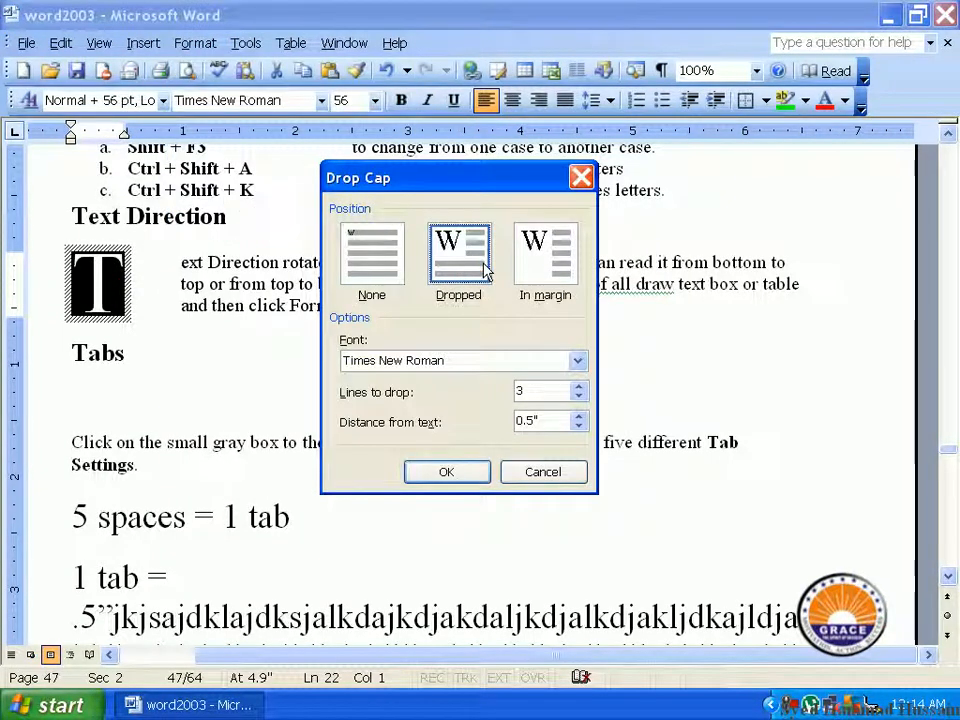
pyautogui.click(578, 386)
pyautogui.click(579, 386)
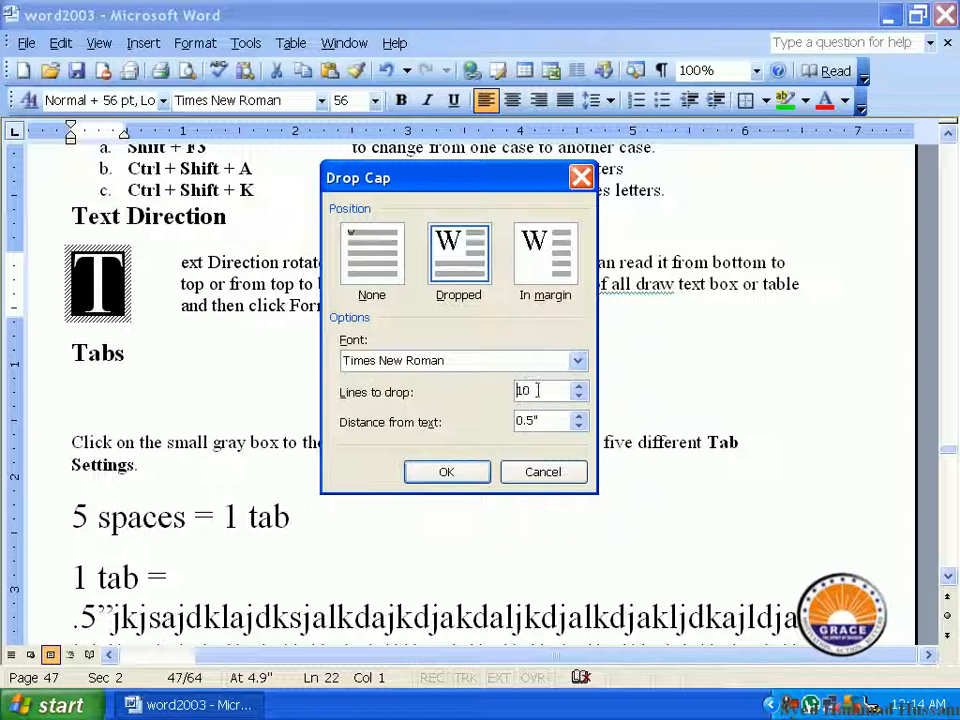
pyautogui.click(579, 387)
pyautogui.click(538, 272)
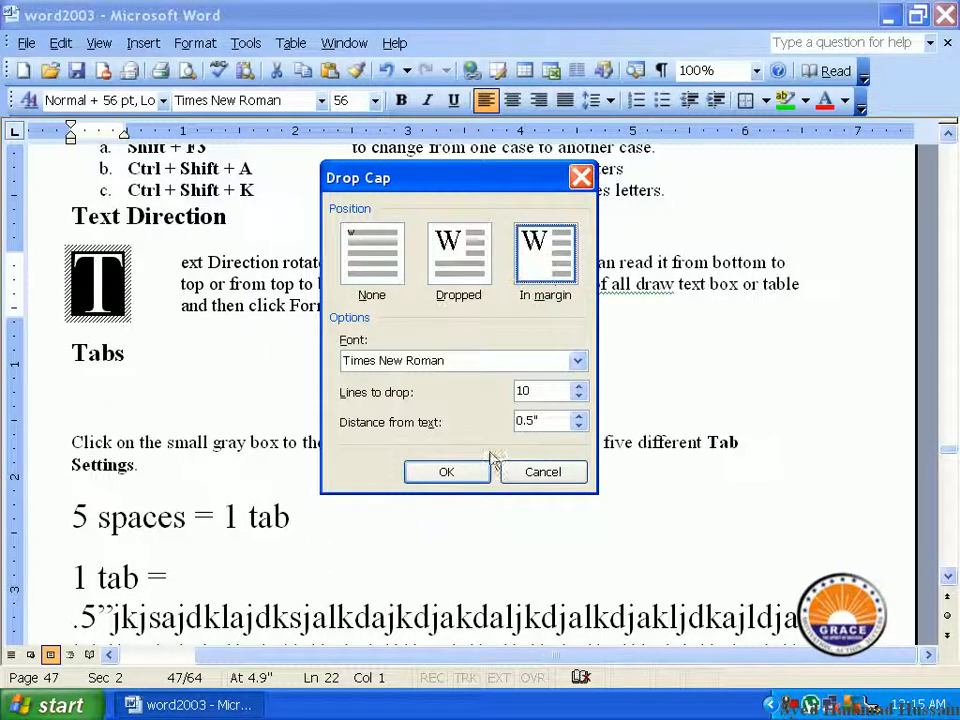
pyautogui.click(446, 471)
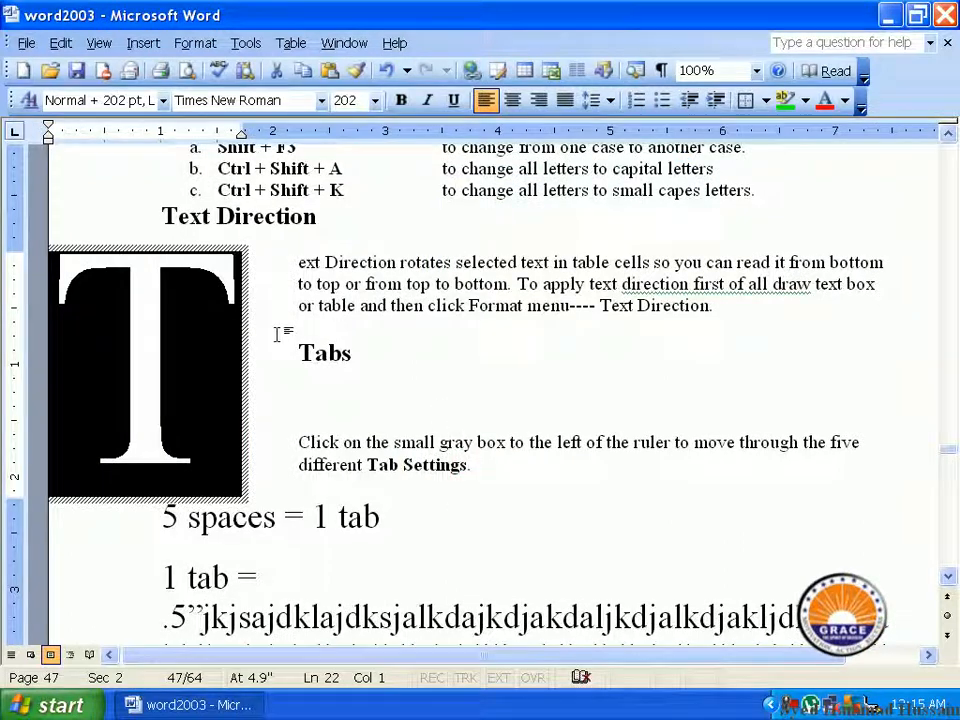
pyautogui.click(241, 373)
pyautogui.moveTo(198, 373); pyautogui.dragTo(144, 373)
# Step: Undo the last drop cap change on the letter "T" under "Text Direction"
pyautogui.click(62, 45)
pyautogui.click(76, 67)
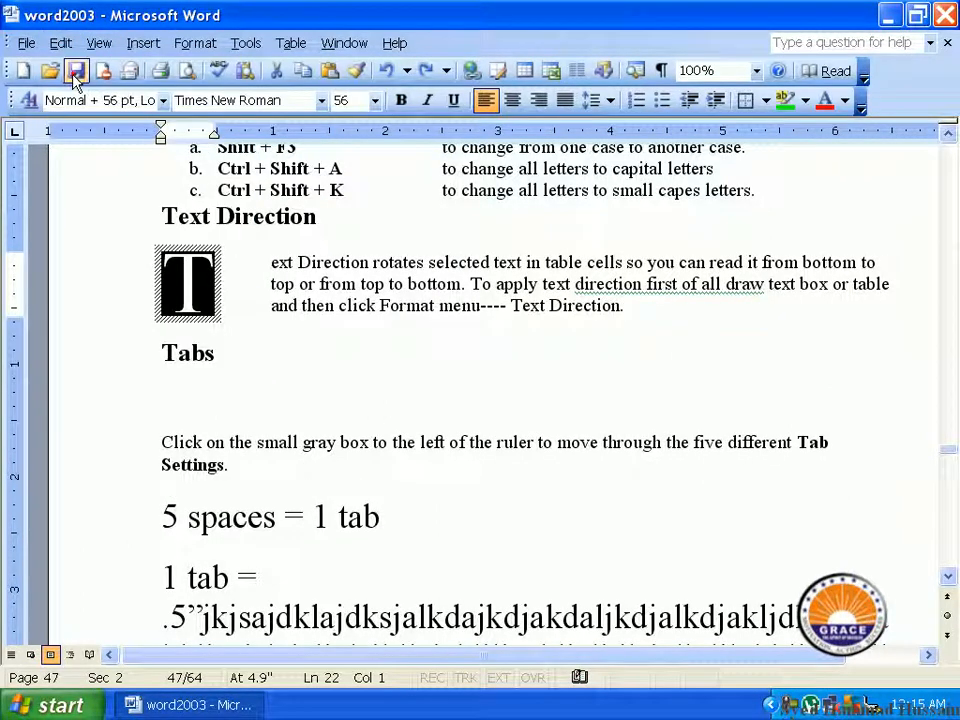
pyautogui.click(306, 358)
pyautogui.click(205, 300)
# Step: Go back up the document to the "Change Case" section on page 46
pyautogui.scroll(5, 333, 344)
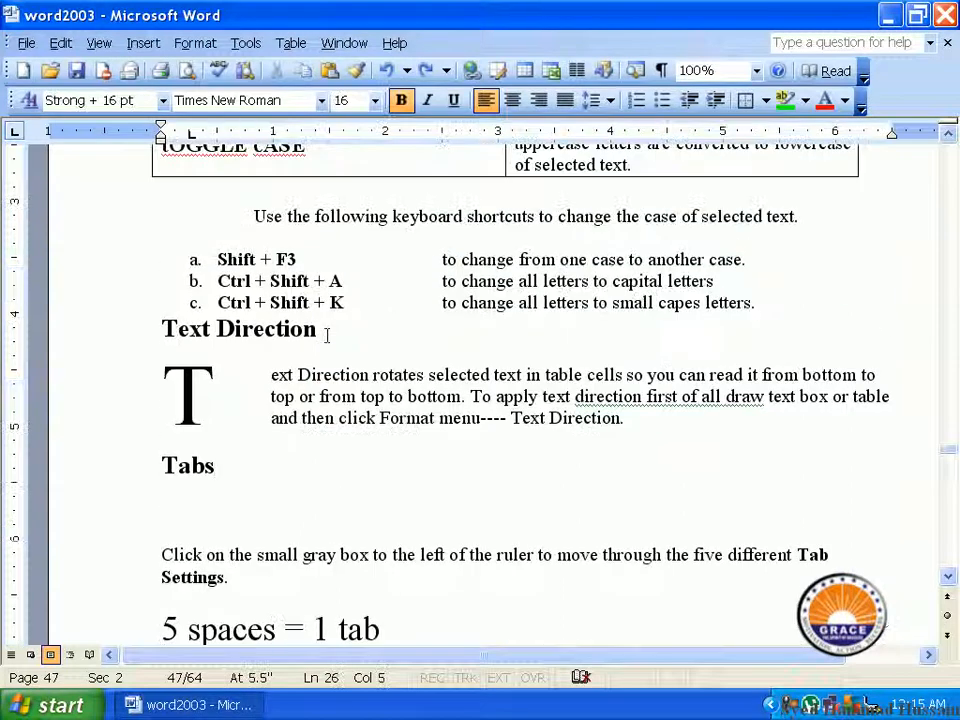
pyautogui.scroll(8, 327, 335)
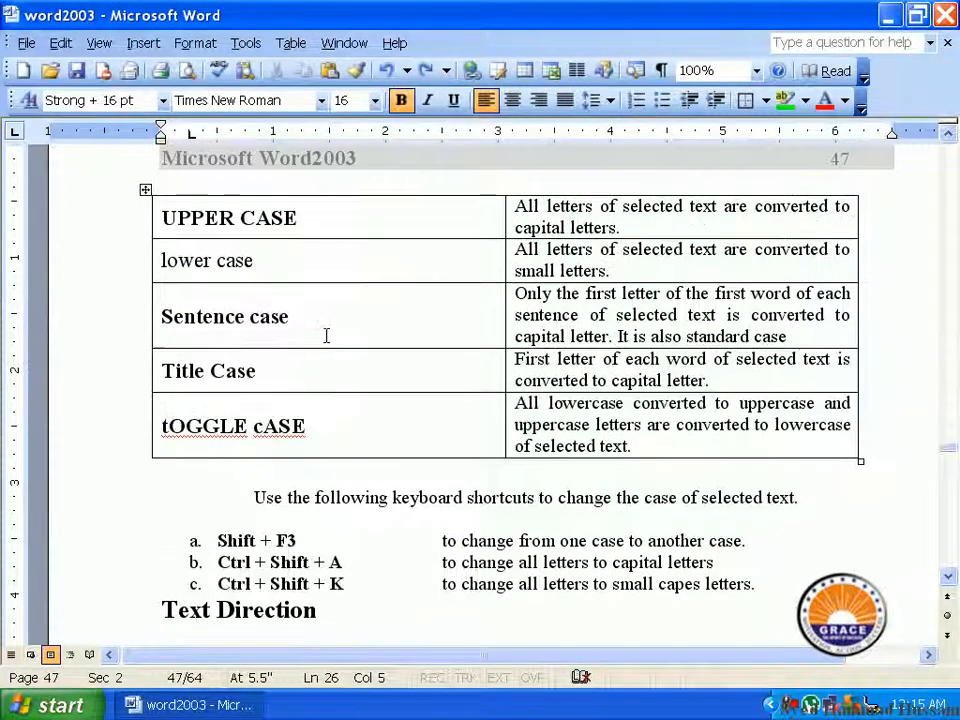
pyautogui.scroll(3, 324, 330)
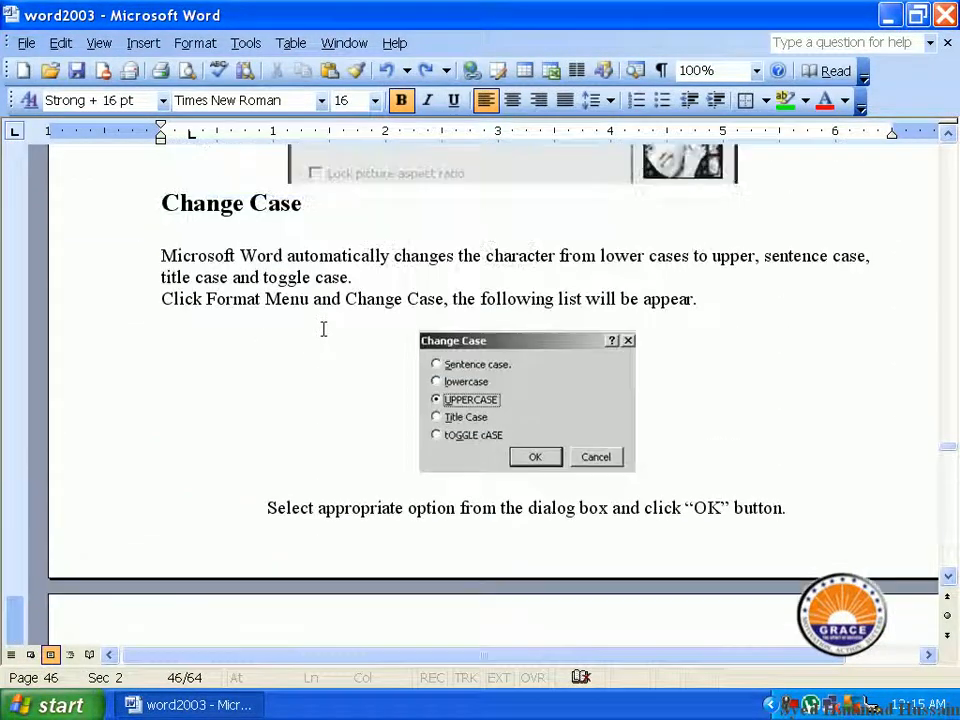
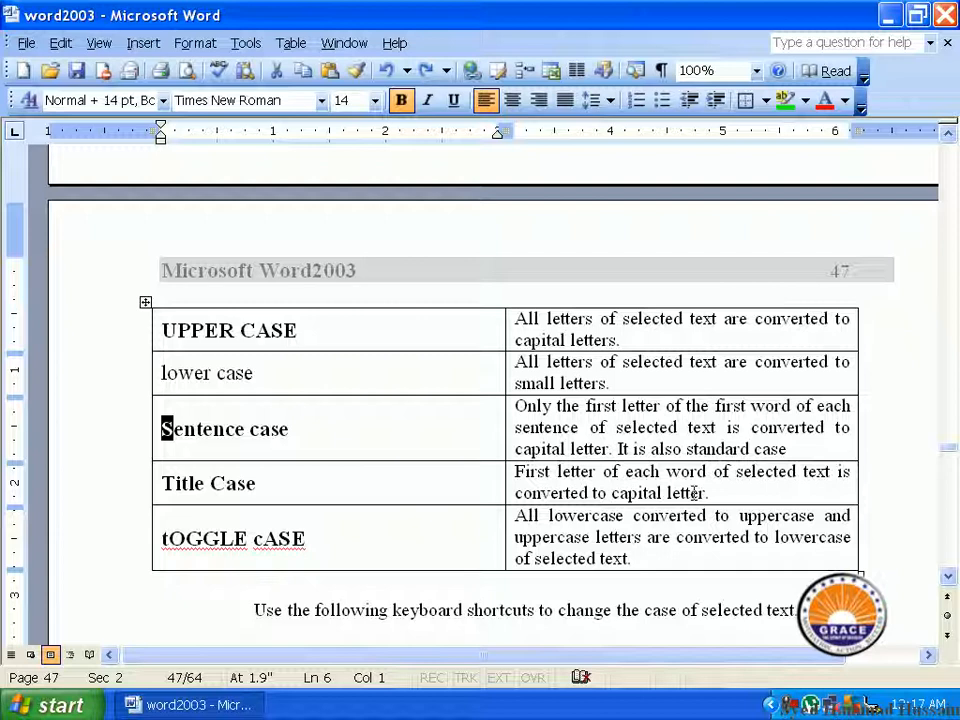
# Step: Insert a new line below the case table on page 47 and enter "HTML Hyper text markup language"
pyautogui.scroll(-2, 690, 500)
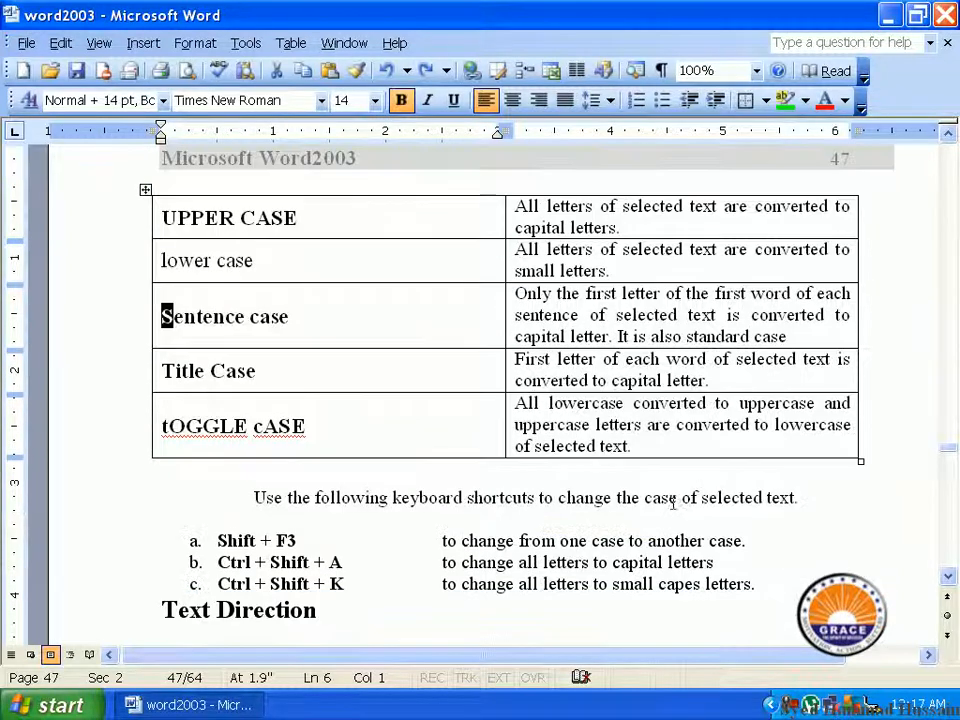
pyautogui.scroll(1, 679, 511)
pyautogui.click(795, 537)
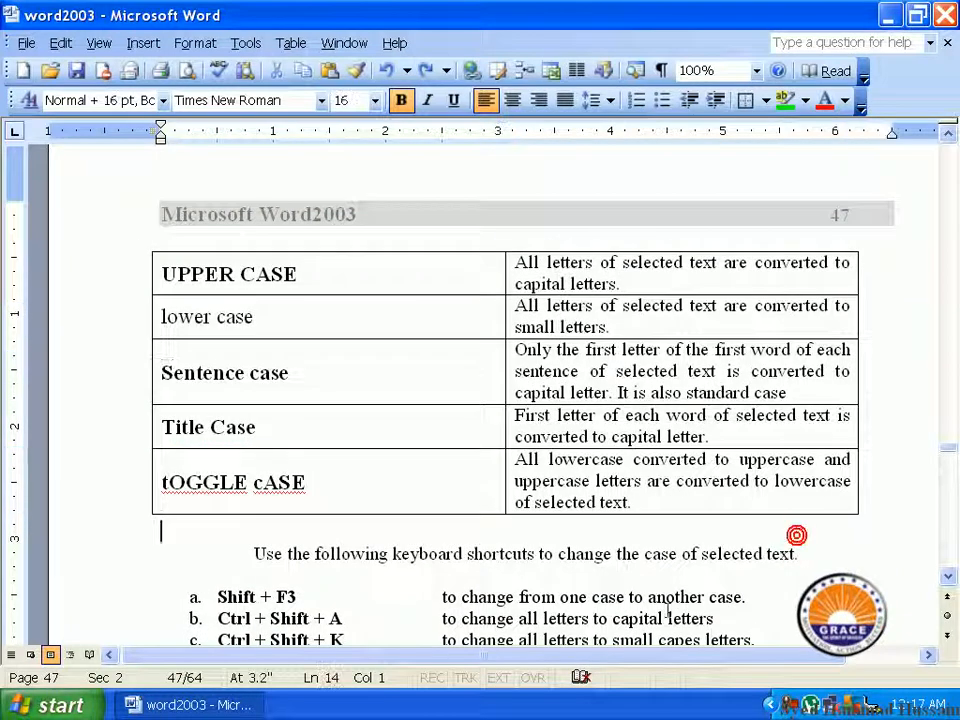
pyautogui.press('Return')
pyautogui.write('HTML Hyper')
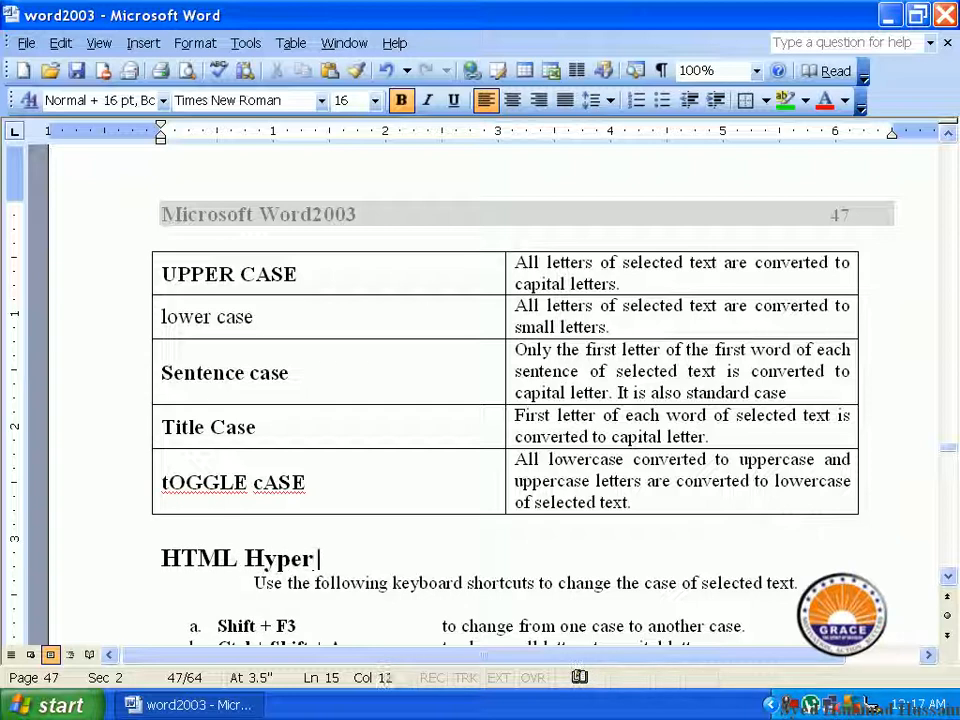
pyautogui.write(' T')
pyautogui.press('BackSpace')
pyautogui.write('te')
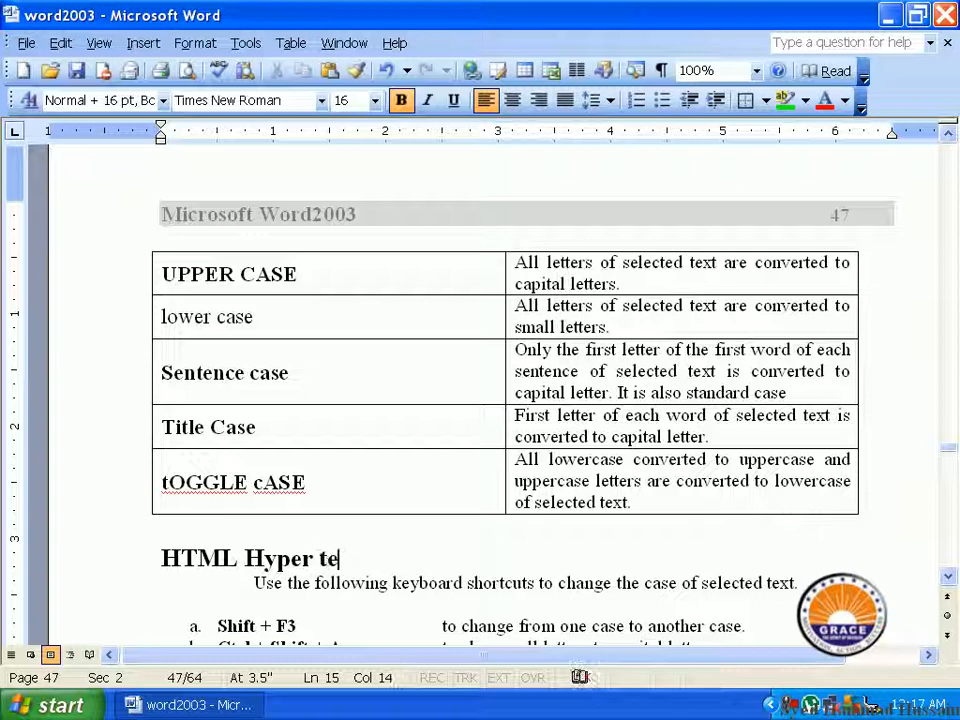
pyautogui.press('alt')
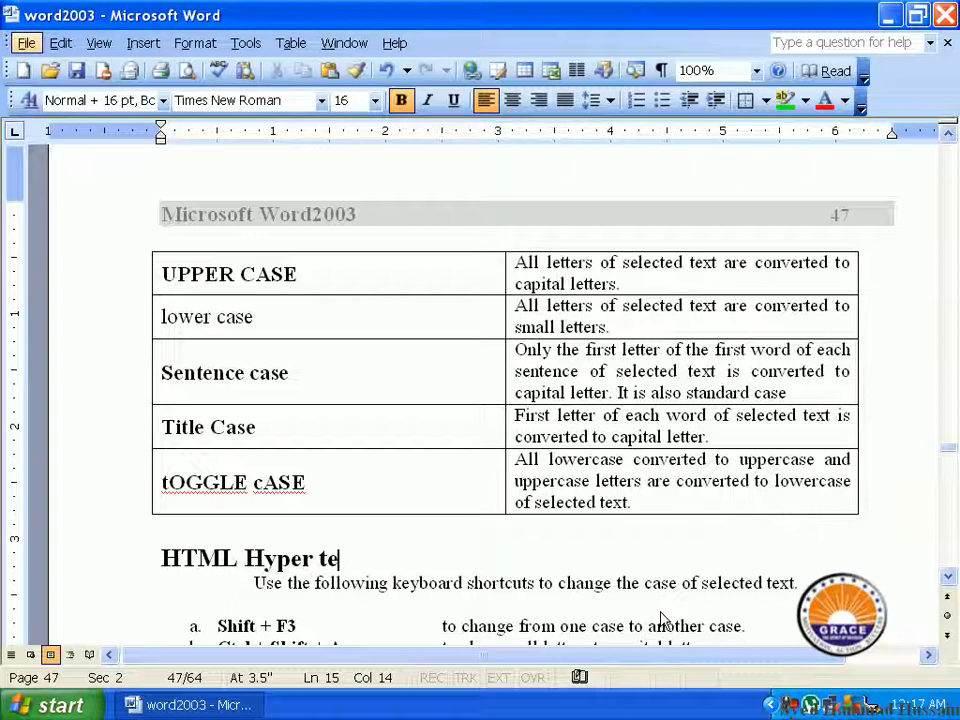
pyautogui.press('Escape')
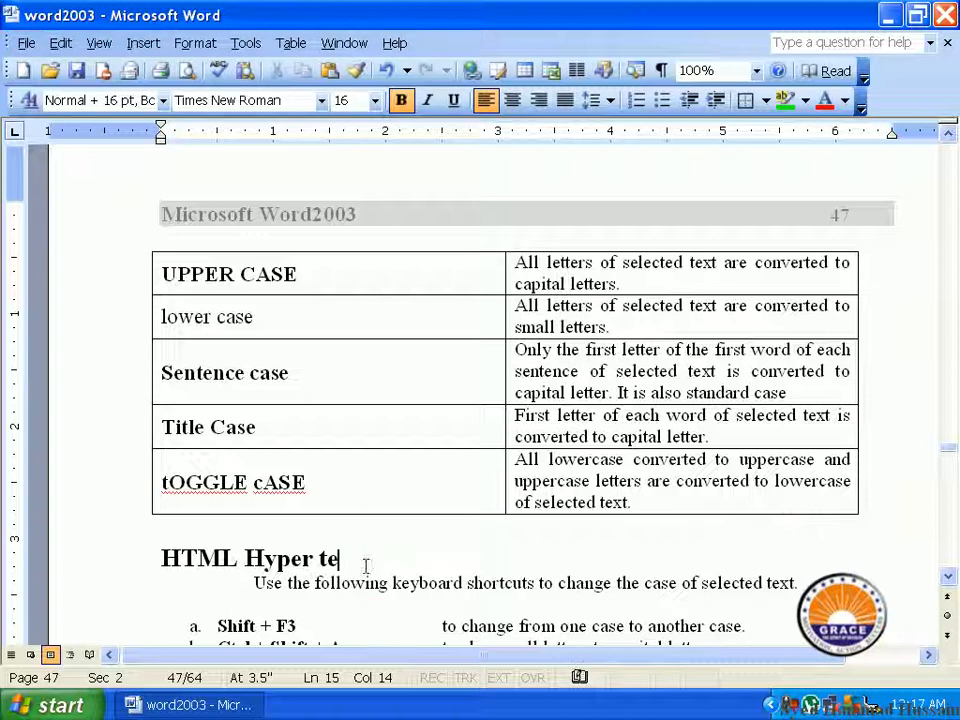
pyautogui.write('xt mark')
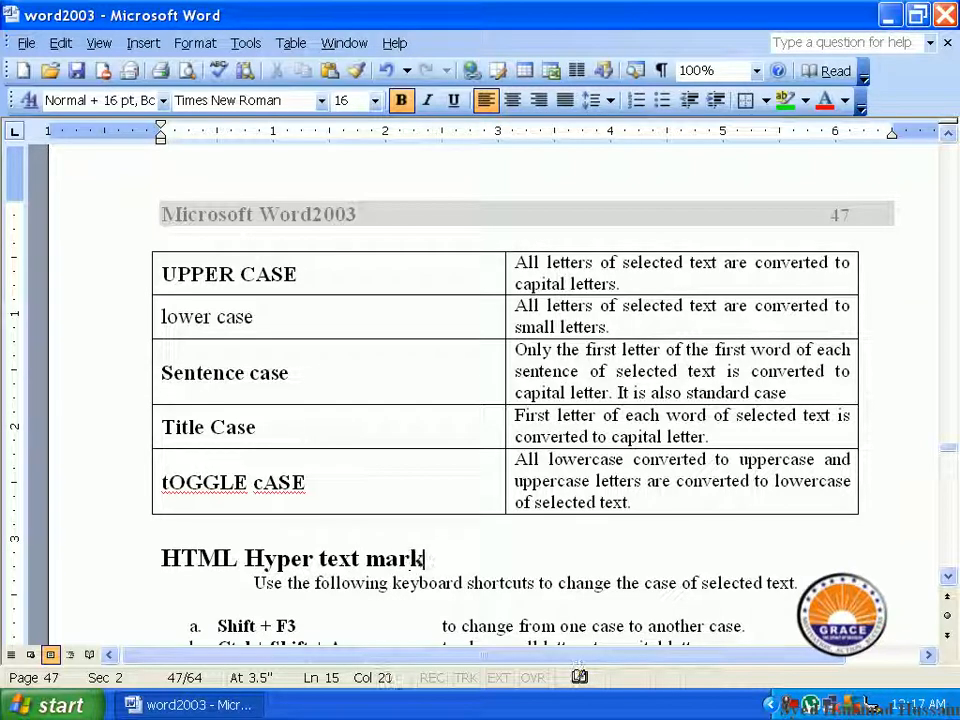
pyautogui.write('up language')
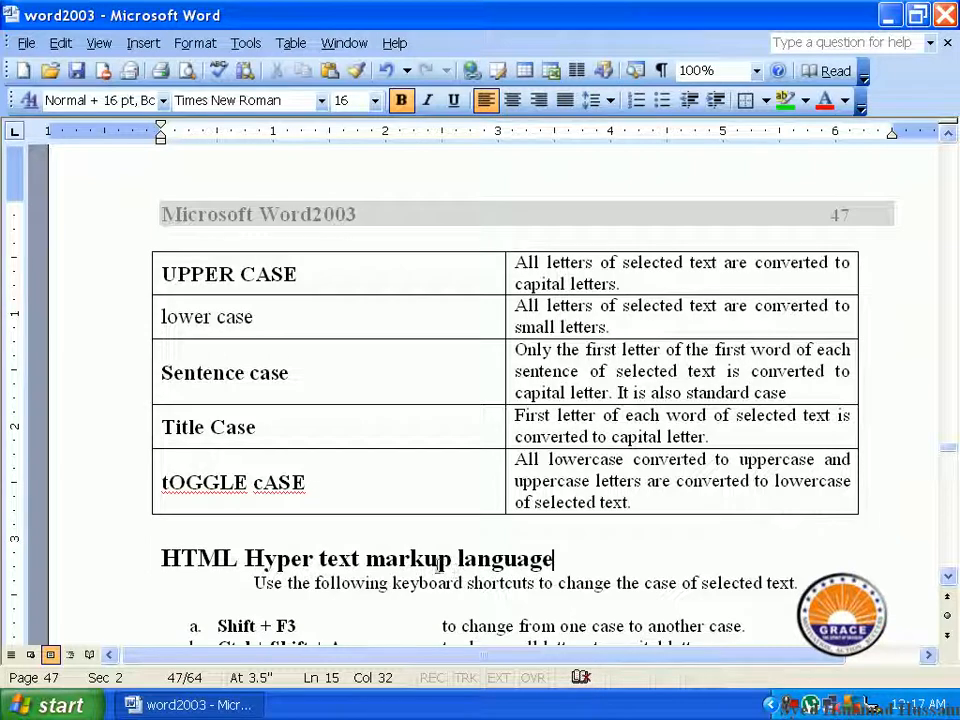
# Step: Change "Hyper text markup language" to Title Case and point out the capital initials of its words
pyautogui.moveTo(245, 558); pyautogui.dragTo(550, 558)
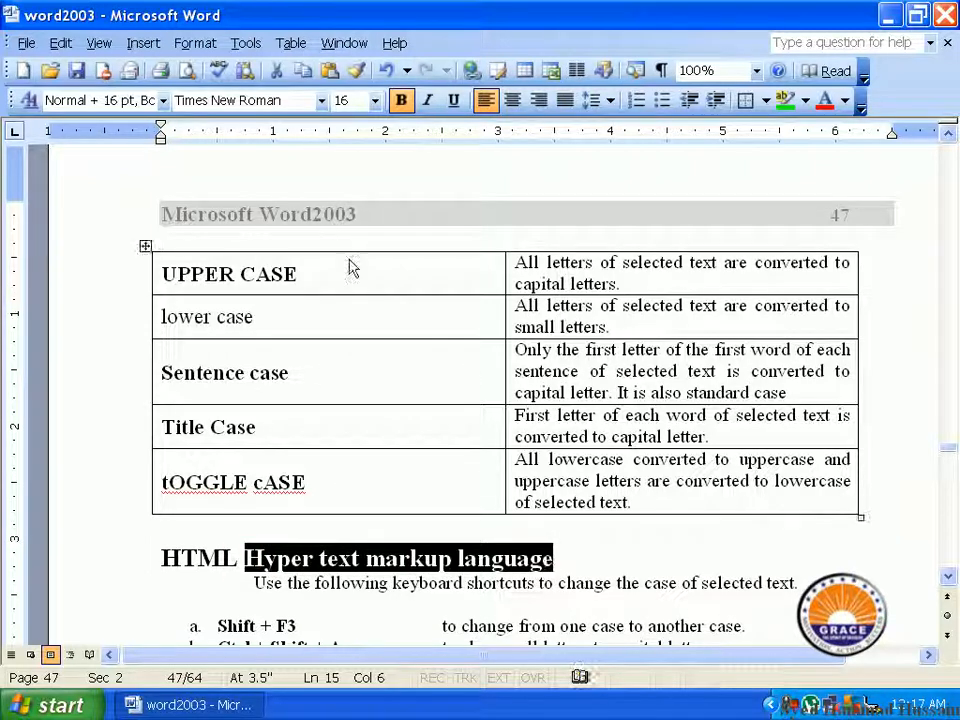
pyautogui.click(208, 46)
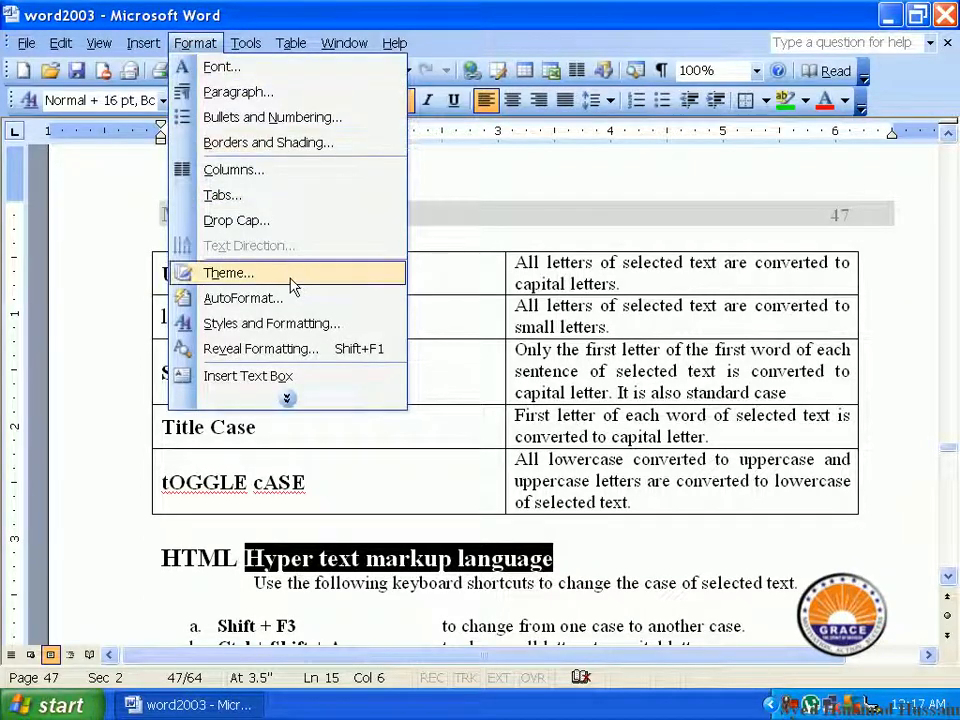
pyautogui.click(296, 398)
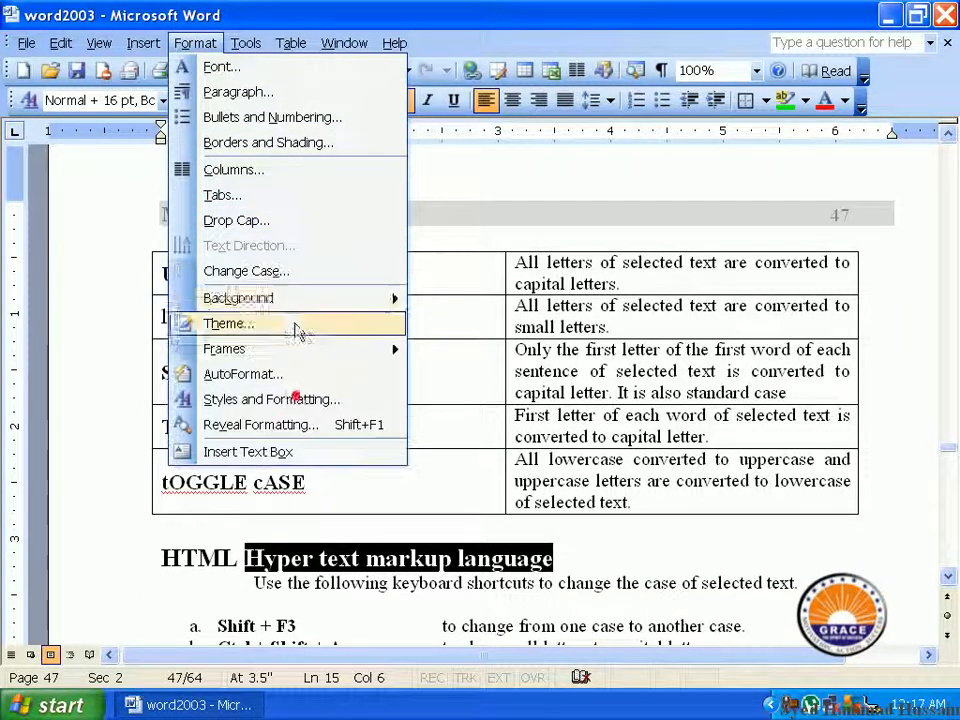
pyautogui.click(310, 272)
pyautogui.click(386, 348)
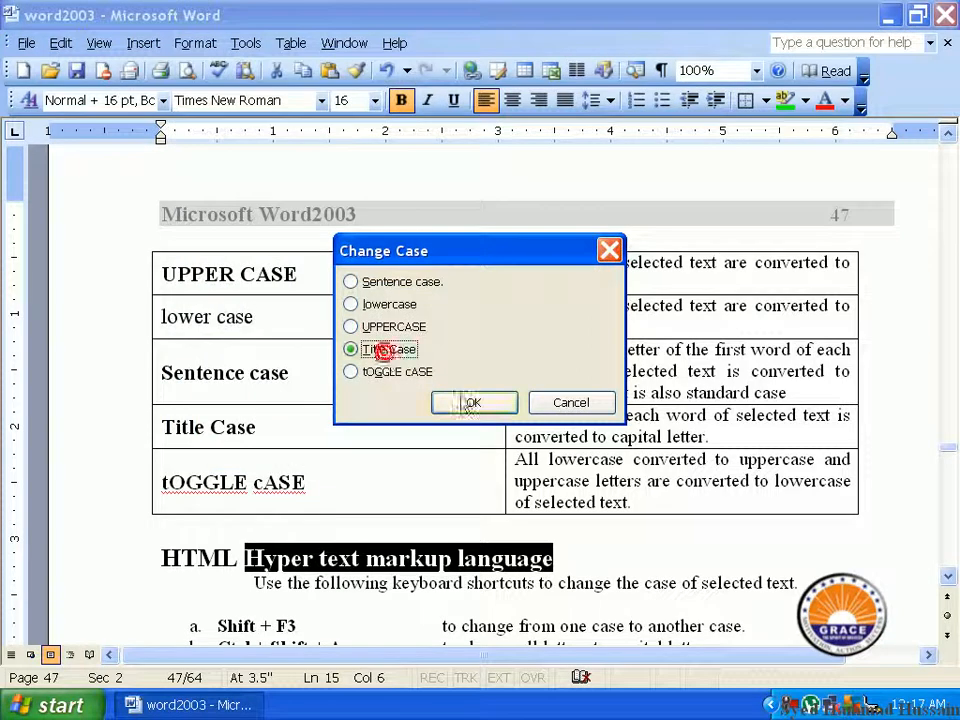
pyautogui.click(458, 395)
pyautogui.click(411, 557)
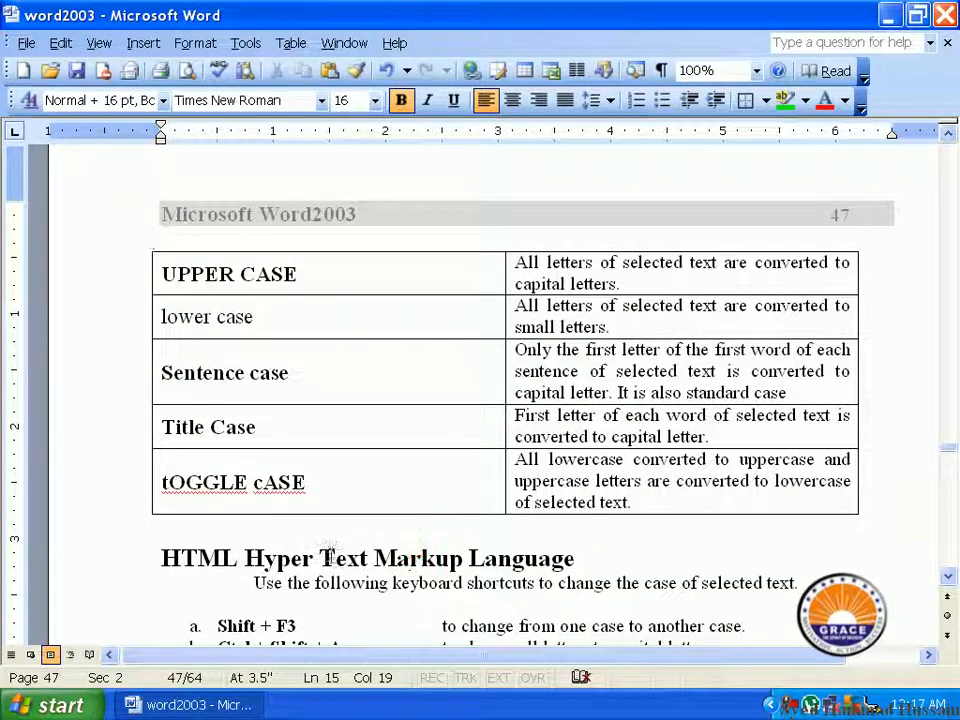
pyautogui.moveTo(324, 558)
pyautogui.mouseDown()
pyautogui.moveTo(393, 560)
pyautogui.moveTo(322, 558)
pyautogui.mouseUp()
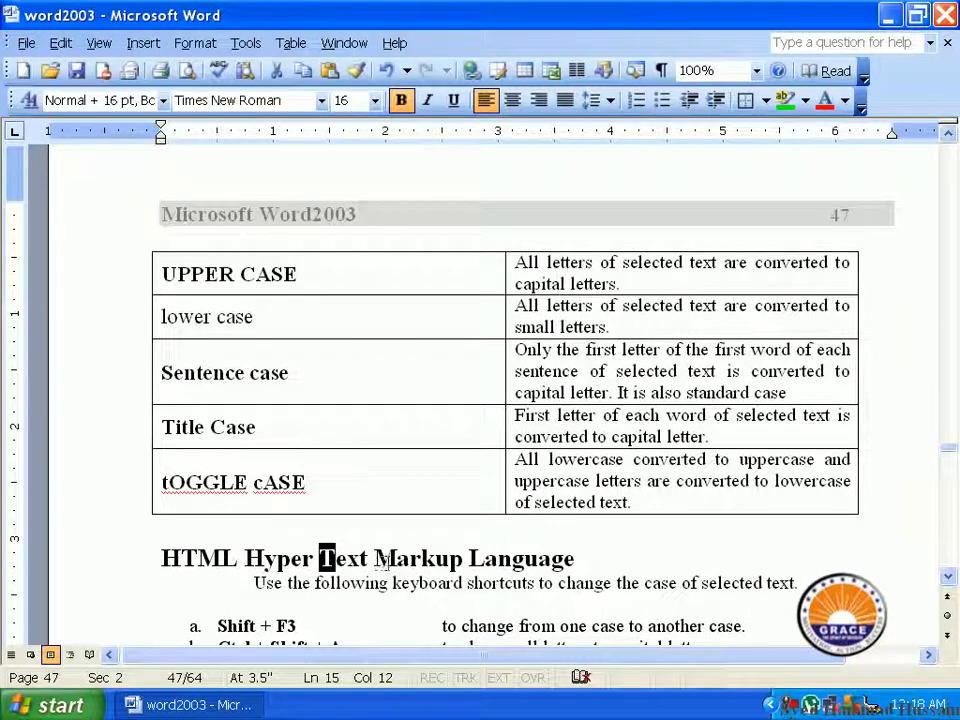
pyautogui.moveTo(396, 558); pyautogui.dragTo(380, 560)
pyautogui.click(472, 556)
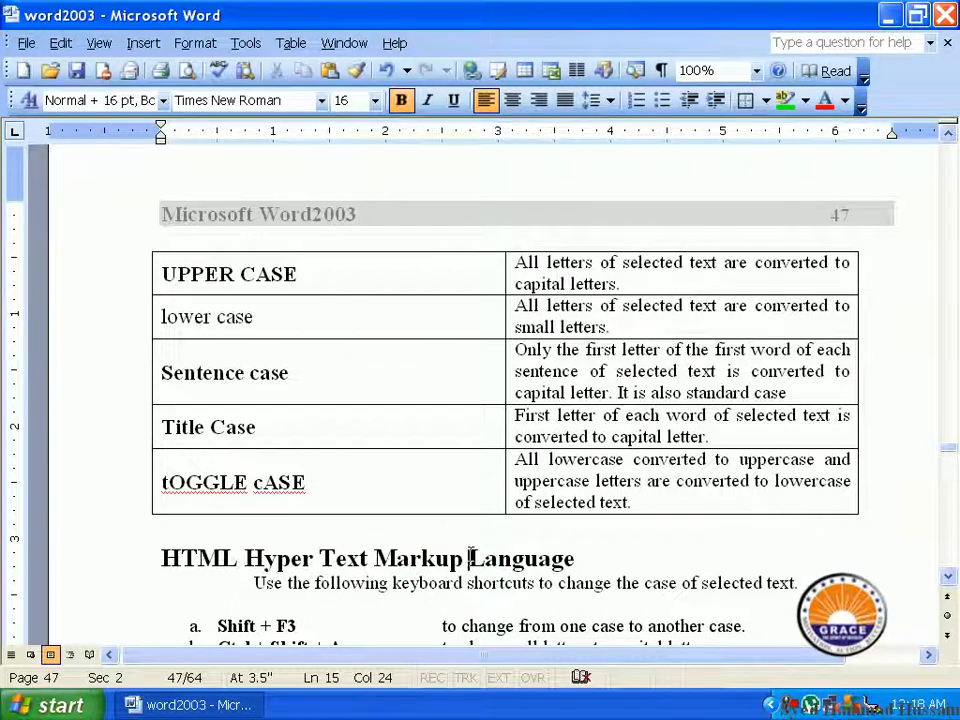
# Step: Change the case of "Hyper Text Markup Language" to tOGGLE cASE
pyautogui.moveTo(574, 558); pyautogui.dragTo(308, 565)
pyautogui.click(195, 43)
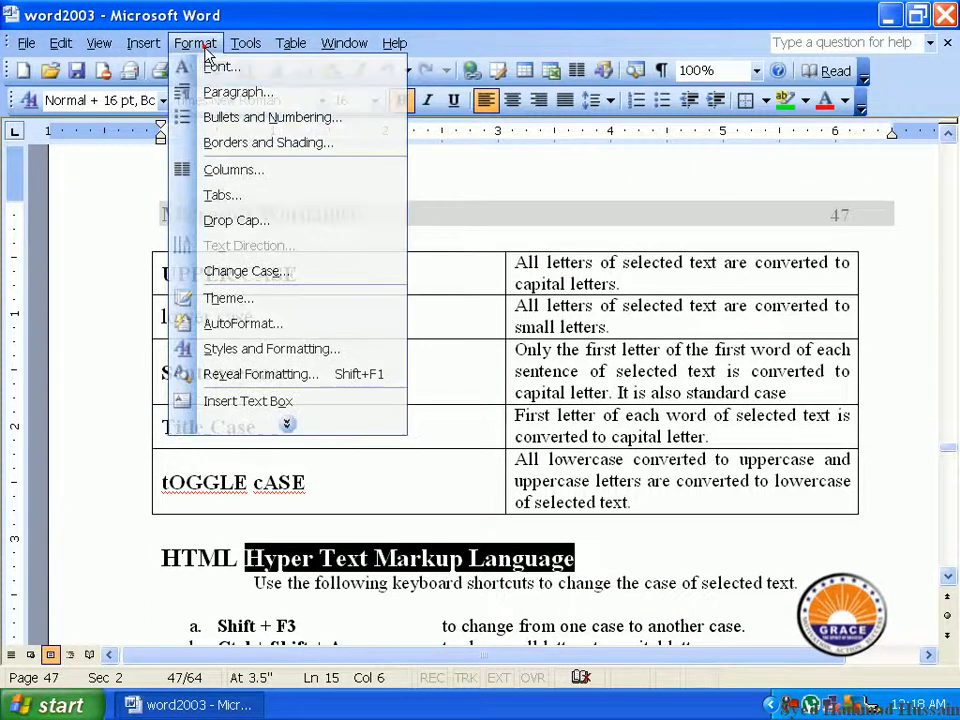
pyautogui.click(262, 272)
pyautogui.click(392, 372)
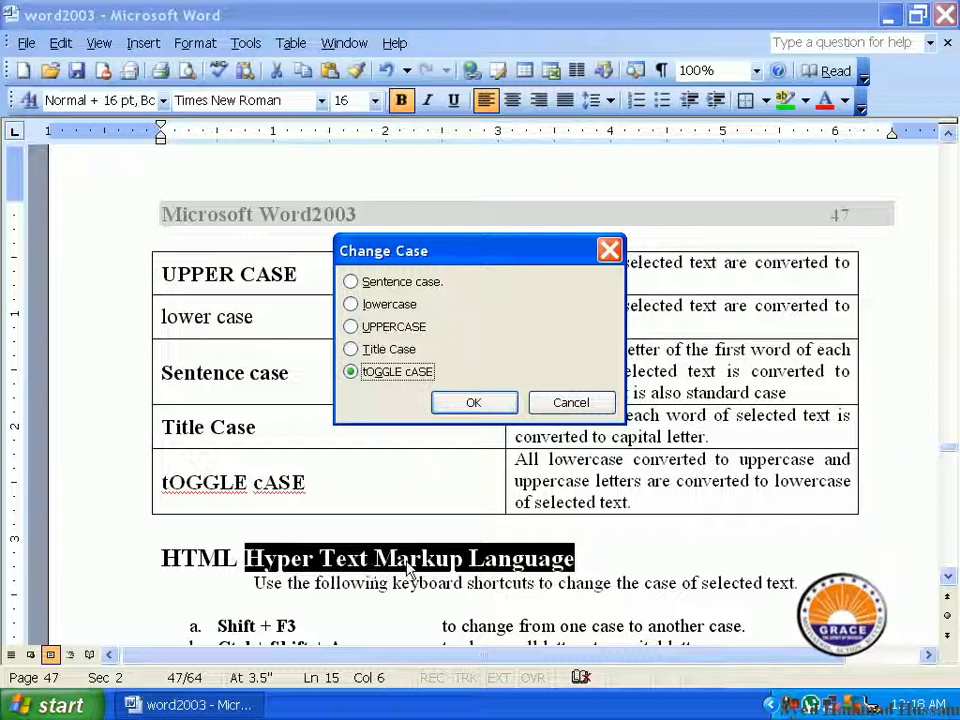
pyautogui.click(474, 401)
pyautogui.click(257, 559)
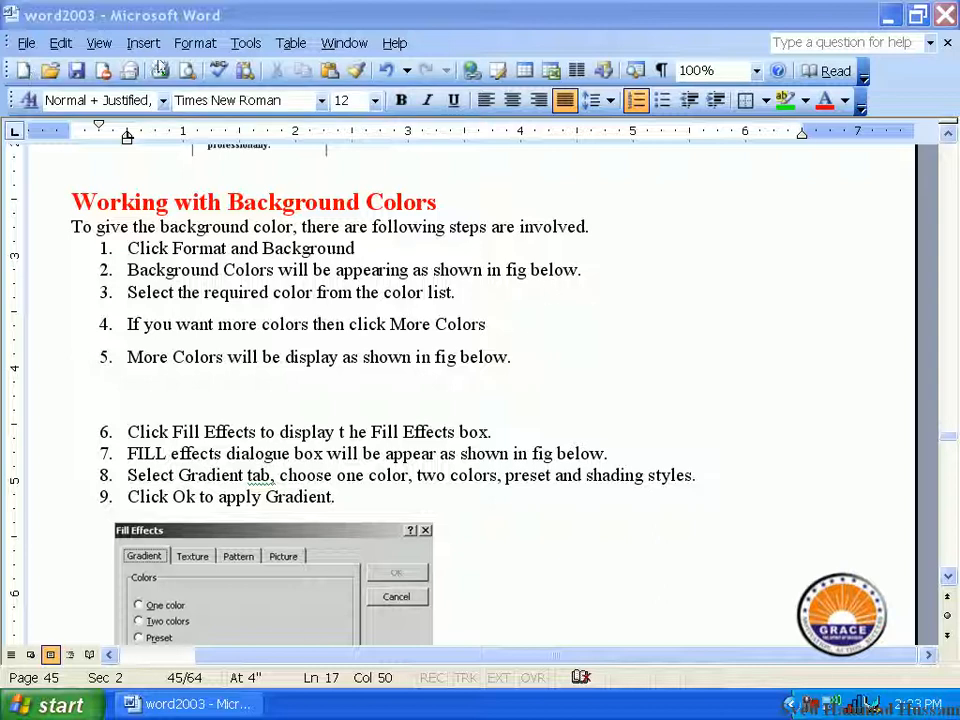
# Step: Apply a lime green background color to the document and review the pages around "Working with Background Colors"
pyautogui.click(191, 50)
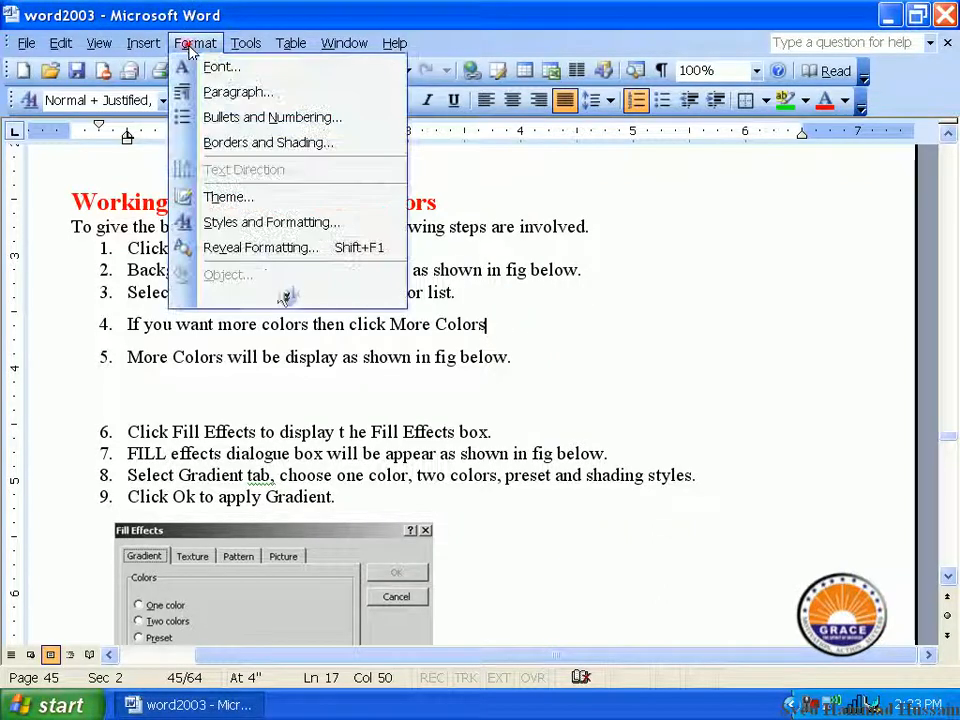
pyautogui.click(281, 299)
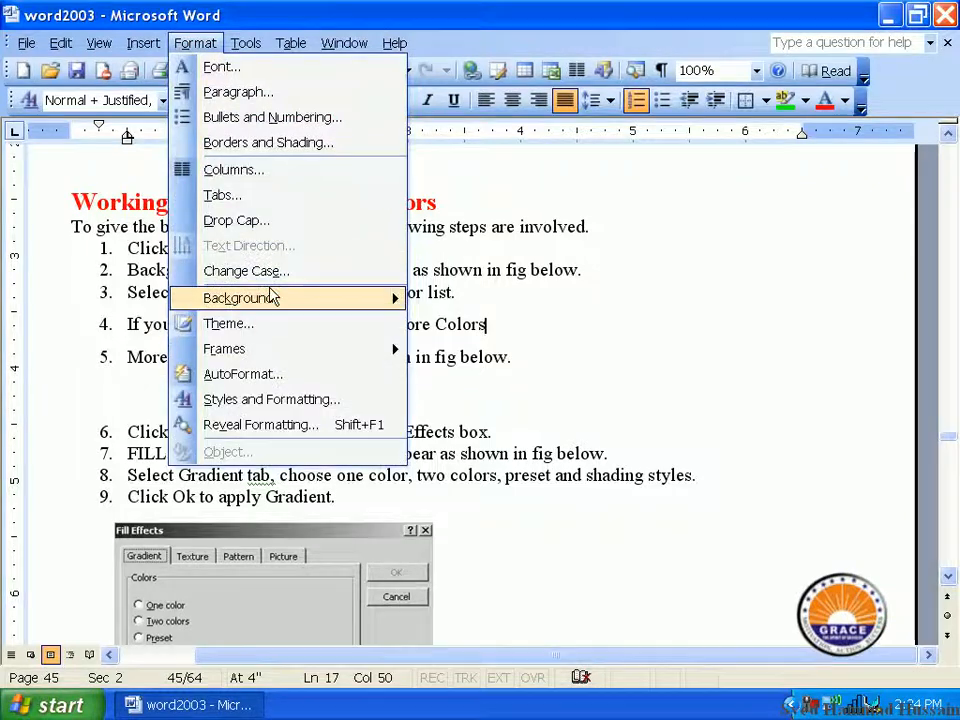
pyautogui.moveTo(272, 297)
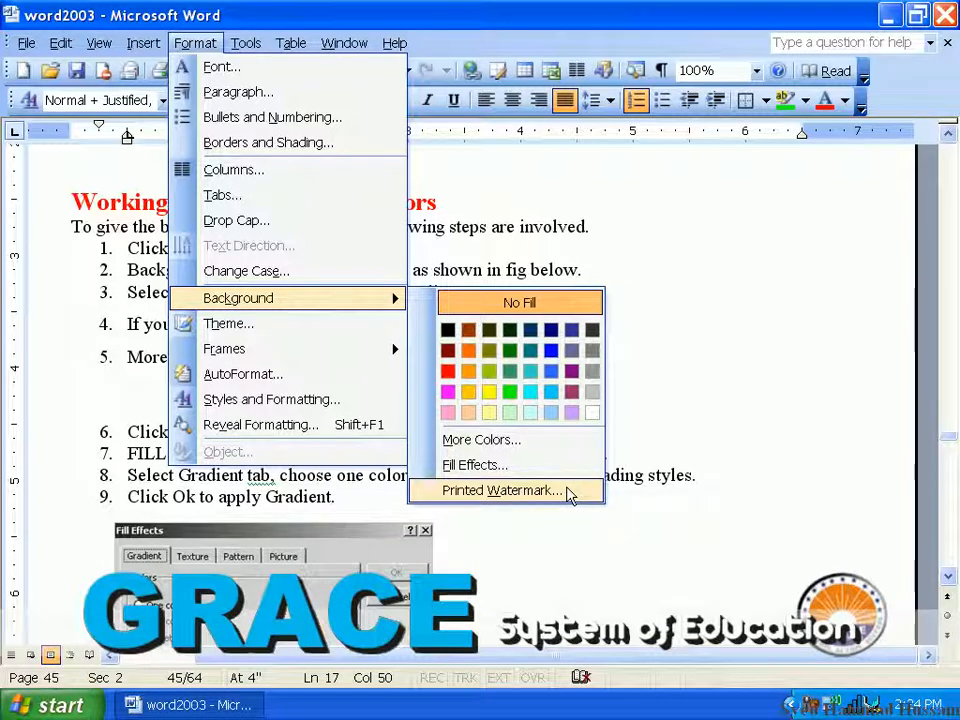
pyautogui.click(488, 371)
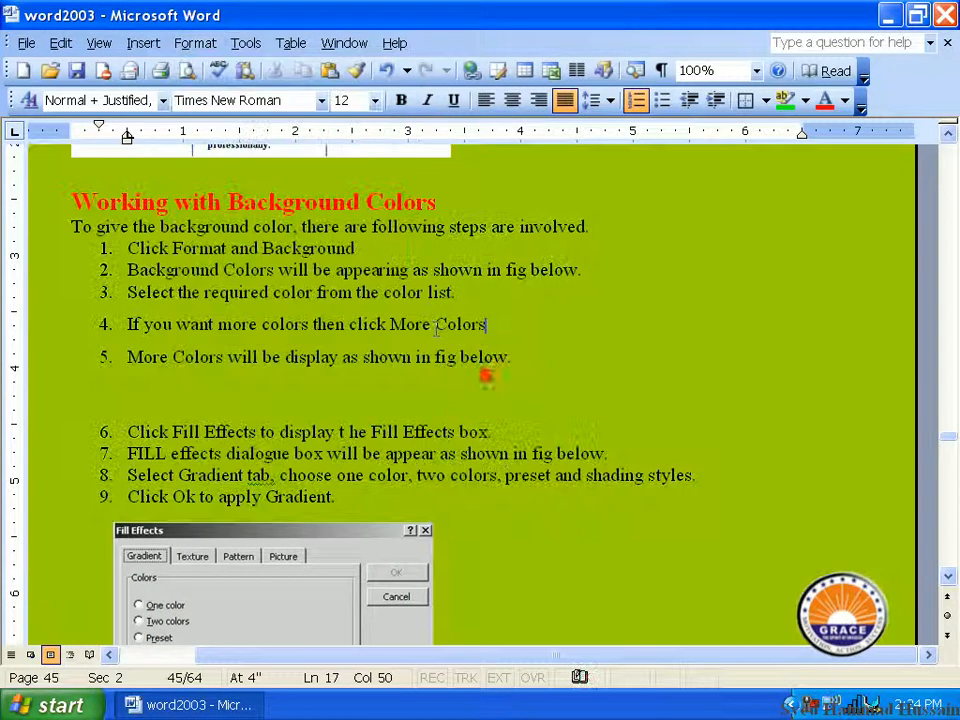
pyautogui.scroll(6, 430, 338)
pyautogui.scroll(6, 435, 338)
pyautogui.scroll(-13, 430, 336)
pyautogui.scroll(-1, 433, 326)
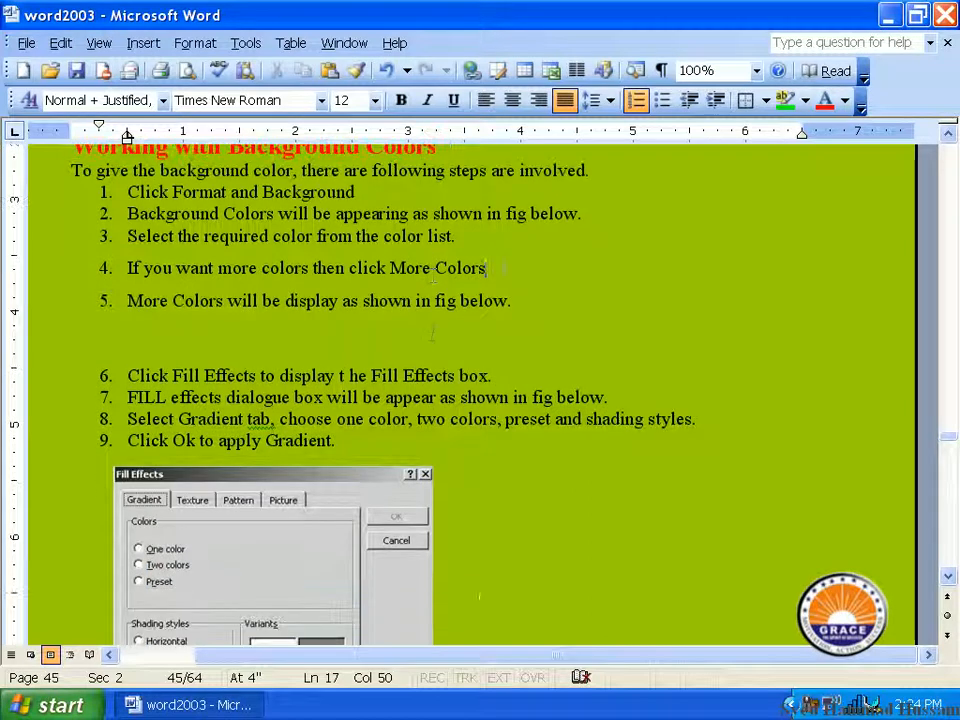
pyautogui.scroll(1, 433, 334)
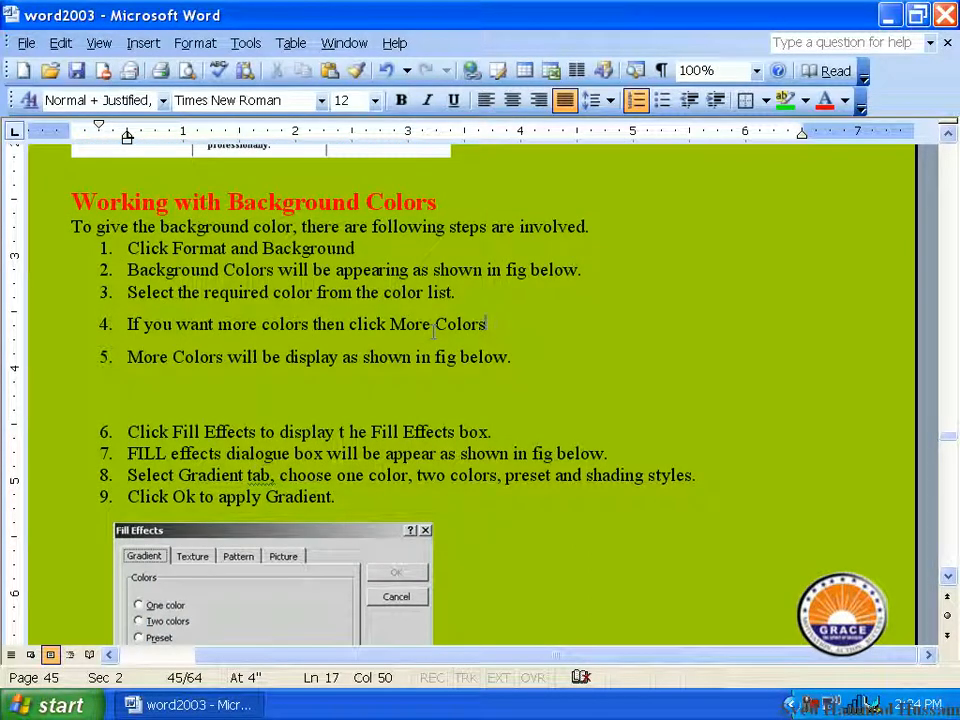
pyautogui.click(205, 43)
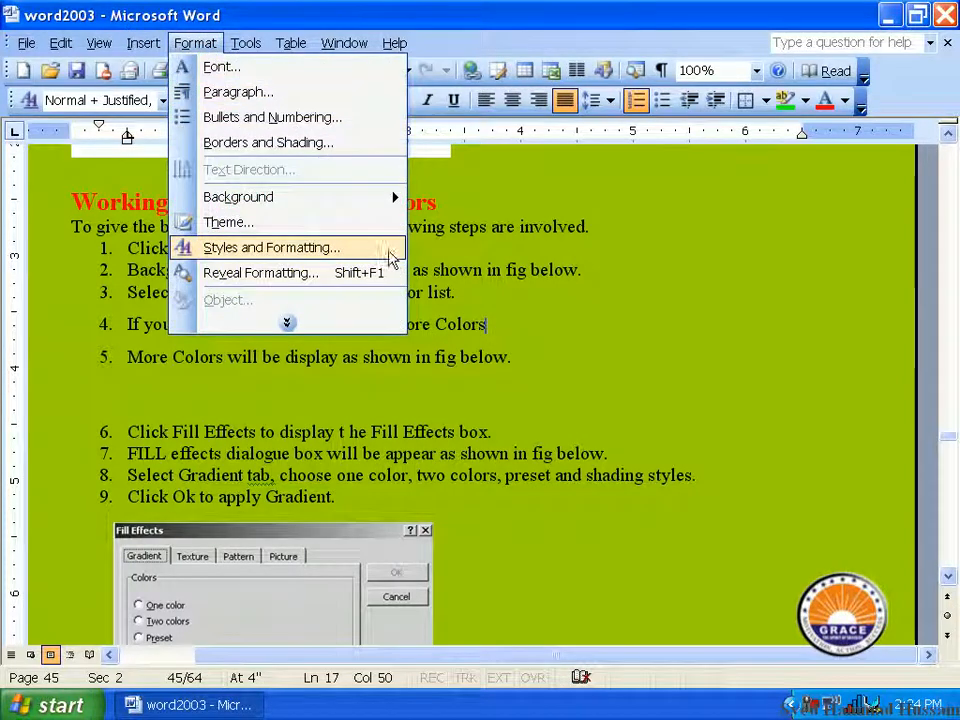
pyautogui.moveTo(388, 200)
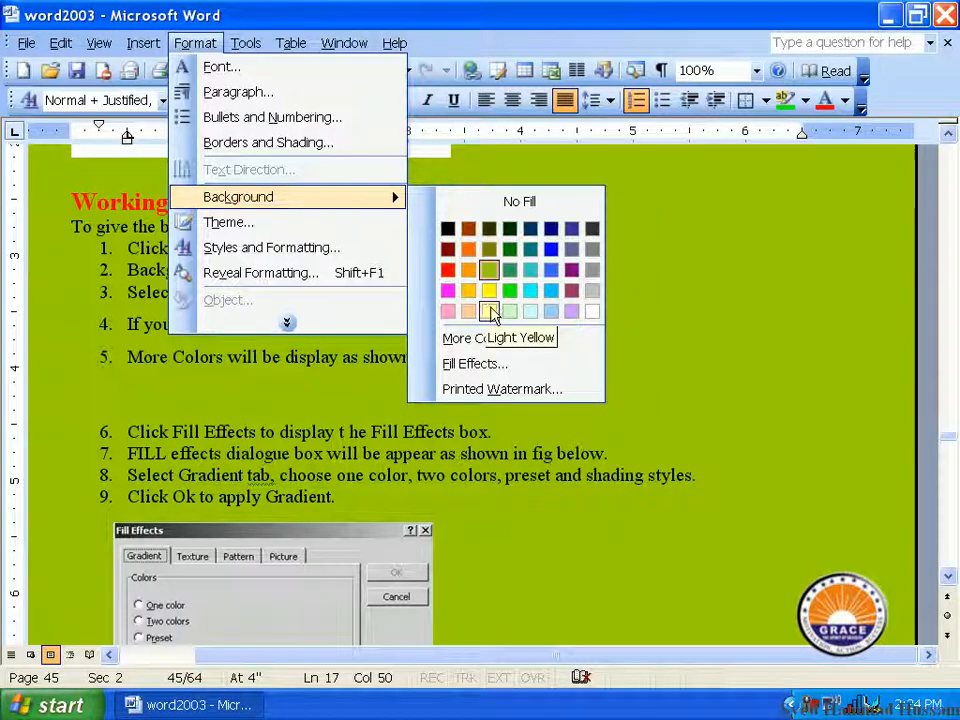
pyautogui.click(675, 321)
# Step: Check in print preview whether the background color prints, magnifying page 45 to 100%, and leave the preview
pyautogui.click(26, 43)
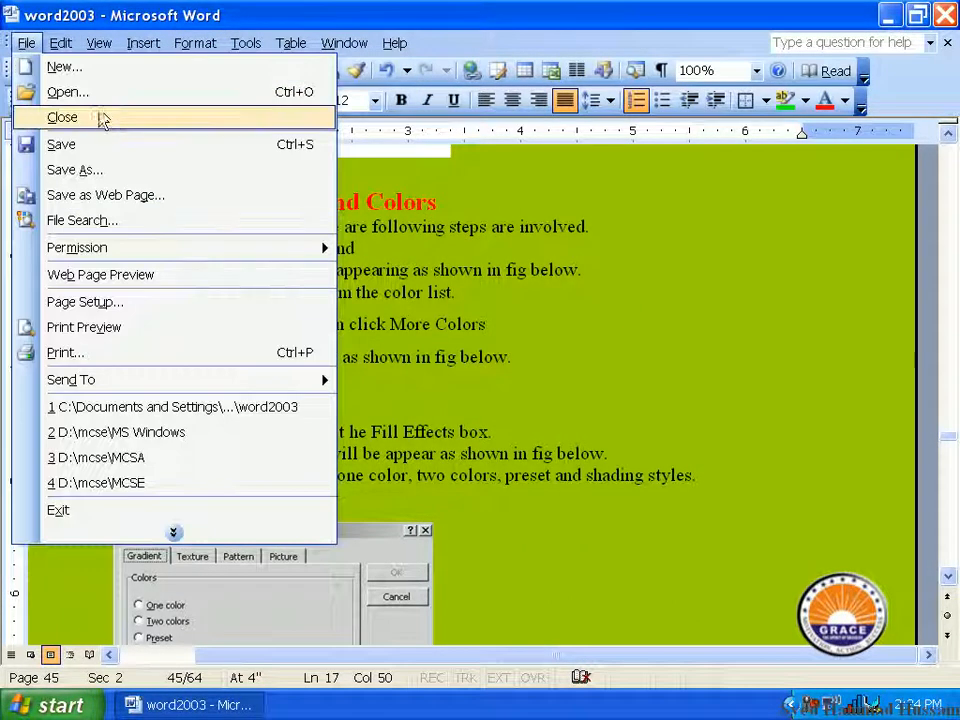
pyautogui.click(193, 327)
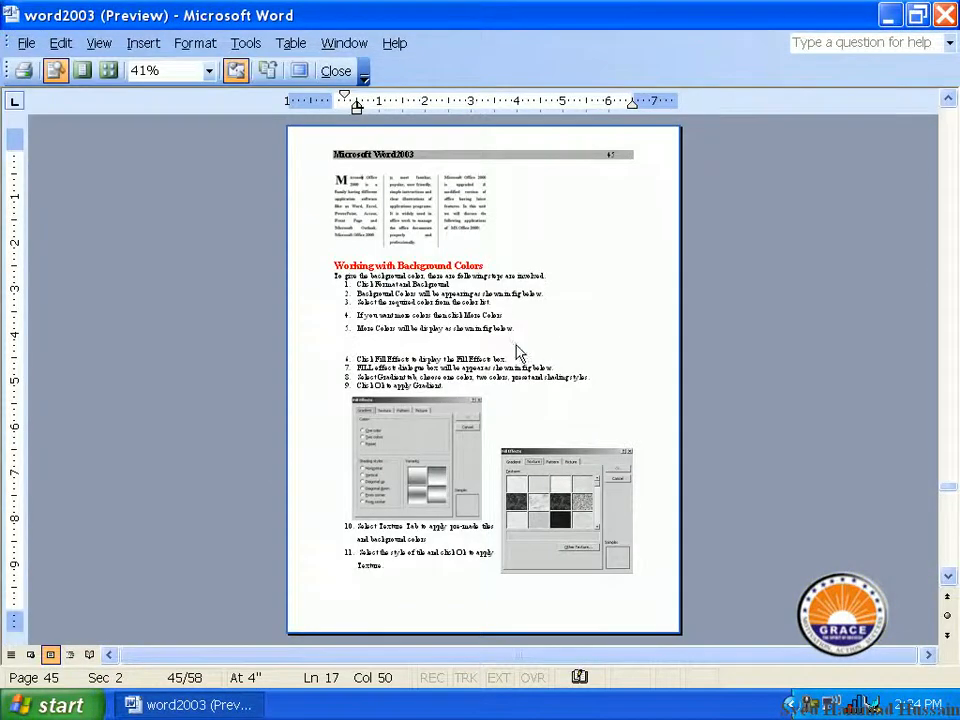
pyautogui.click(421, 270)
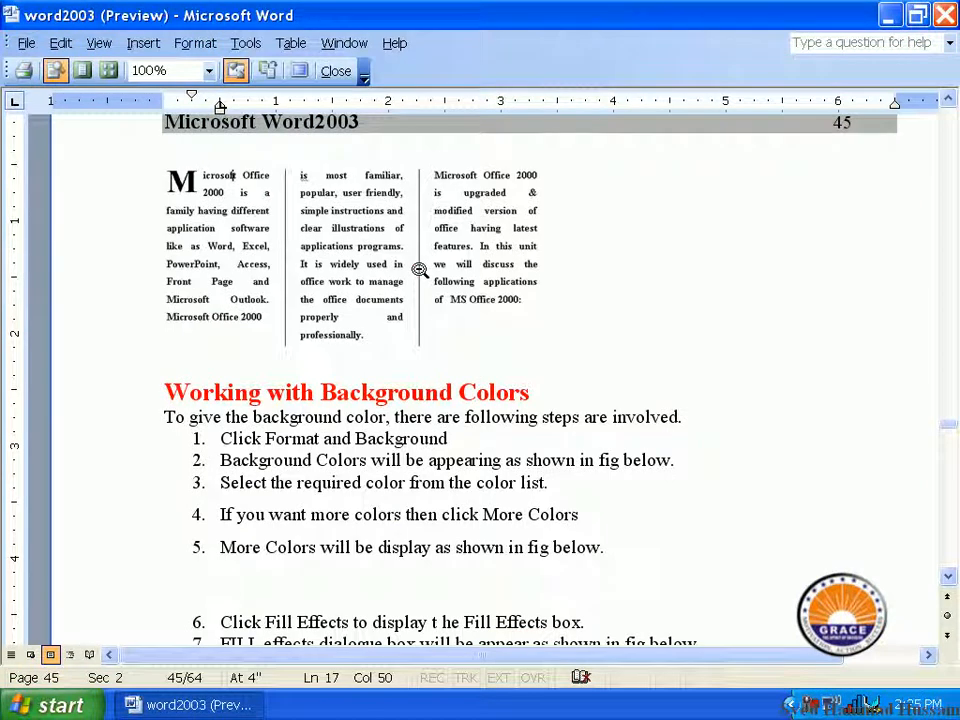
pyautogui.press('Escape')
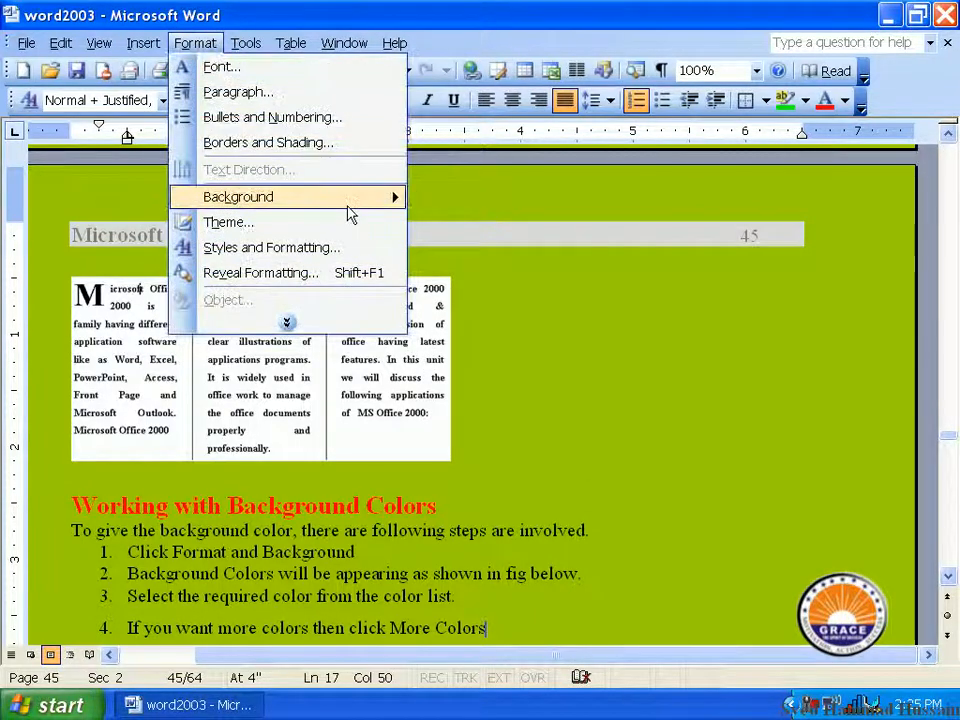
# Step: Remove the background color from the document by setting it to No Fill
pyautogui.click(347, 201)
pyautogui.click(478, 208)
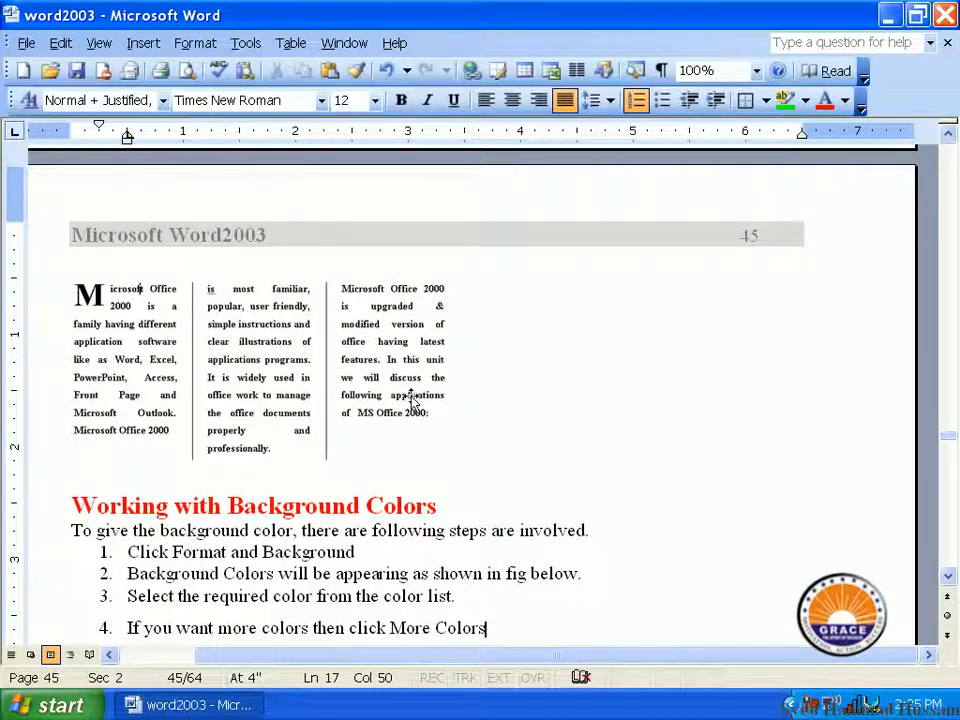
pyautogui.scroll(-5, 363, 481)
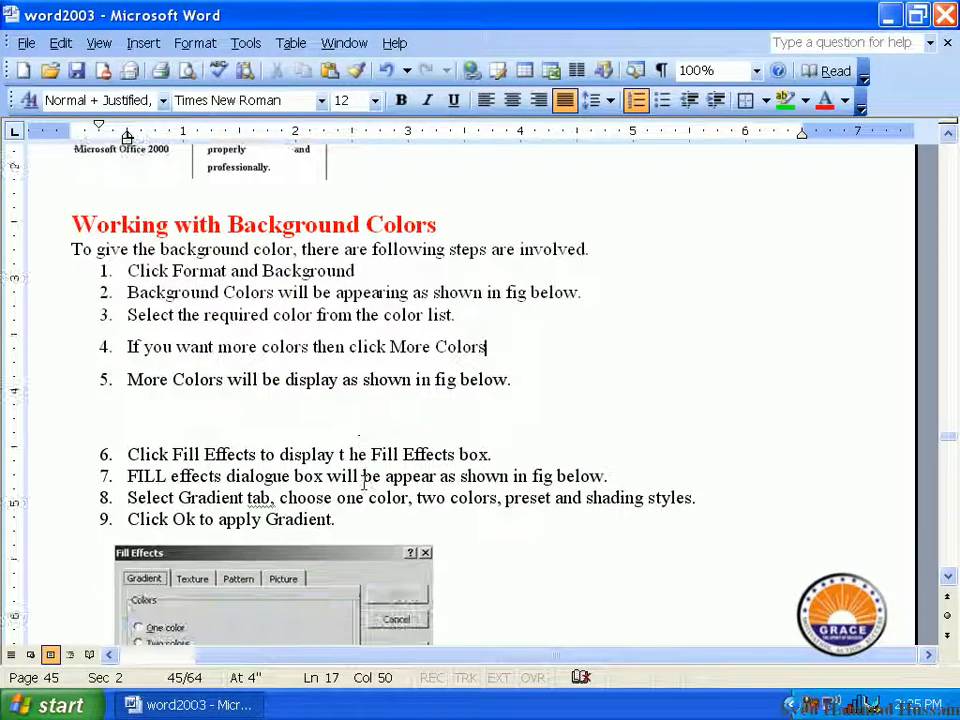
pyautogui.scroll(-1, 362, 480)
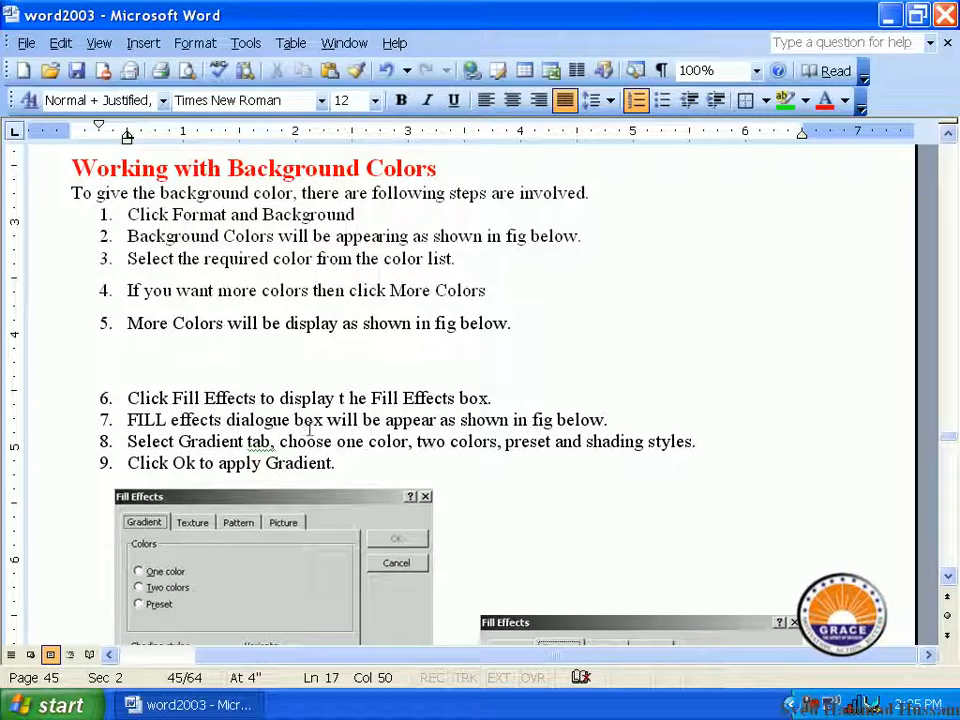
# Step: Open the additional background colors for the document and try several standard colors, ending on light red
pyautogui.click(193, 43)
pyautogui.moveTo(355, 207)
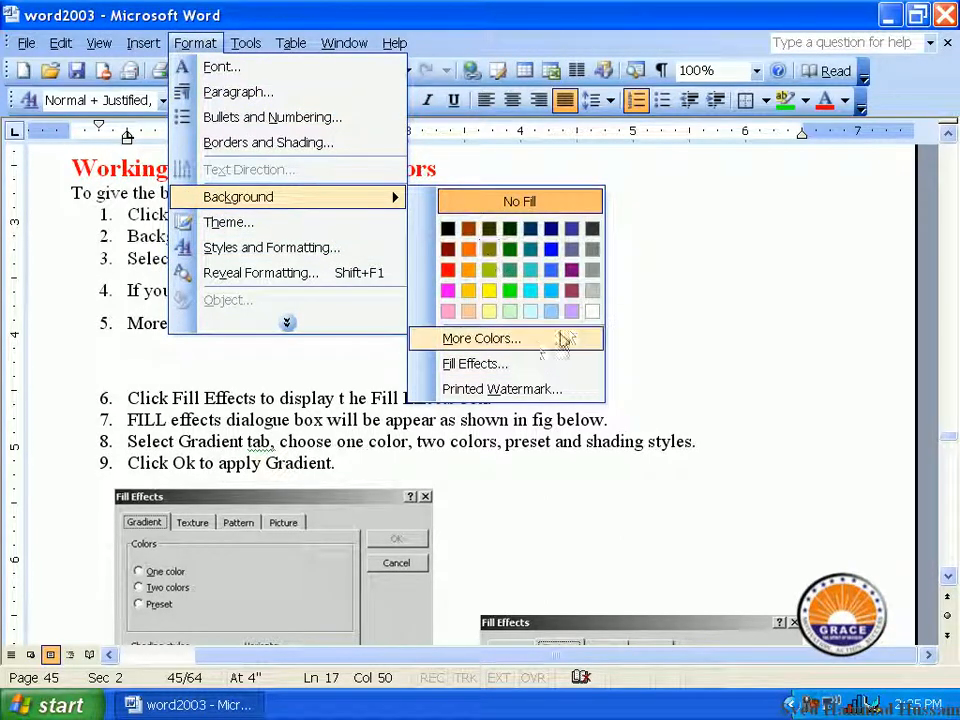
pyautogui.click(508, 340)
pyautogui.click(431, 332)
pyautogui.click(401, 343)
pyautogui.click(454, 298)
pyautogui.click(441, 345)
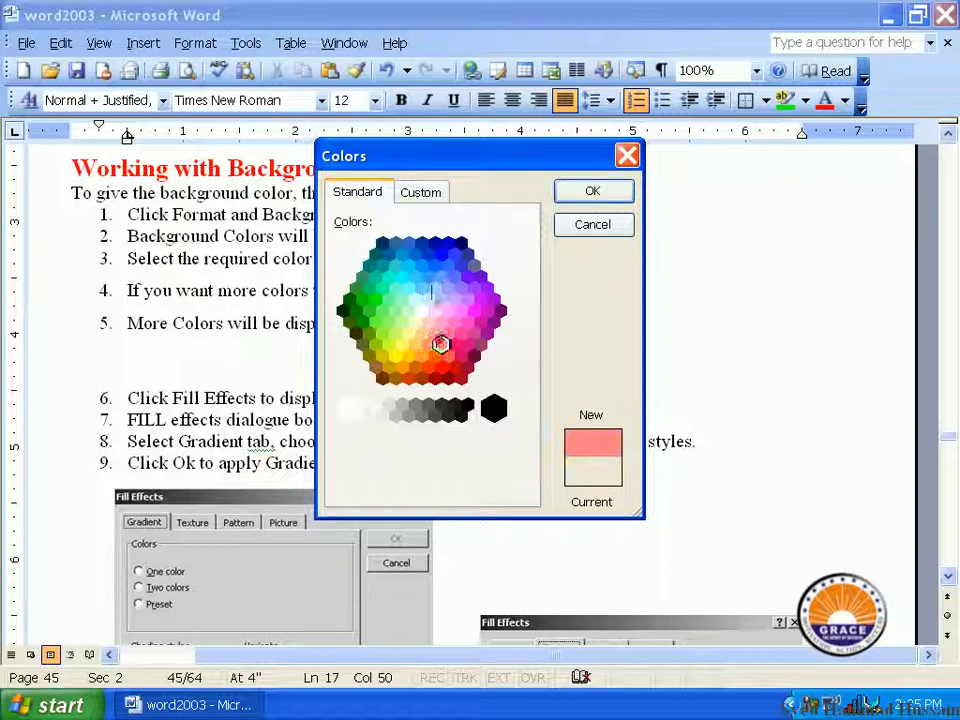
# Step: Choose a custom lavender background color with RGB values 182, 175, 211 and apply it to the document
pyautogui.click(421, 192)
pyautogui.click(397, 285)
pyautogui.click(397, 260)
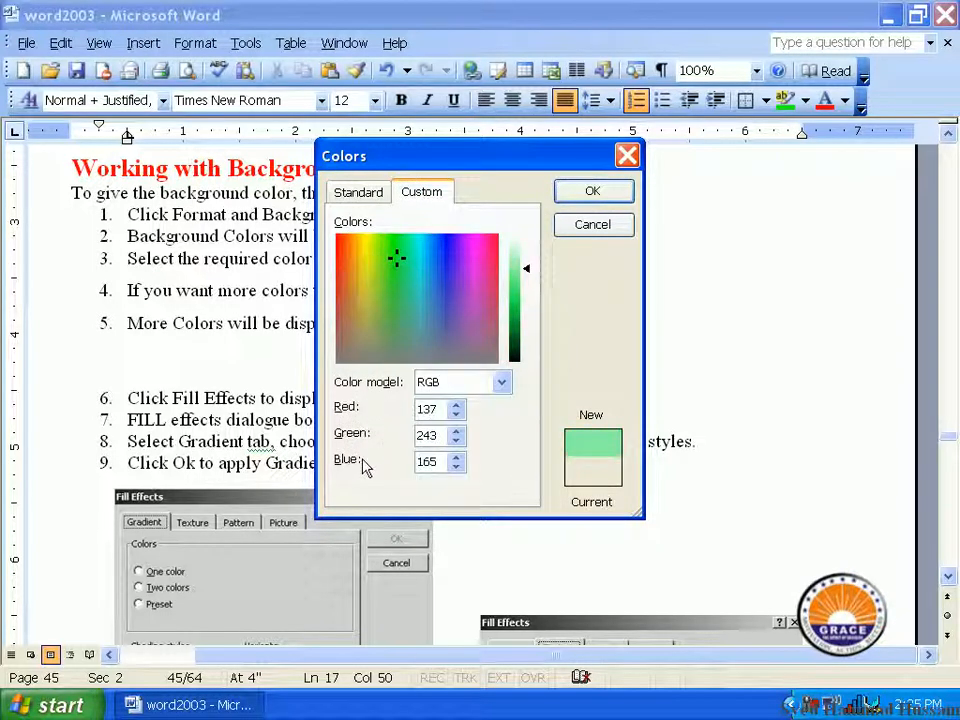
pyautogui.click(456, 413)
pyautogui.click(456, 409)
pyautogui.click(456, 409)
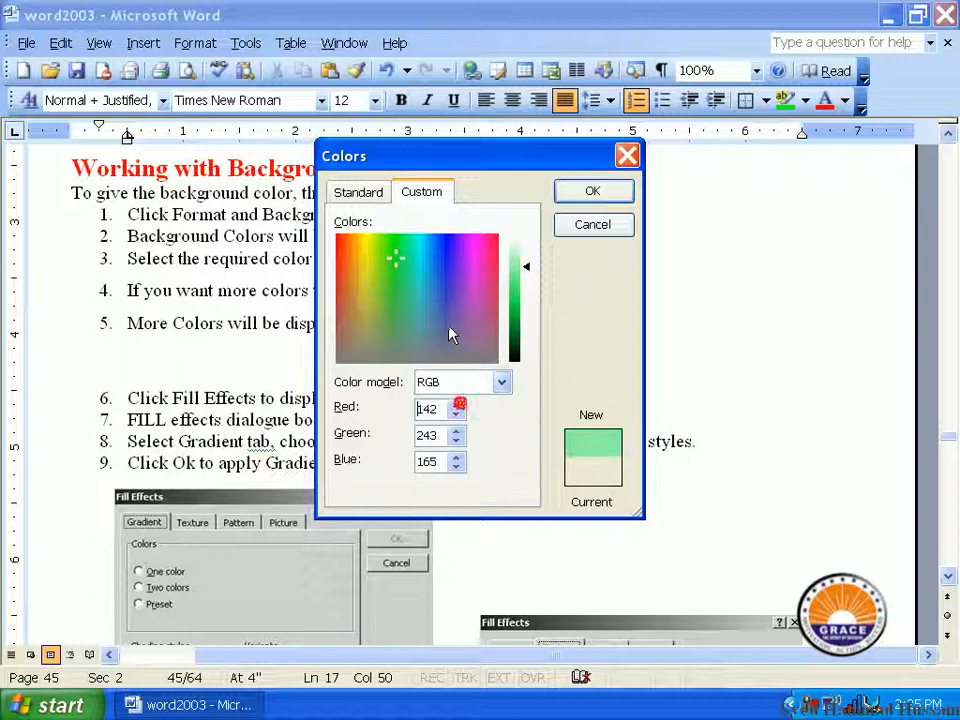
pyautogui.click(448, 324)
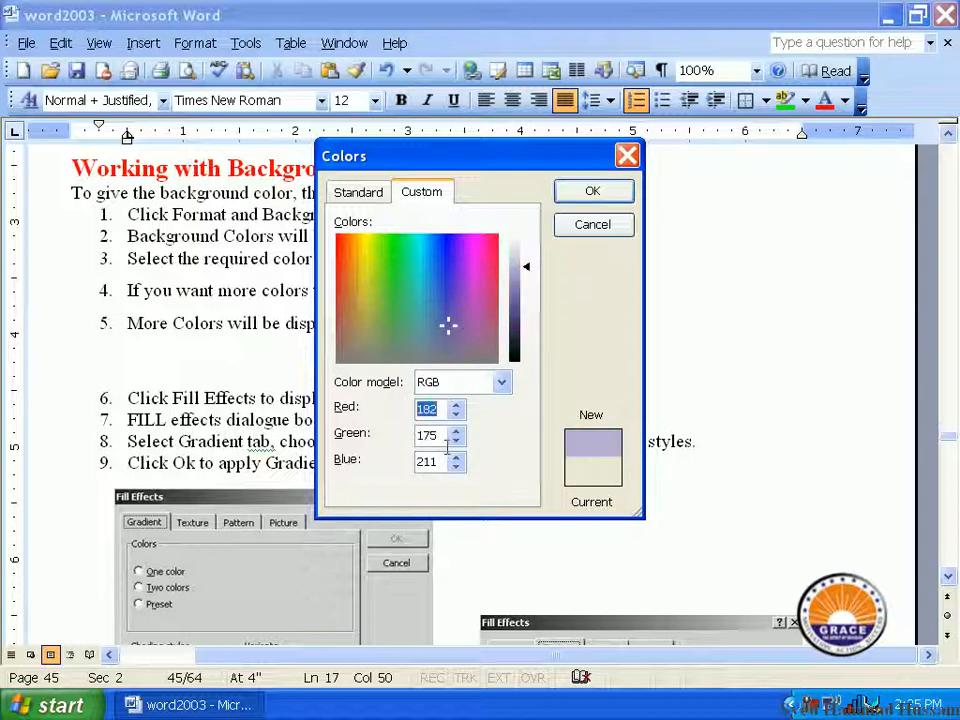
pyautogui.click(574, 200)
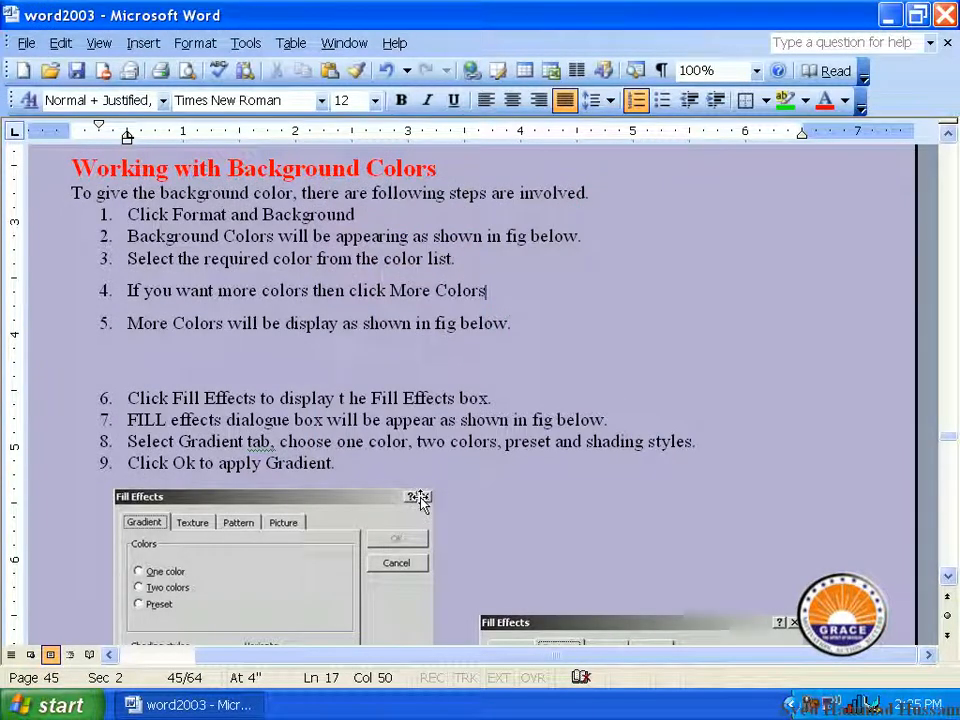
# Step: Open the background fill effects and look through the texture, pattern and picture options
pyautogui.click(195, 42)
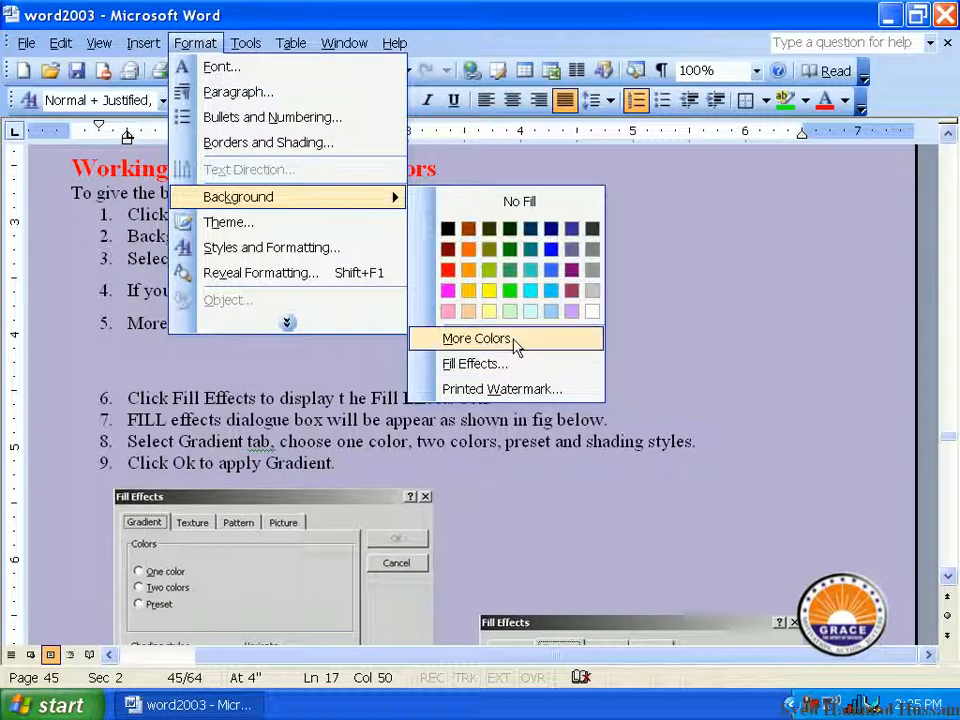
pyautogui.click(522, 366)
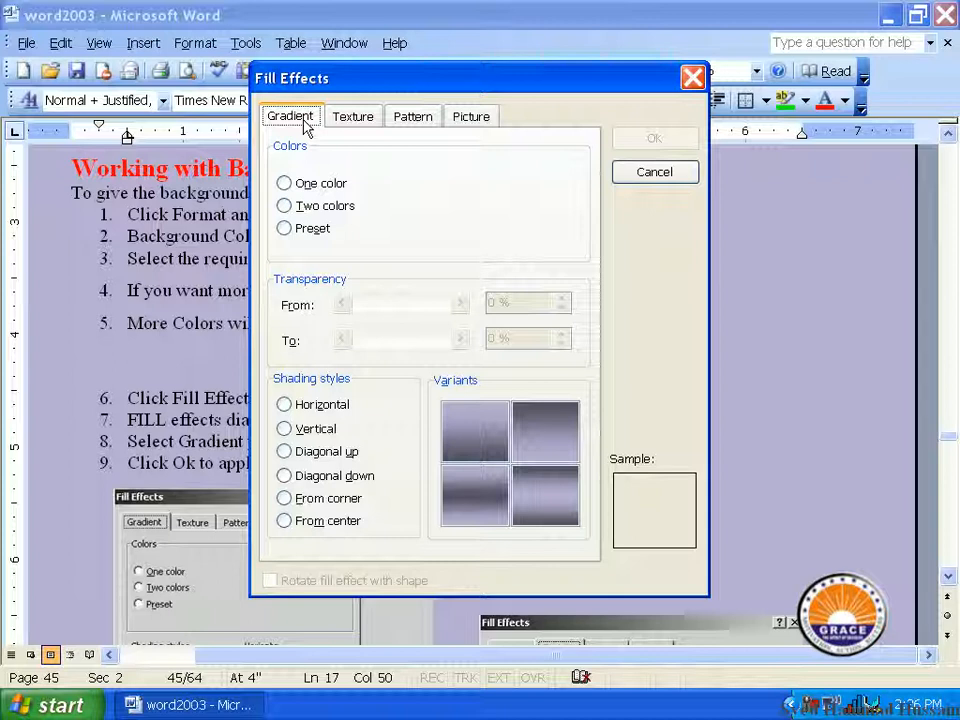
pyautogui.click(370, 119)
pyautogui.click(421, 120)
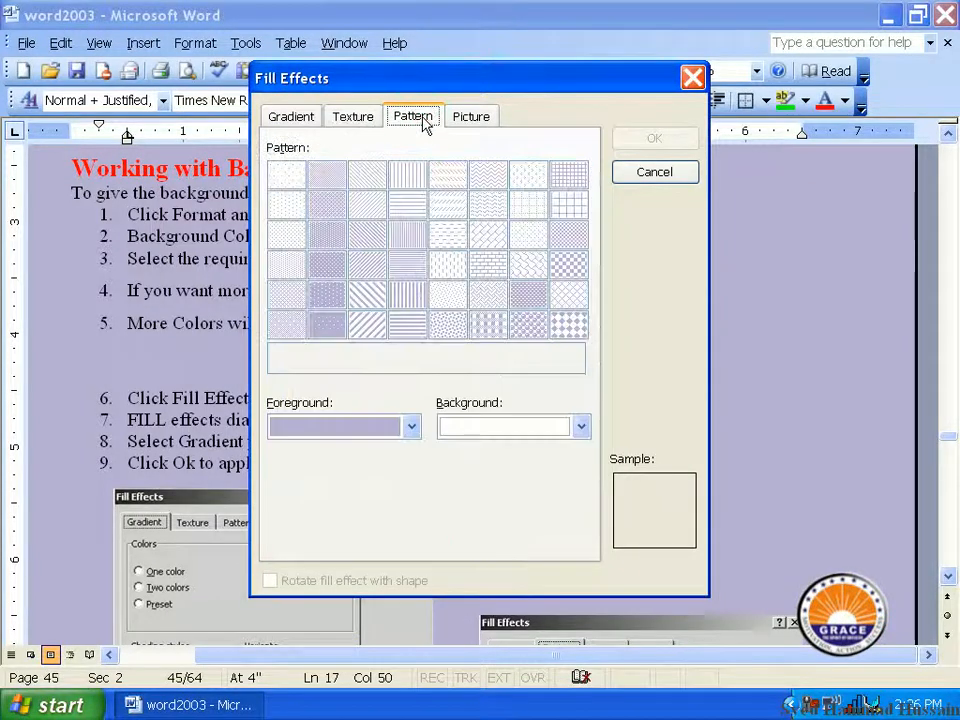
pyautogui.click(462, 122)
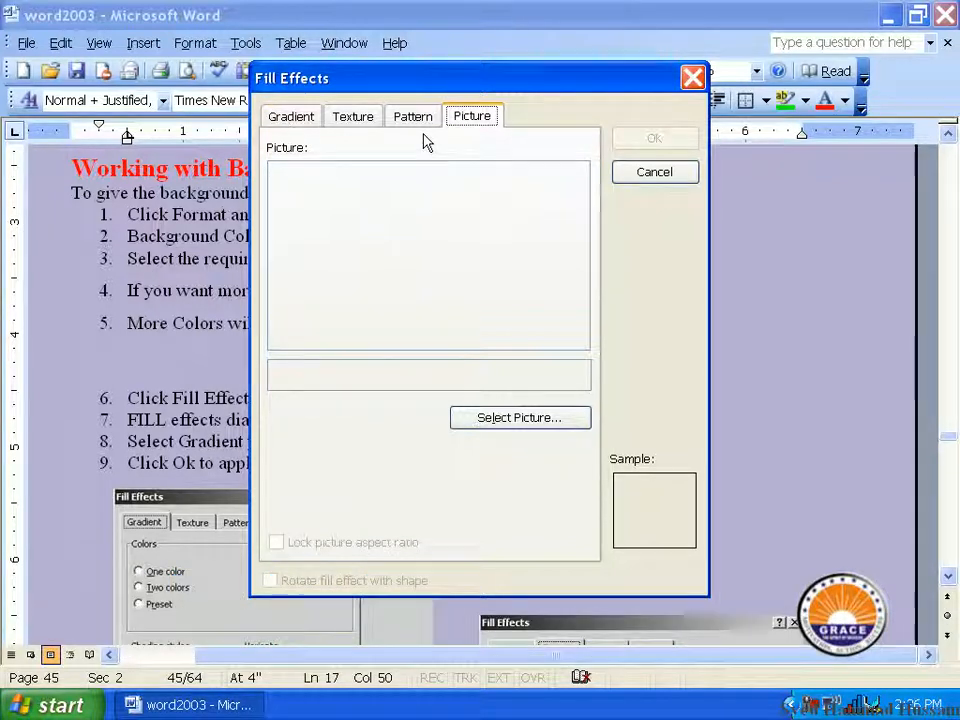
# Step: Apply a one-color horizontal gradient background, comparing the variants and choosing the one running from light down to dark
pyautogui.click(294, 119)
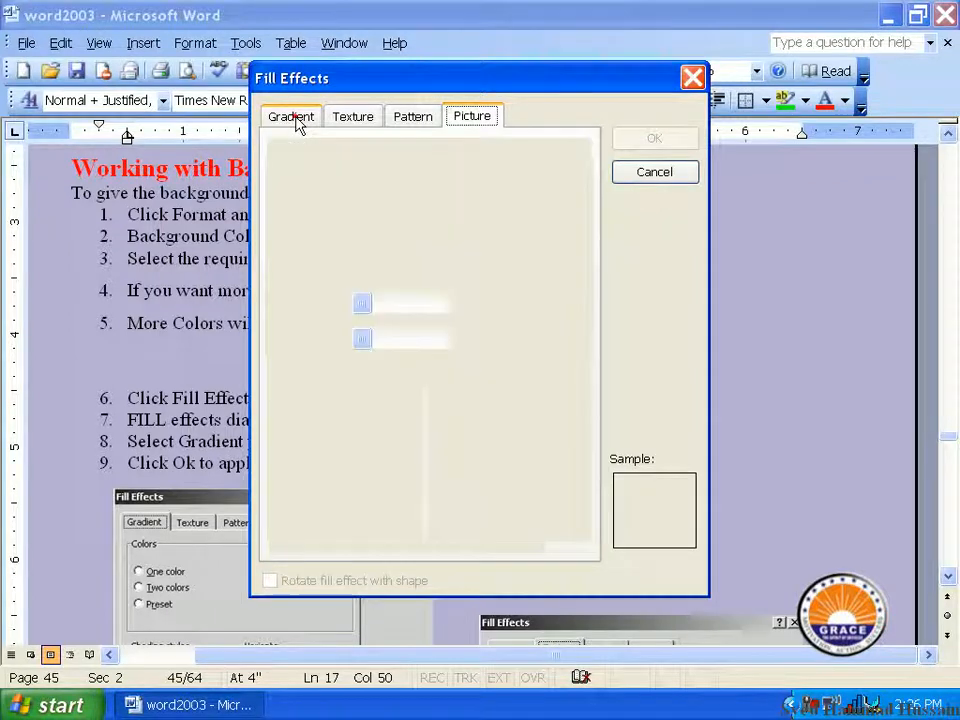
pyautogui.click(310, 187)
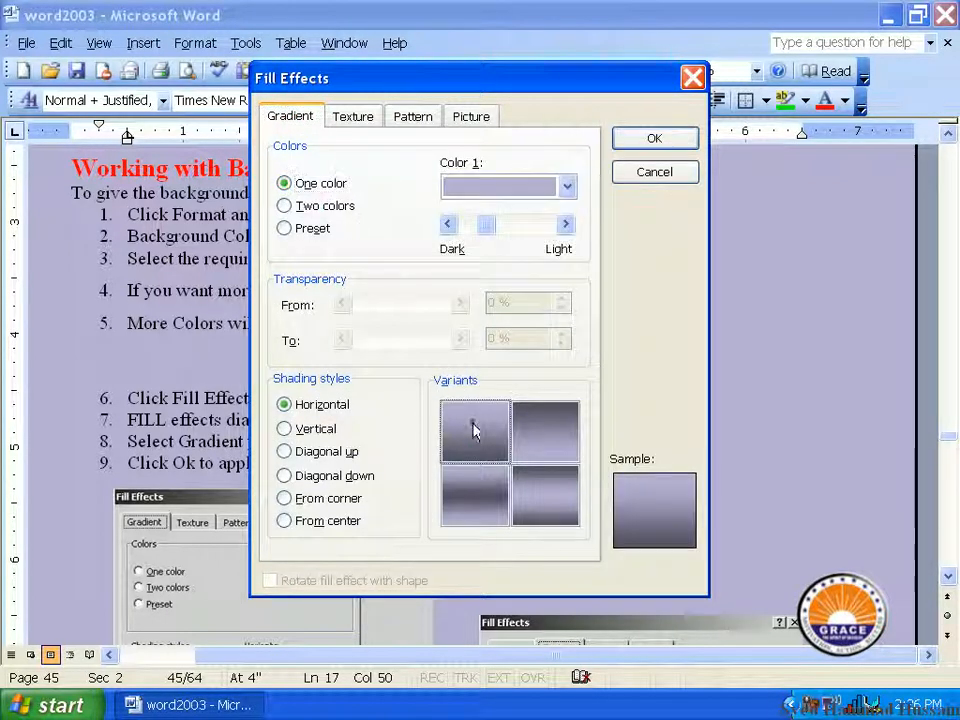
pyautogui.click(477, 497)
pyautogui.click(465, 422)
pyautogui.click(528, 430)
pyautogui.click(530, 486)
pyautogui.click(480, 488)
pyautogui.click(475, 418)
pyautogui.click(488, 487)
pyautogui.click(476, 435)
pyautogui.click(545, 450)
pyautogui.click(546, 498)
pyautogui.click(461, 428)
pyautogui.click(645, 140)
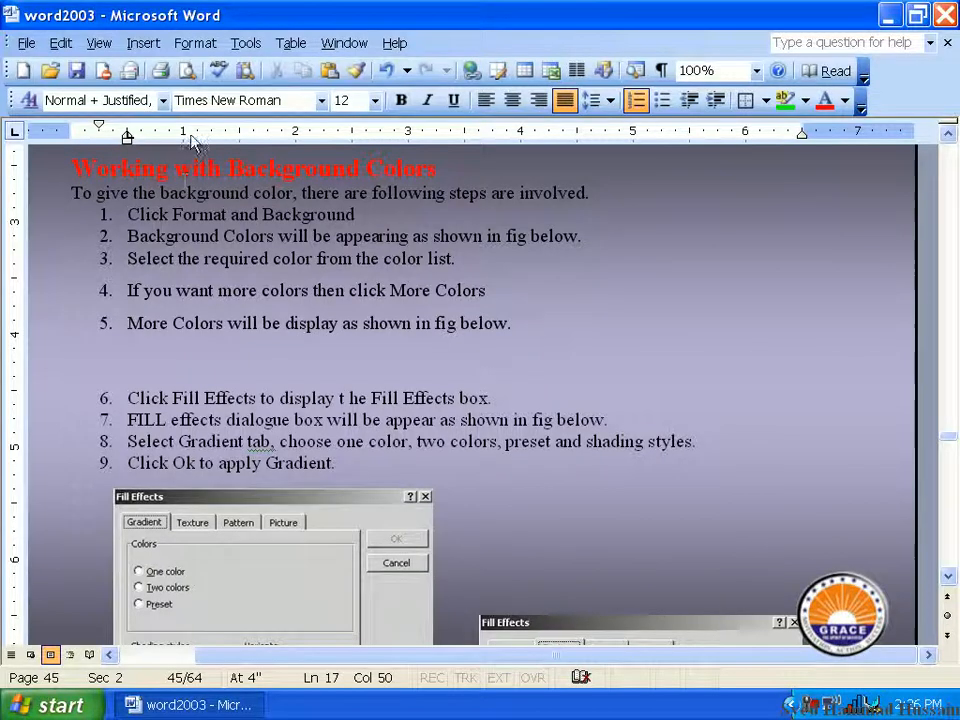
# Step: Set up a two-color background gradient with orange as Color 1 and red as Color 2
pyautogui.click(196, 43)
pyautogui.moveTo(300, 200)
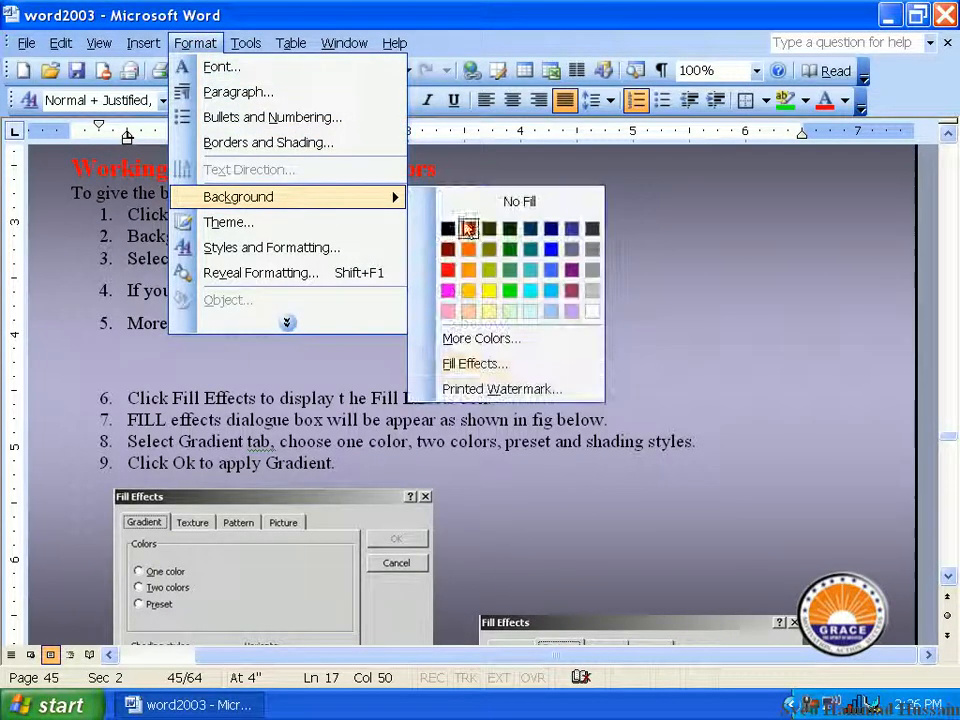
pyautogui.click(523, 366)
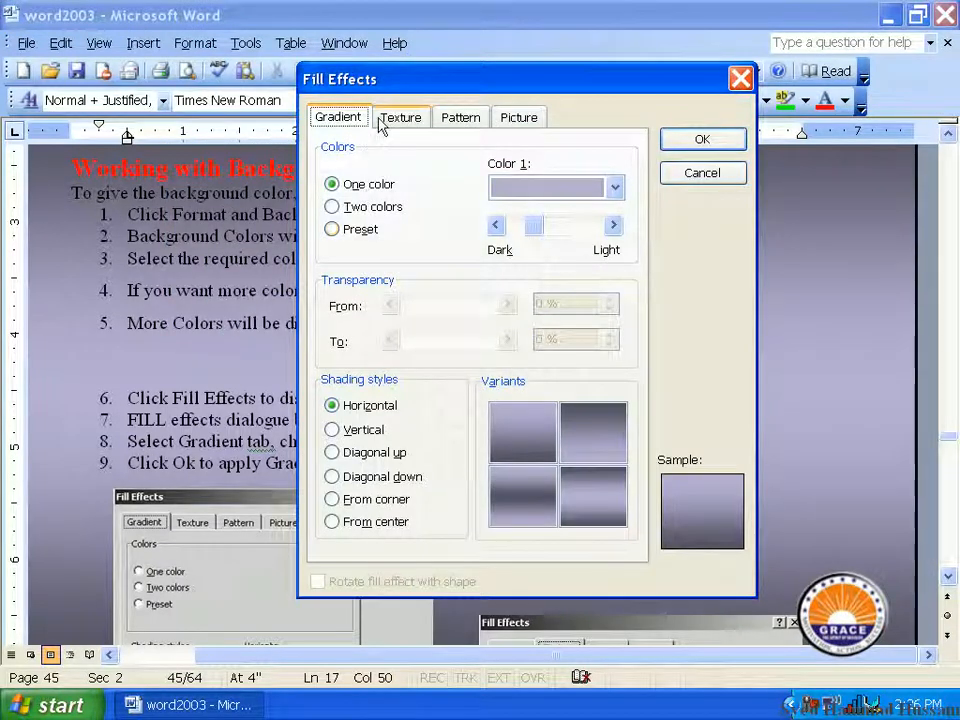
pyautogui.click(380, 206)
pyautogui.click(548, 188)
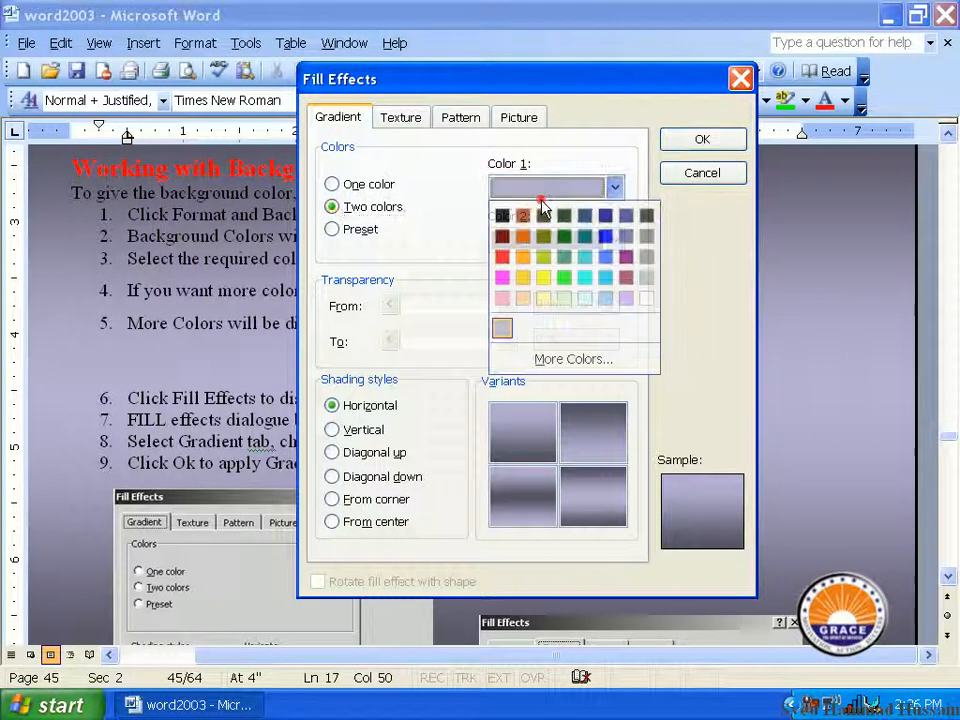
pyautogui.click(522, 257)
pyautogui.click(530, 238)
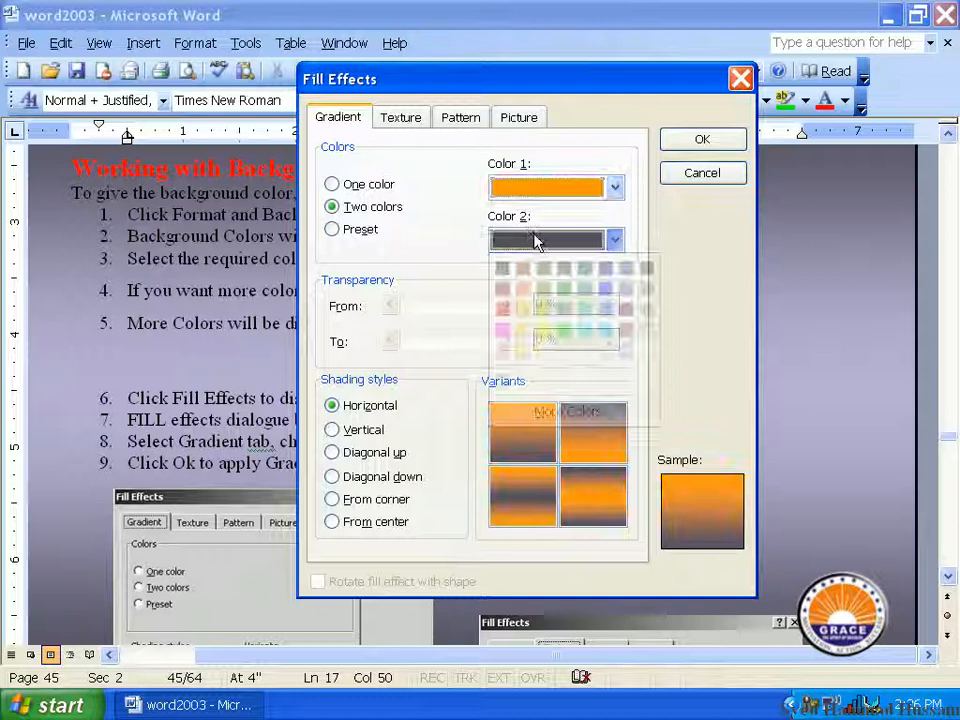
pyautogui.click(502, 309)
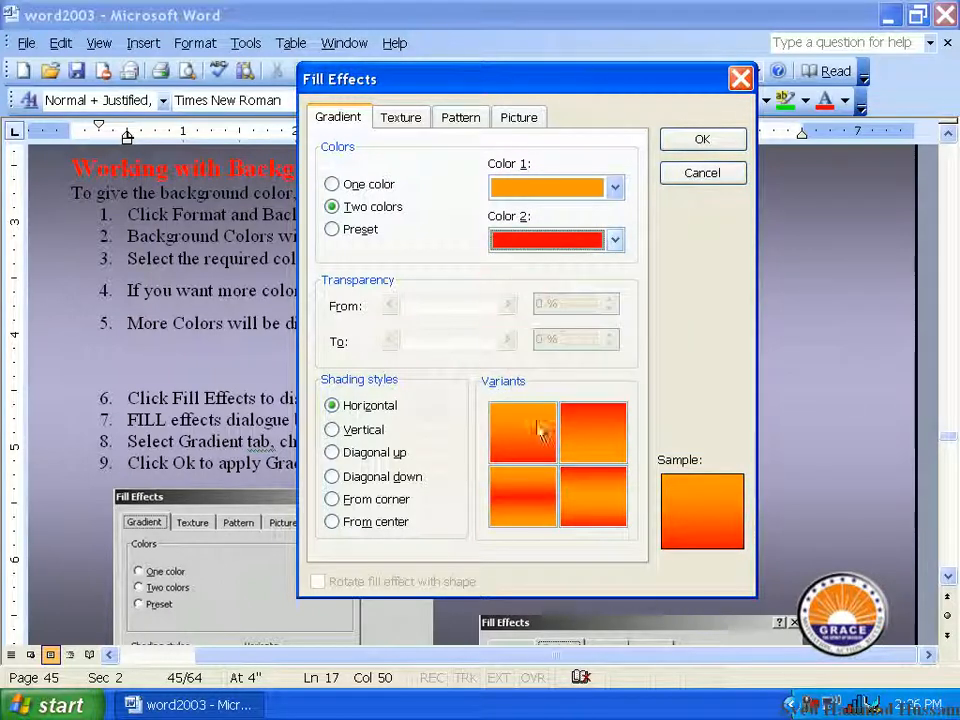
# Step: Compare the gradient's shading styles and apply the background with the From corner style
pyautogui.click(334, 429)
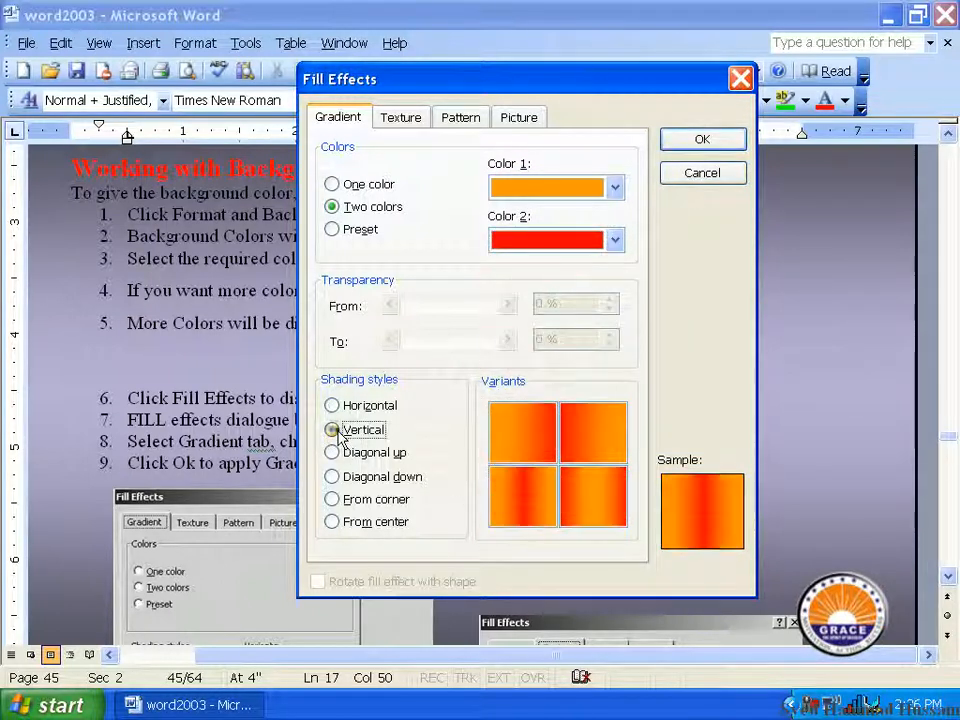
pyautogui.click(332, 452)
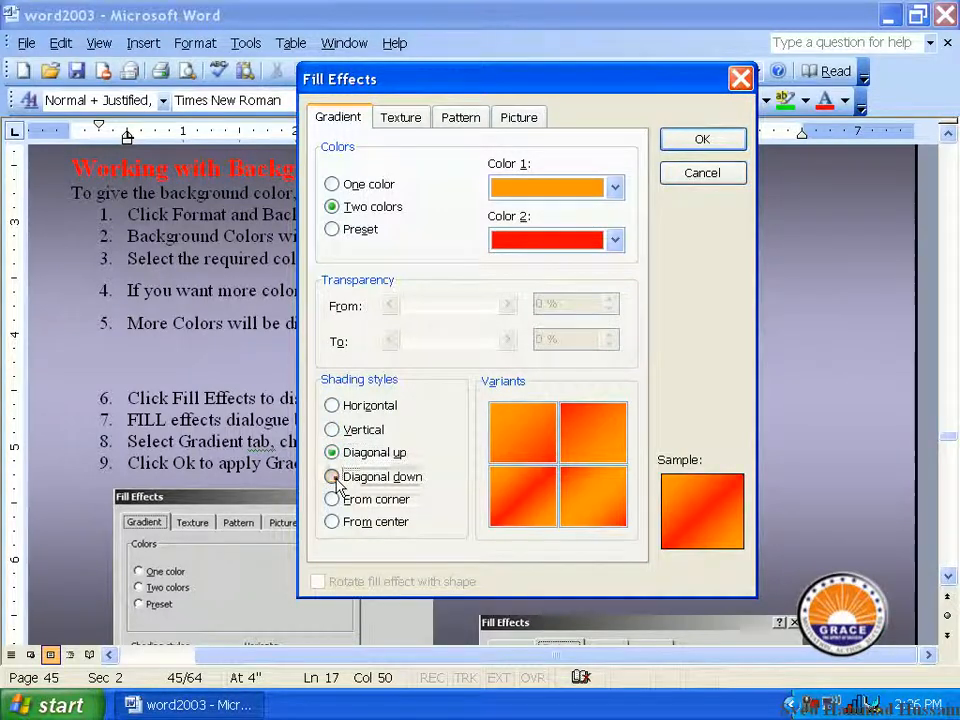
pyautogui.click(332, 477)
pyautogui.click(332, 499)
pyautogui.click(332, 521)
pyautogui.click(332, 499)
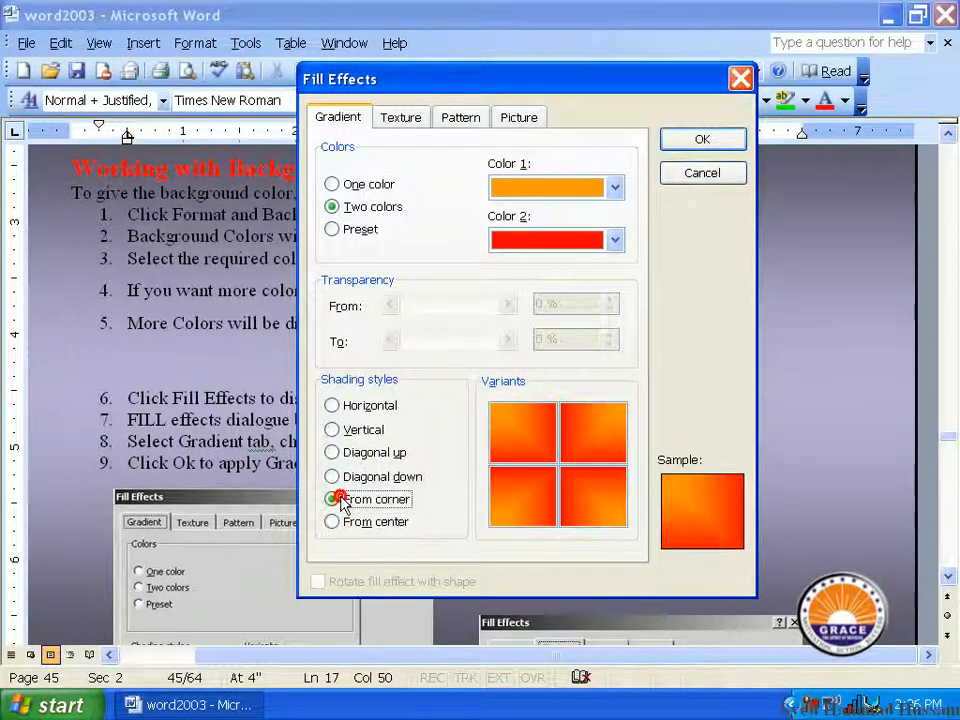
pyautogui.click(728, 143)
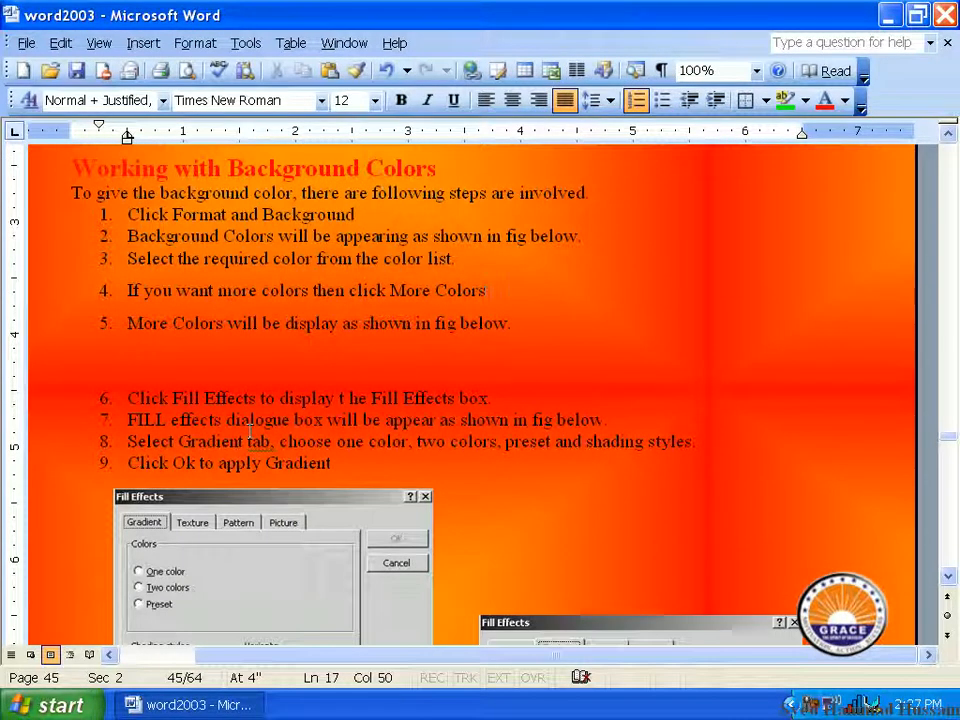
# Step: Try several background textures and apply Woven mat to the document
pyautogui.click(195, 43)
pyautogui.moveTo(355, 199)
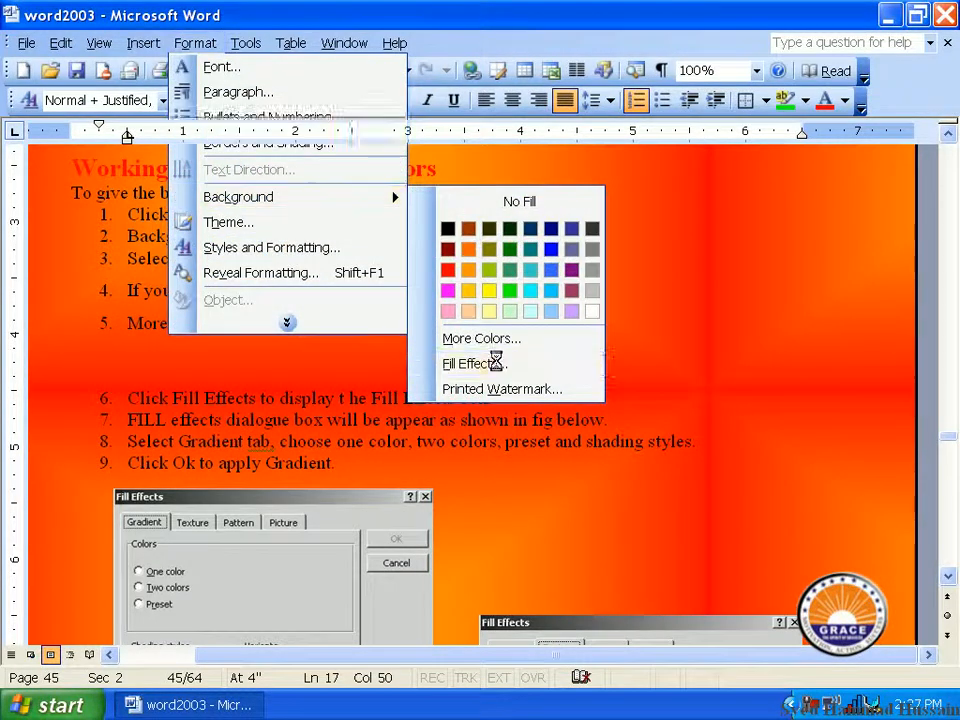
pyautogui.click(500, 363)
pyautogui.click(452, 122)
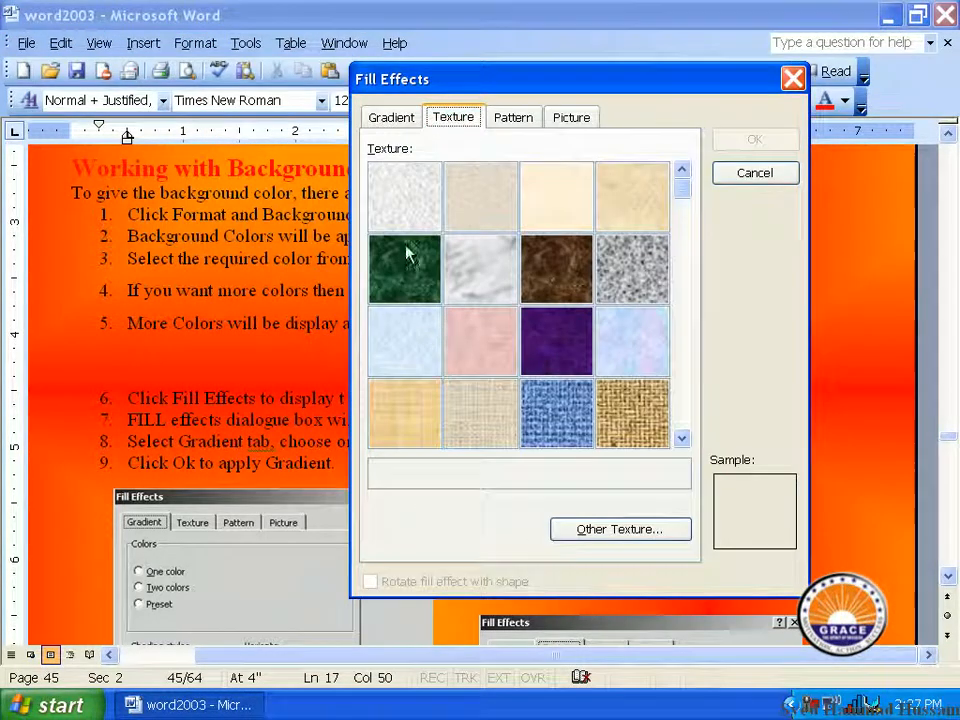
pyautogui.click(596, 289)
pyautogui.click(489, 360)
pyautogui.click(499, 394)
pyautogui.click(625, 408)
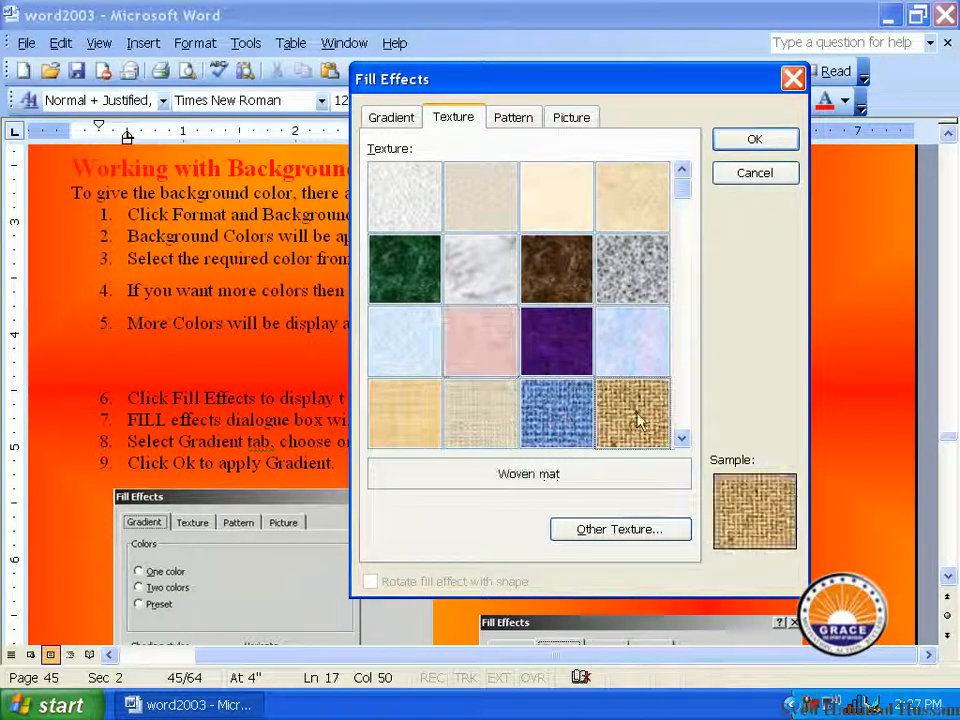
pyautogui.click(756, 150)
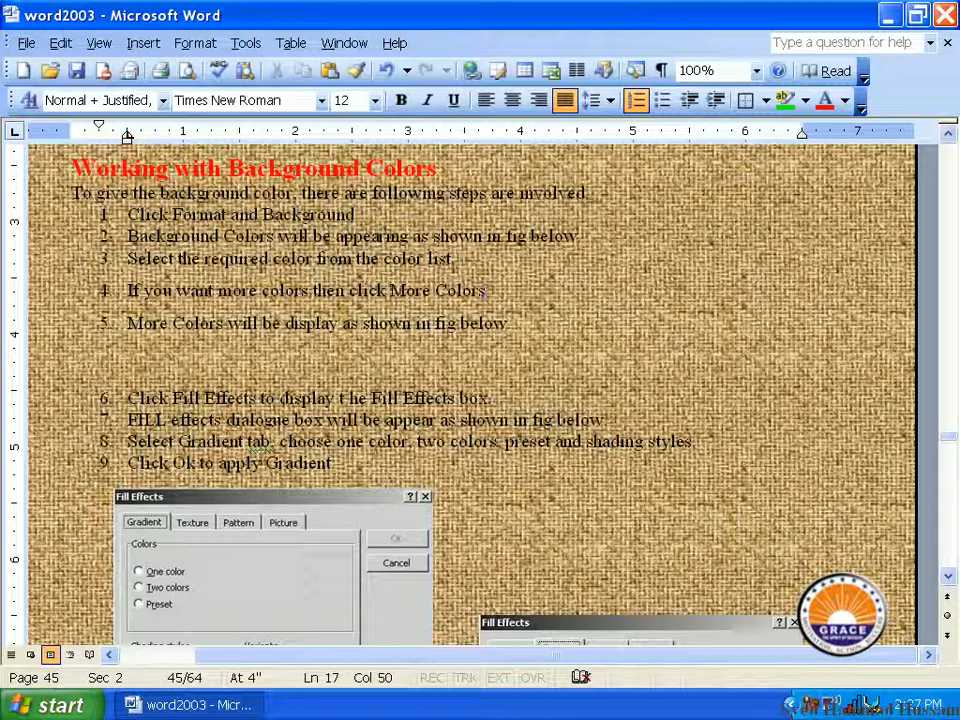
# Step: Open the background pattern fills and try several patterns, ending on Solid diamond
pyautogui.click(195, 43)
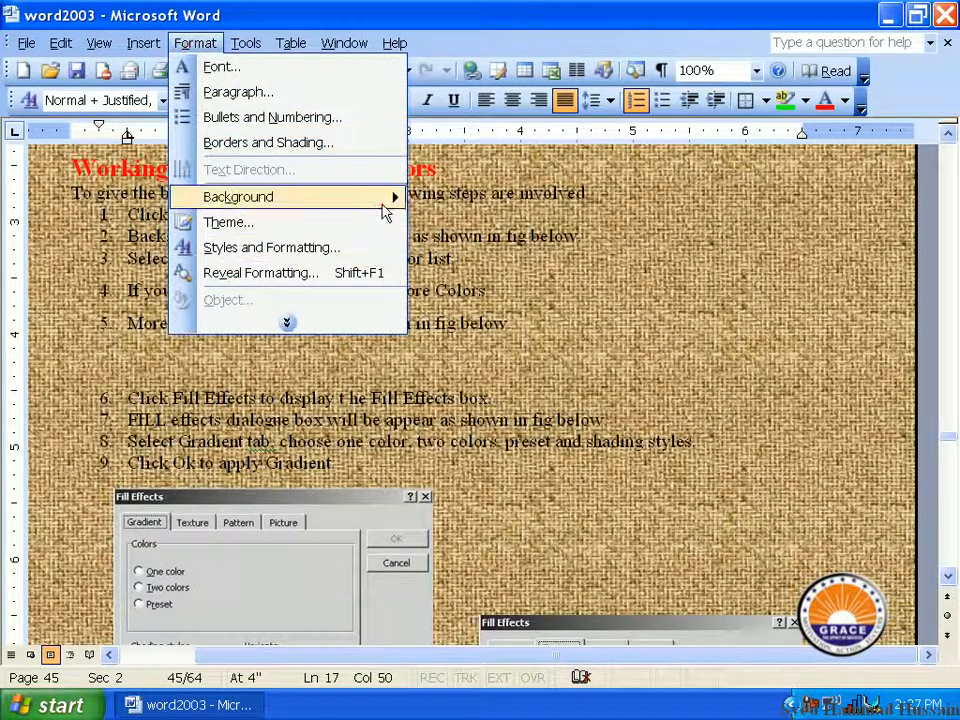
pyautogui.moveTo(383, 205)
pyautogui.click(529, 364)
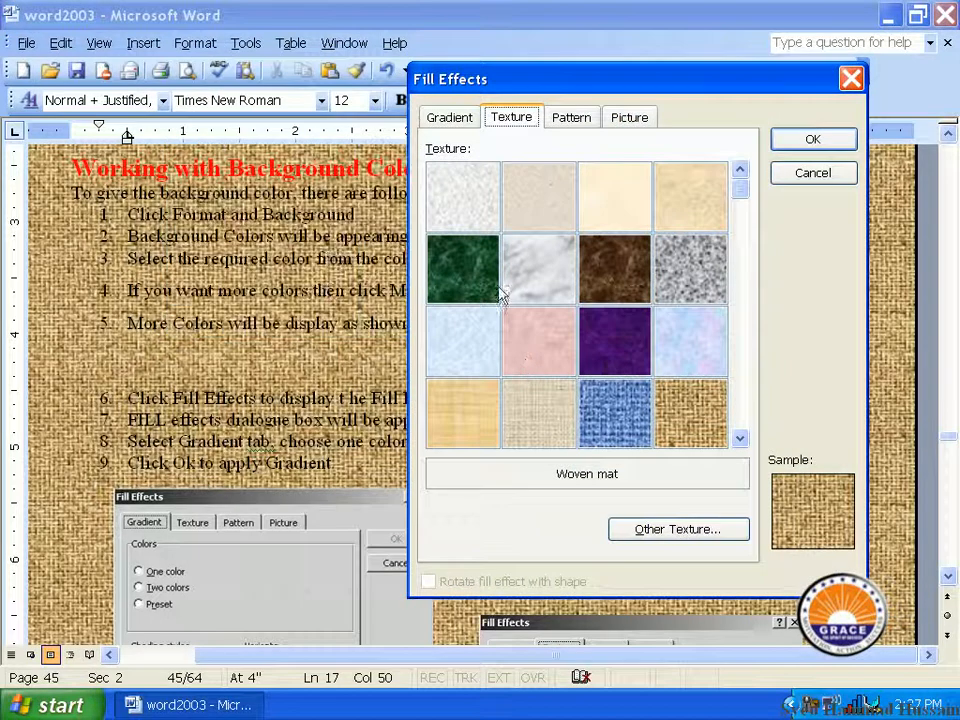
pyautogui.click(568, 121)
pyautogui.click(508, 261)
pyautogui.click(446, 206)
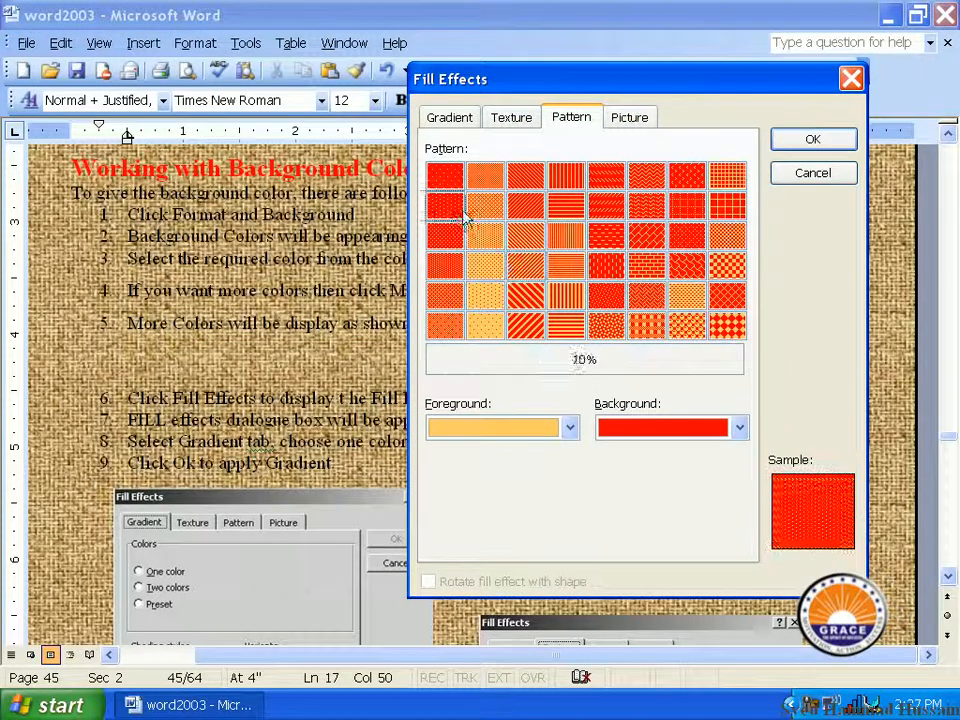
pyautogui.click(610, 268)
pyautogui.click(728, 324)
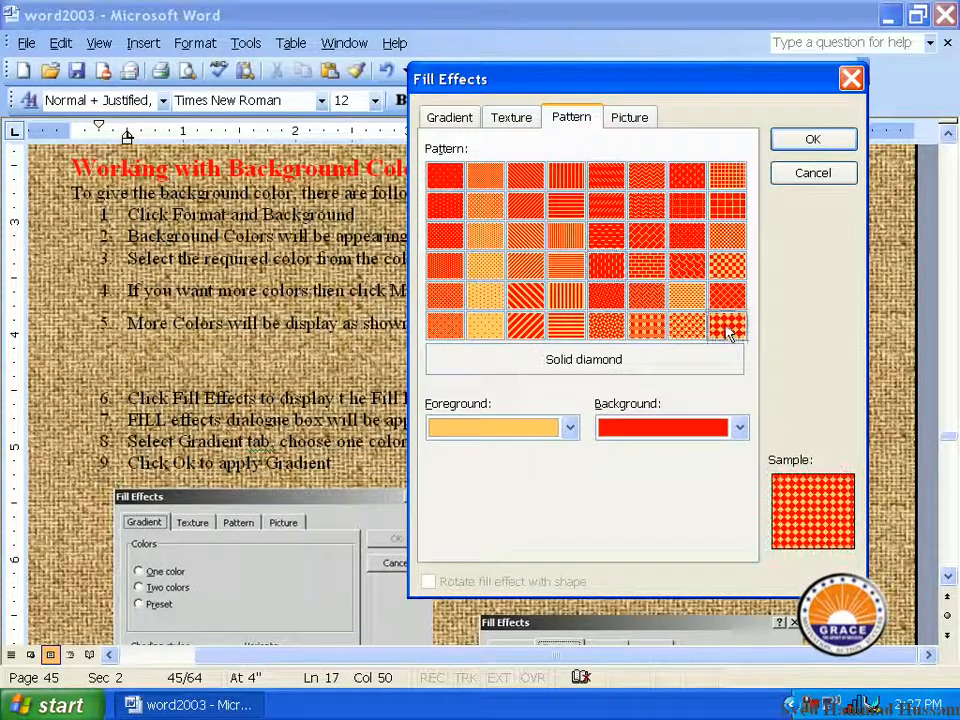
# Step: Apply a Wide downward diagonal pattern background with a yellow foreground and light yellow background color
pyautogui.click(506, 430)
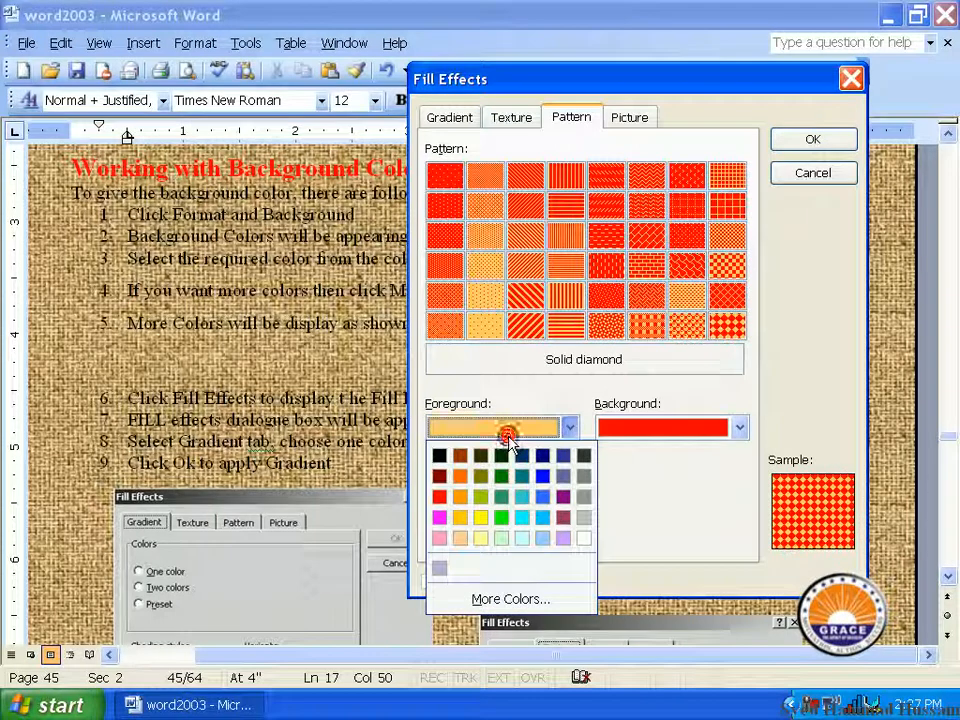
pyautogui.click(480, 516)
pyautogui.click(625, 432)
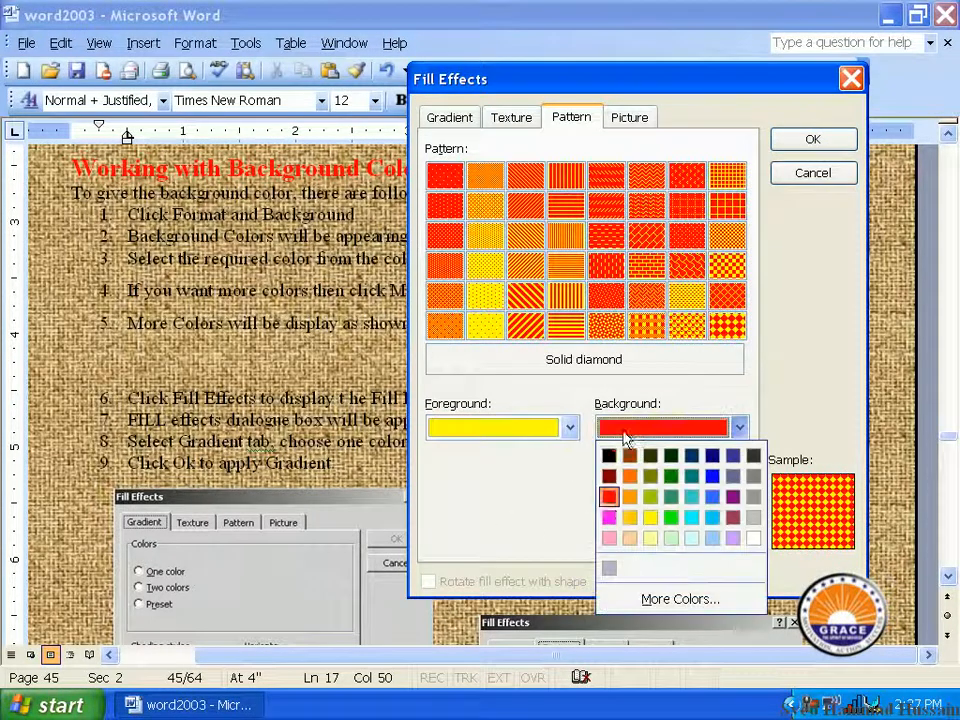
pyautogui.click(650, 538)
pyautogui.click(520, 325)
pyautogui.click(522, 297)
pyautogui.click(790, 147)
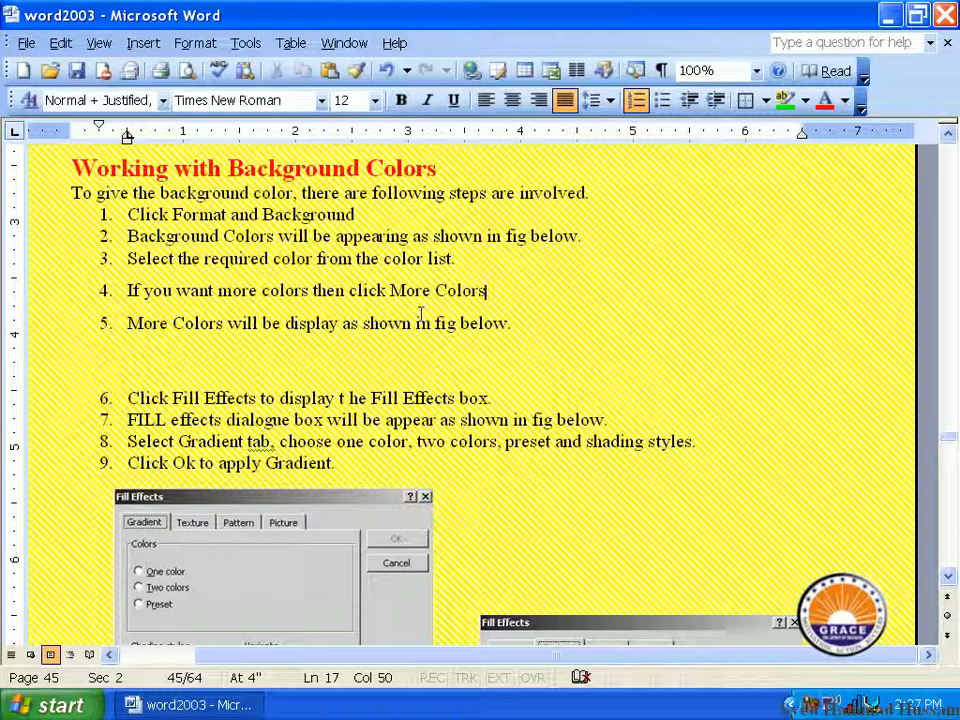
# Step: Apply the Sunset sample picture as the page background fill and check how it looks behind the text
pyautogui.click(195, 43)
pyautogui.click(355, 203)
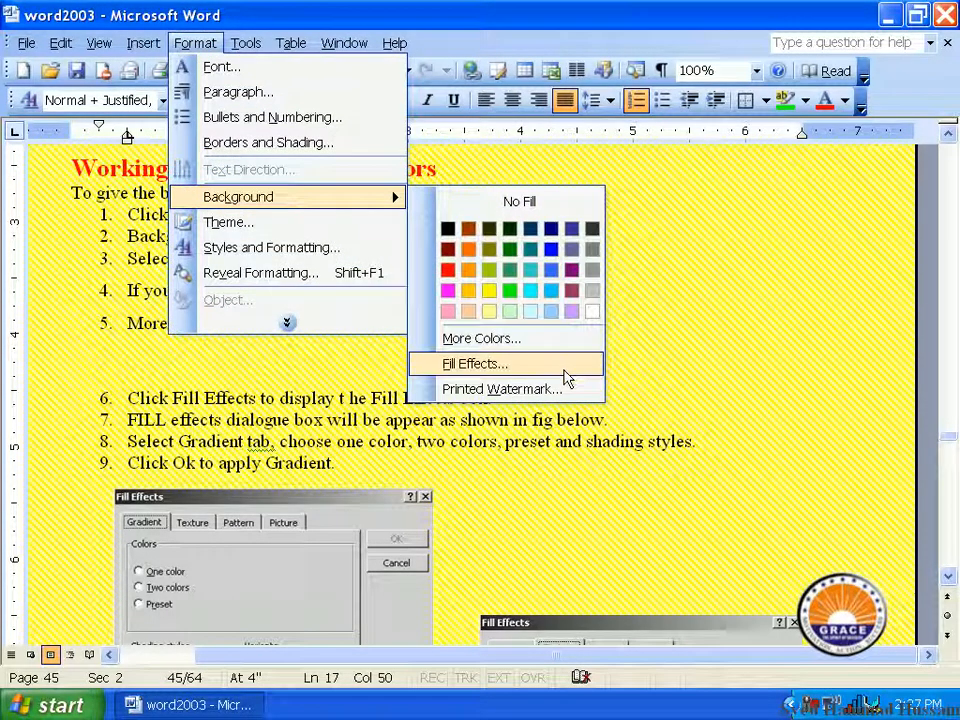
pyautogui.click(567, 378)
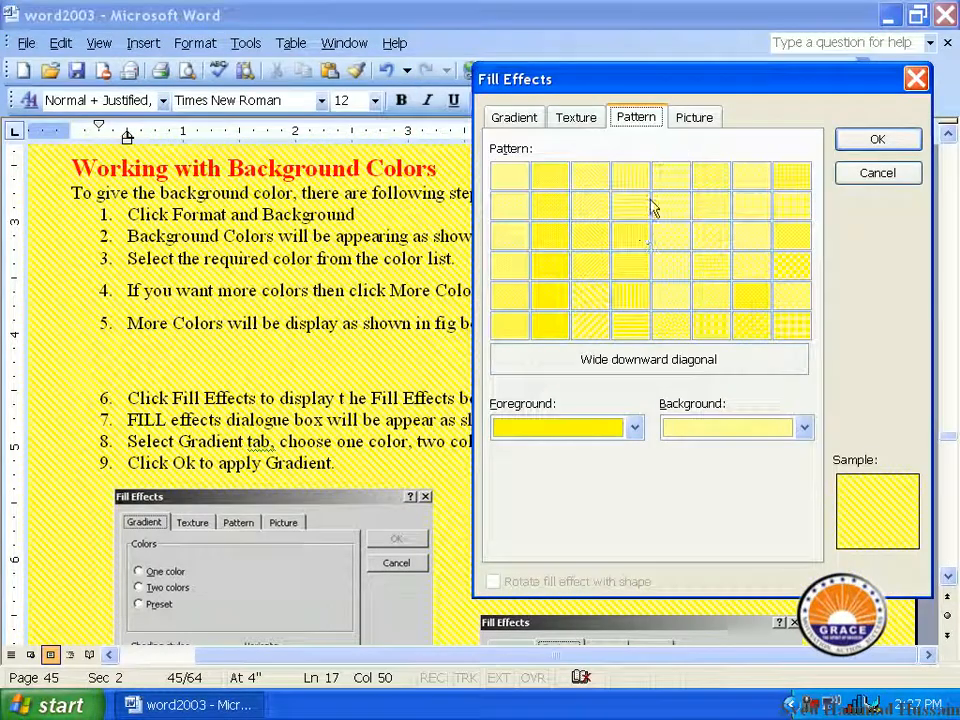
pyautogui.click(703, 122)
pyautogui.moveTo(730, 72); pyautogui.dragTo(483, 97)
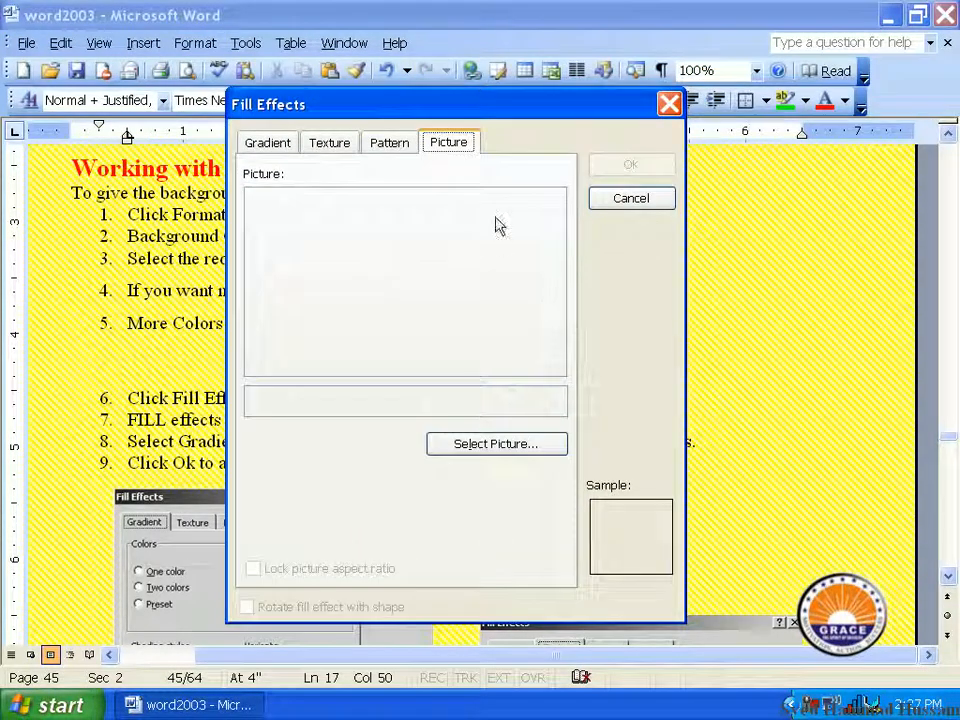
pyautogui.click(505, 443)
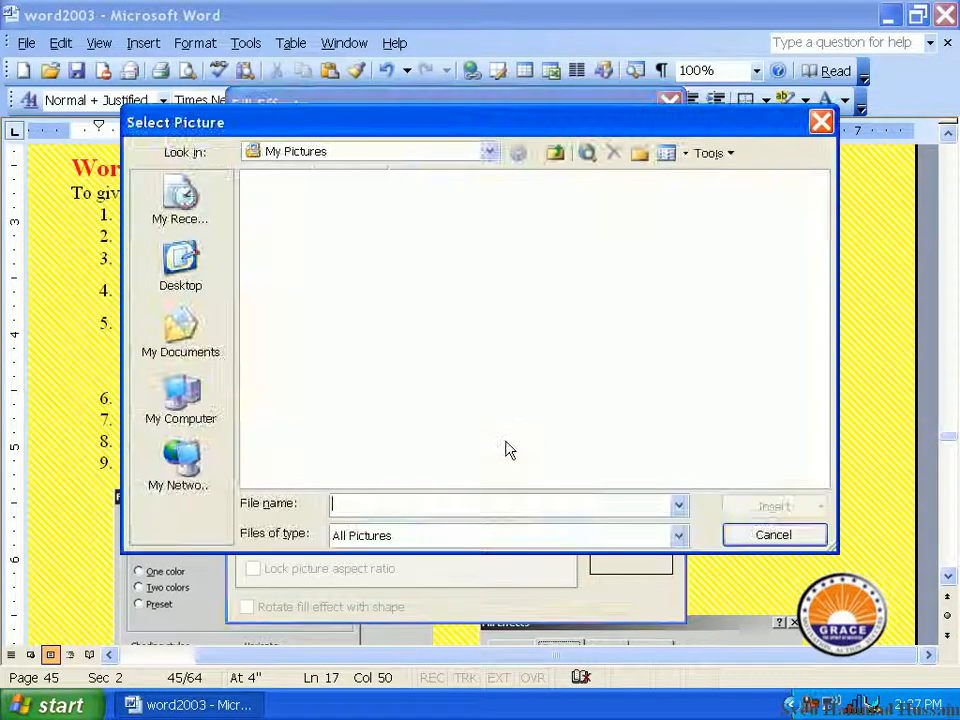
pyautogui.doubleClick(303, 235)
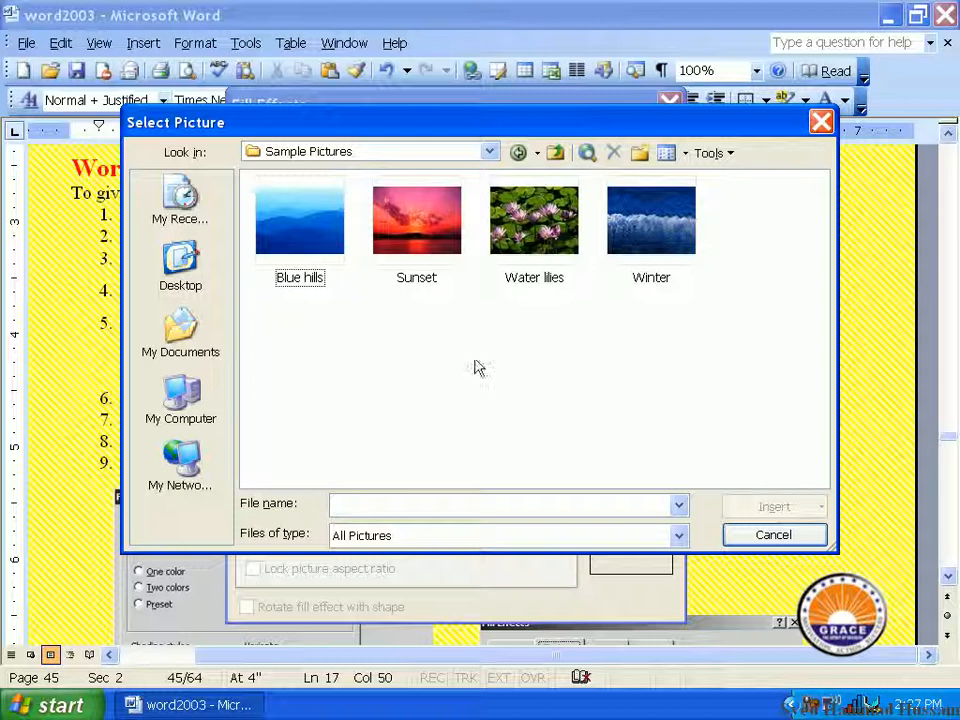
pyautogui.doubleClick(420, 257)
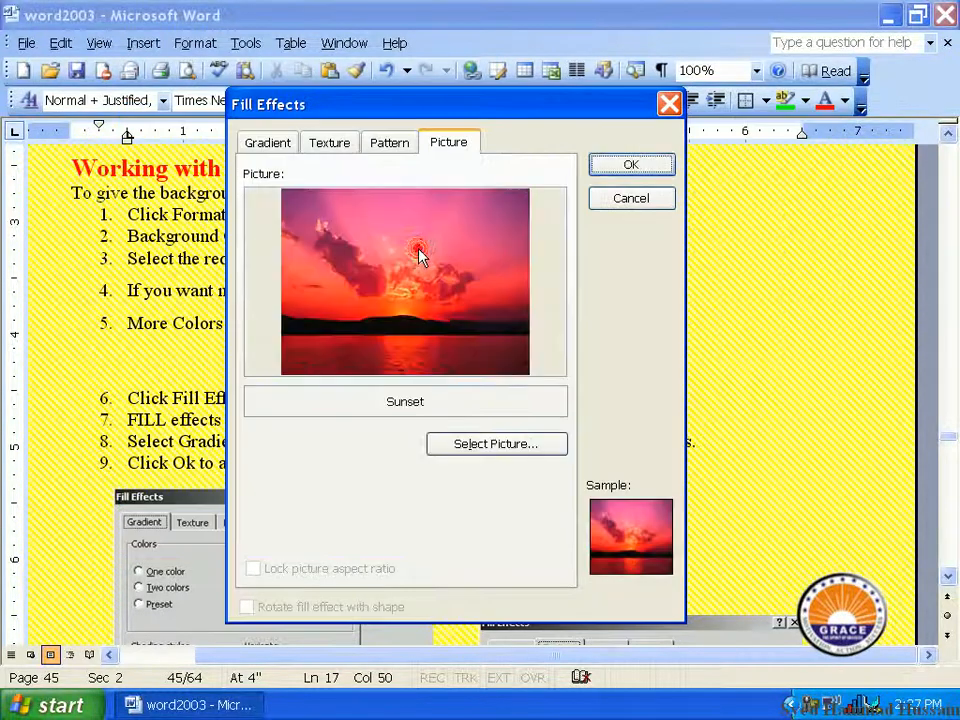
pyautogui.click(616, 168)
pyautogui.scroll(-1, 438, 325)
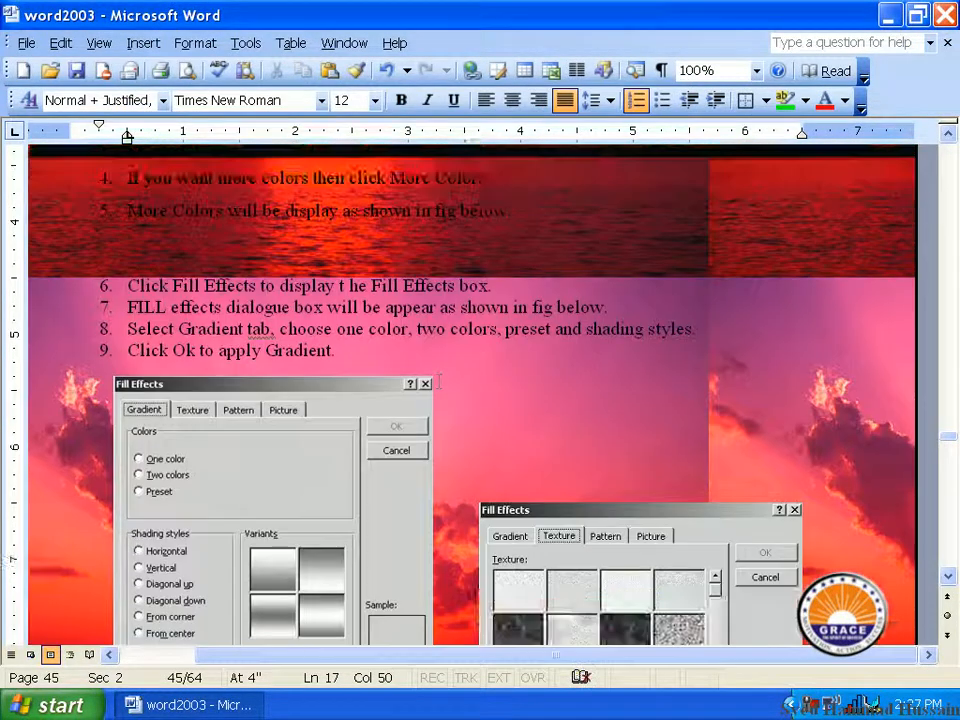
pyautogui.scroll(1, 438, 325)
pyautogui.scroll(1, 438, 325)
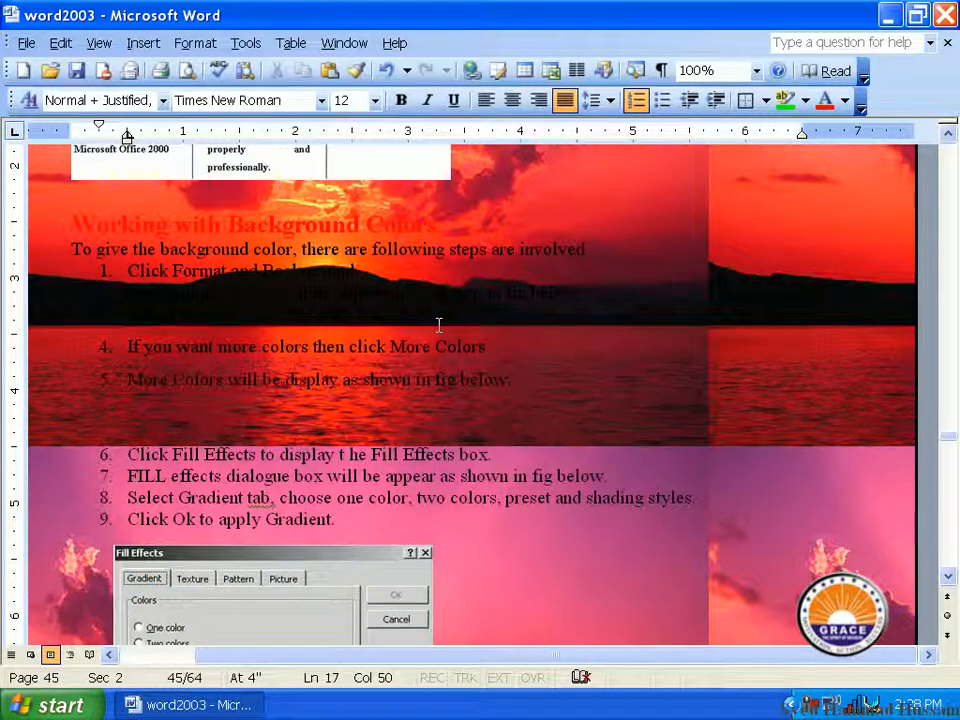
pyautogui.click(195, 42)
pyautogui.click(365, 199)
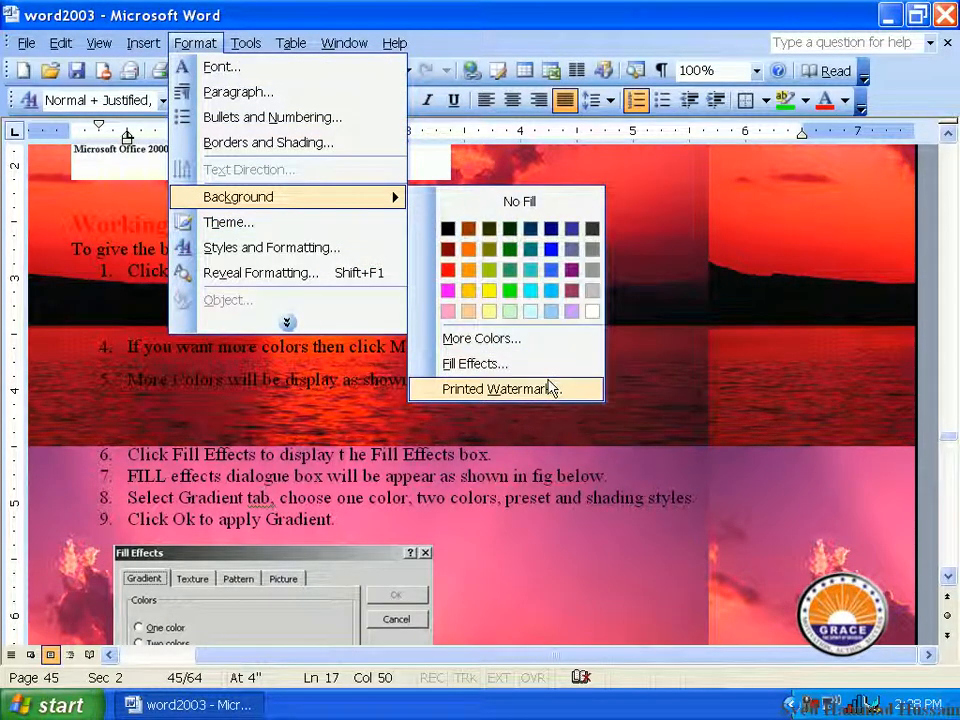
pyautogui.click(545, 389)
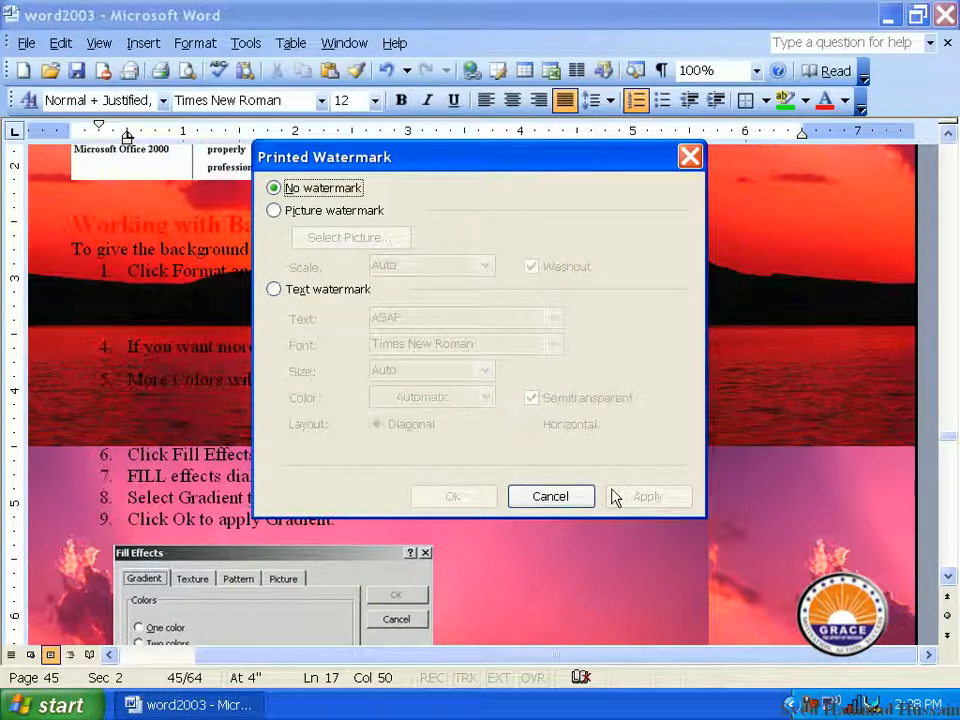
pyautogui.click(578, 497)
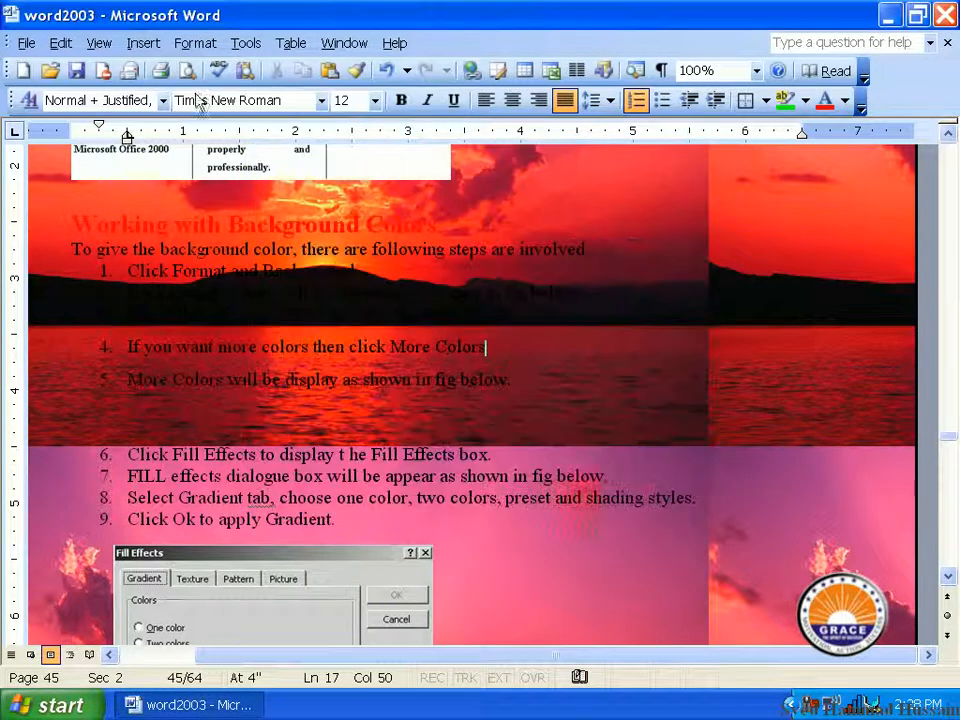
# Step: Remove the picture background by setting the page background to No Fill
pyautogui.click(205, 45)
pyautogui.click(333, 200)
pyautogui.click(447, 213)
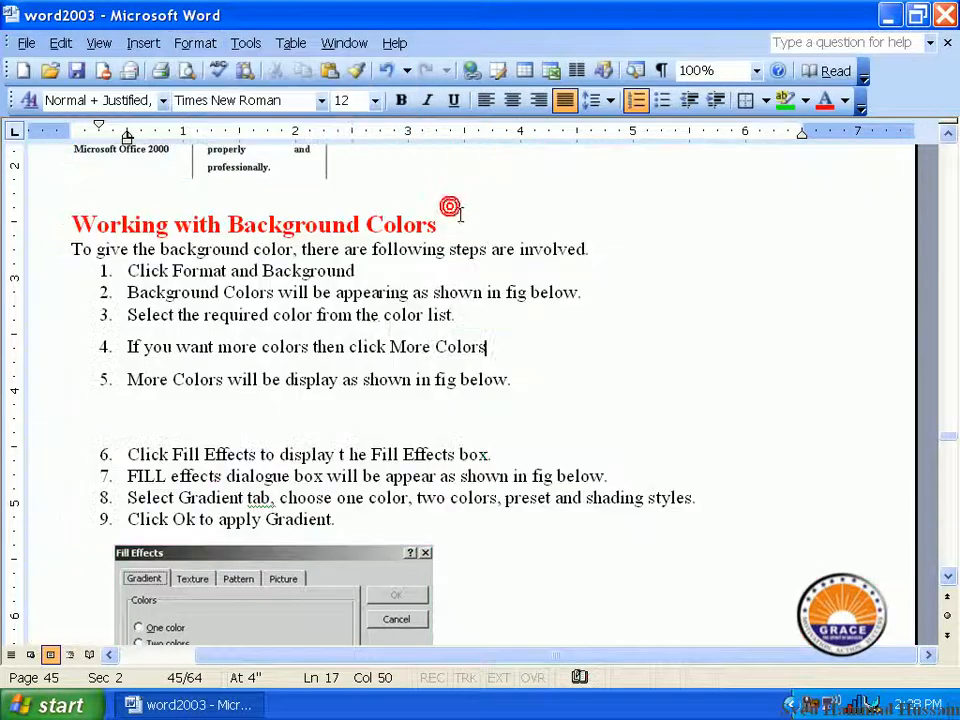
pyautogui.click(435, 376)
# Step: Examine the written instructions and figures on background fill effects on pages 45 and 46
pyautogui.scroll(-15, 435, 376)
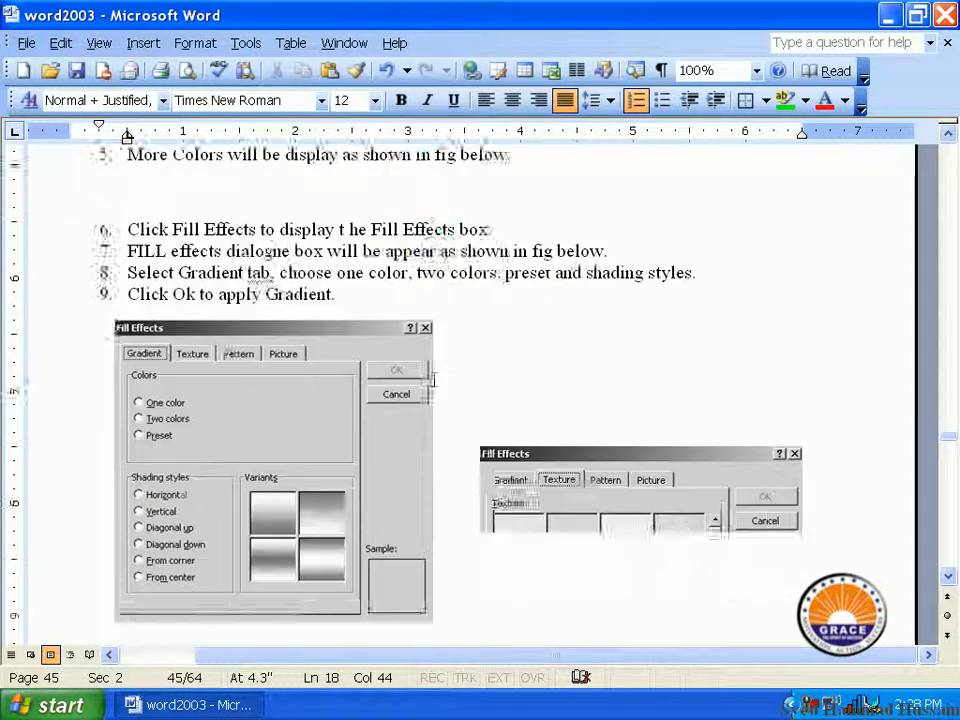
pyautogui.scroll(-10, 434, 379)
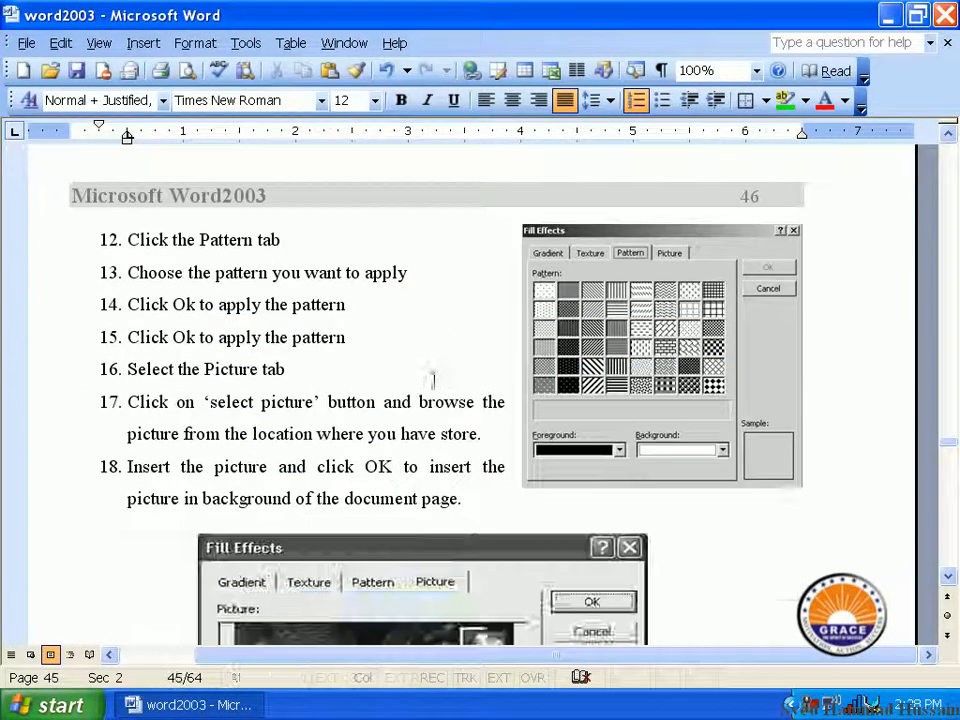
pyautogui.scroll(5, 435, 383)
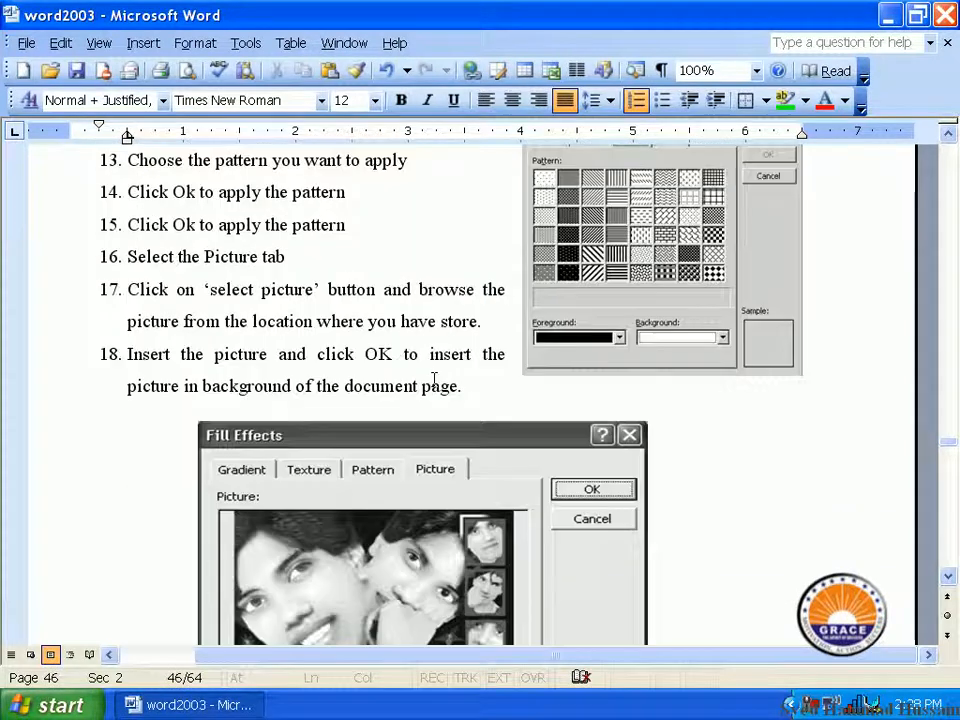
pyautogui.scroll(-5, 435, 383)
pyautogui.scroll(6, 434, 381)
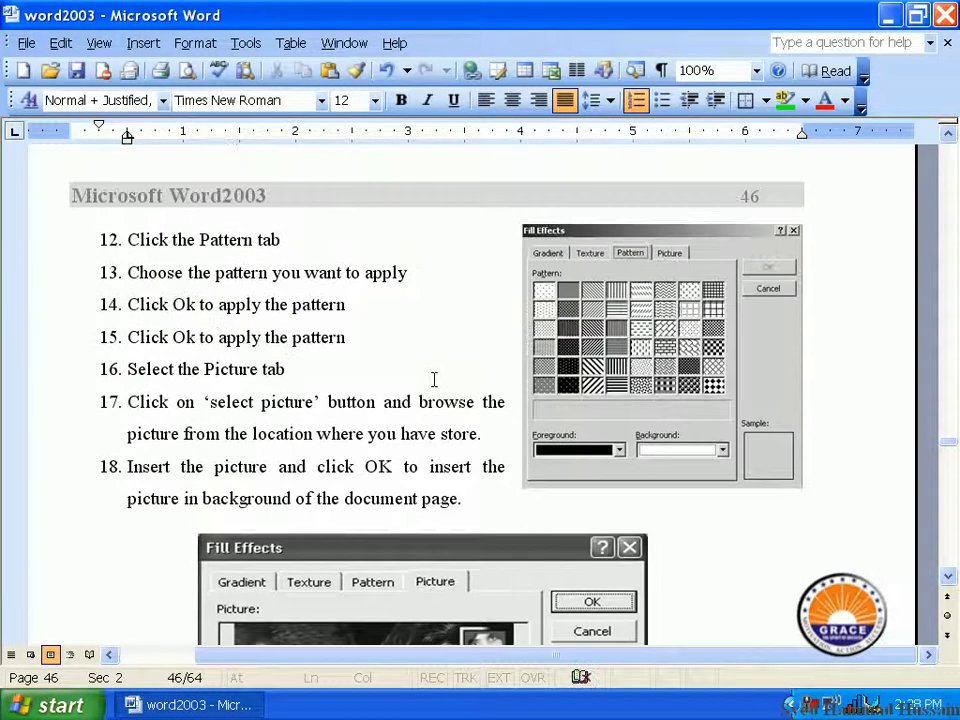
pyautogui.scroll(20, 434, 379)
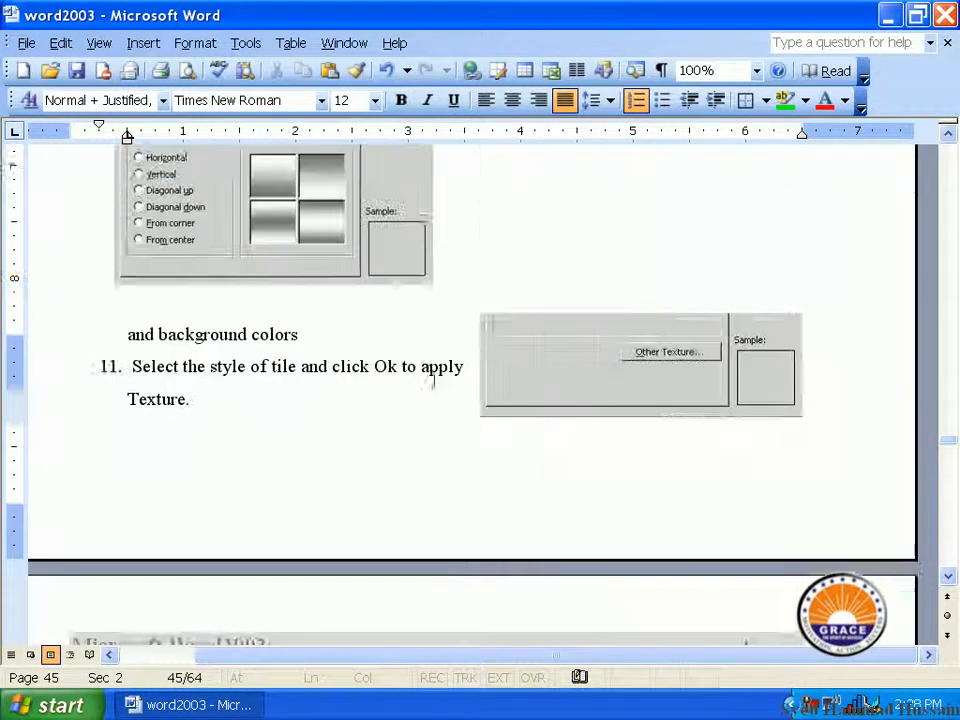
pyautogui.scroll(-2, 435, 381)
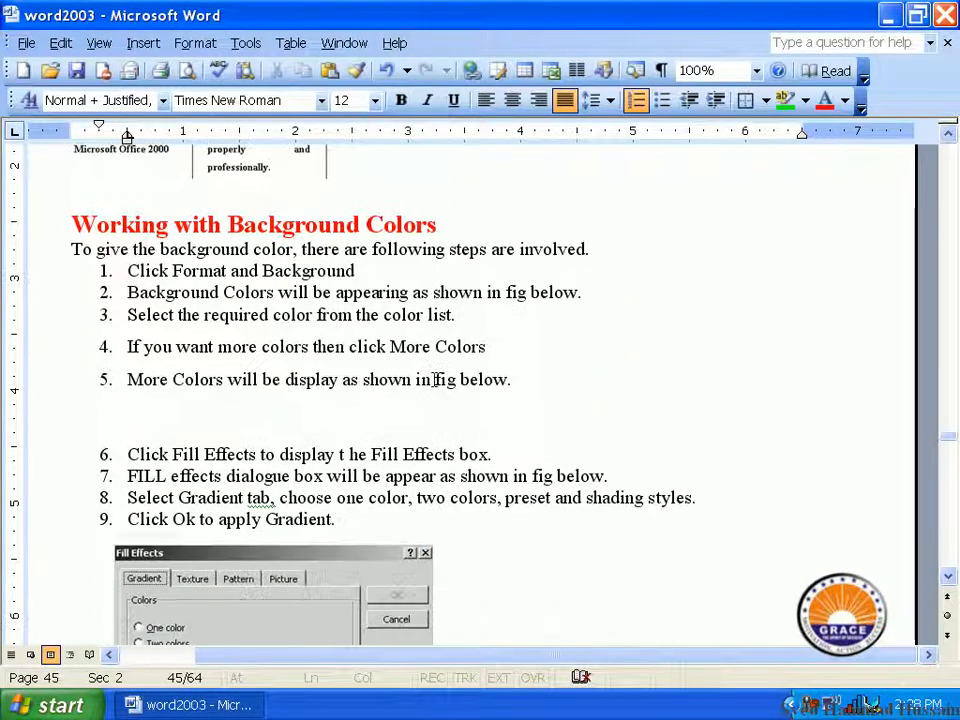
pyautogui.scroll(1, 435, 381)
pyautogui.scroll(-1, 435, 381)
pyautogui.scroll(-1, 434, 381)
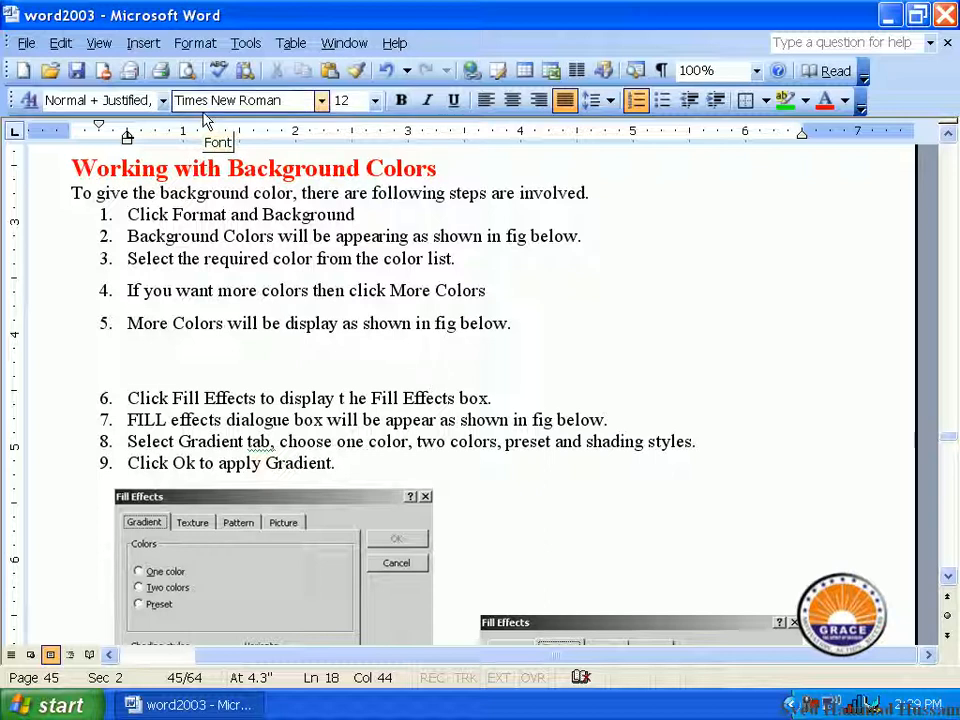
# Step: Open the printed watermark settings and choose a picture watermark
pyautogui.click(195, 43)
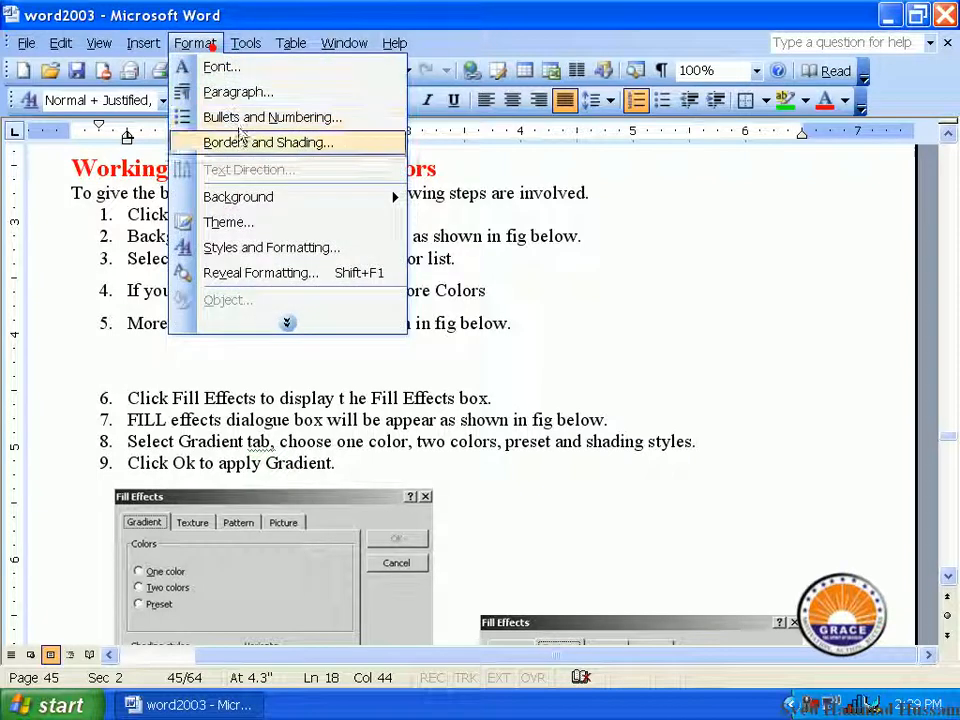
pyautogui.click(381, 197)
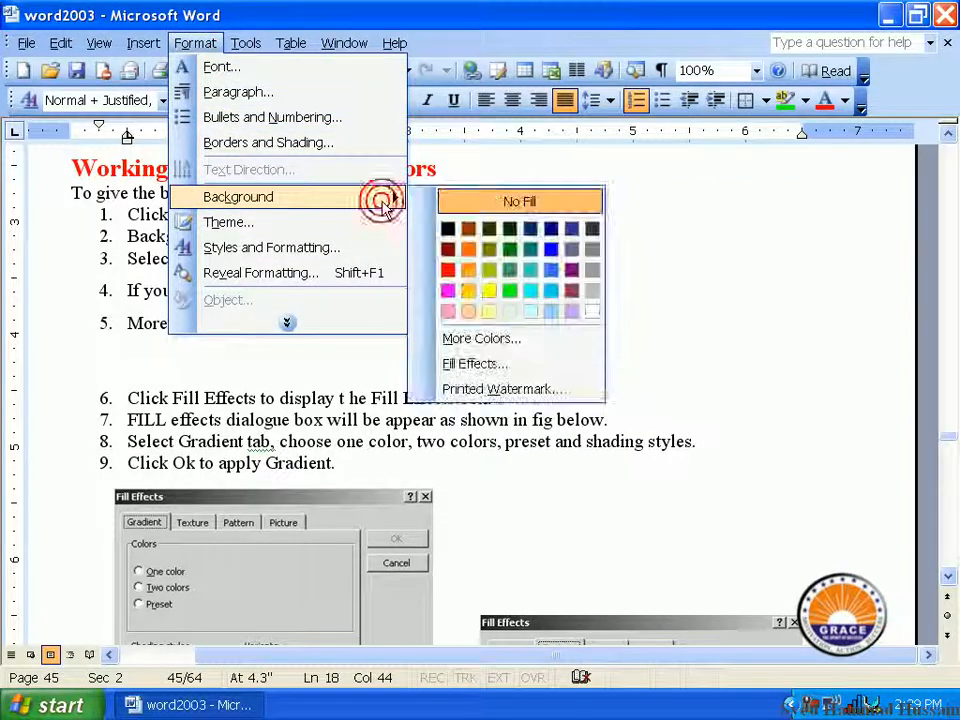
pyautogui.click(535, 390)
pyautogui.moveTo(422, 167); pyautogui.dragTo(497, 173)
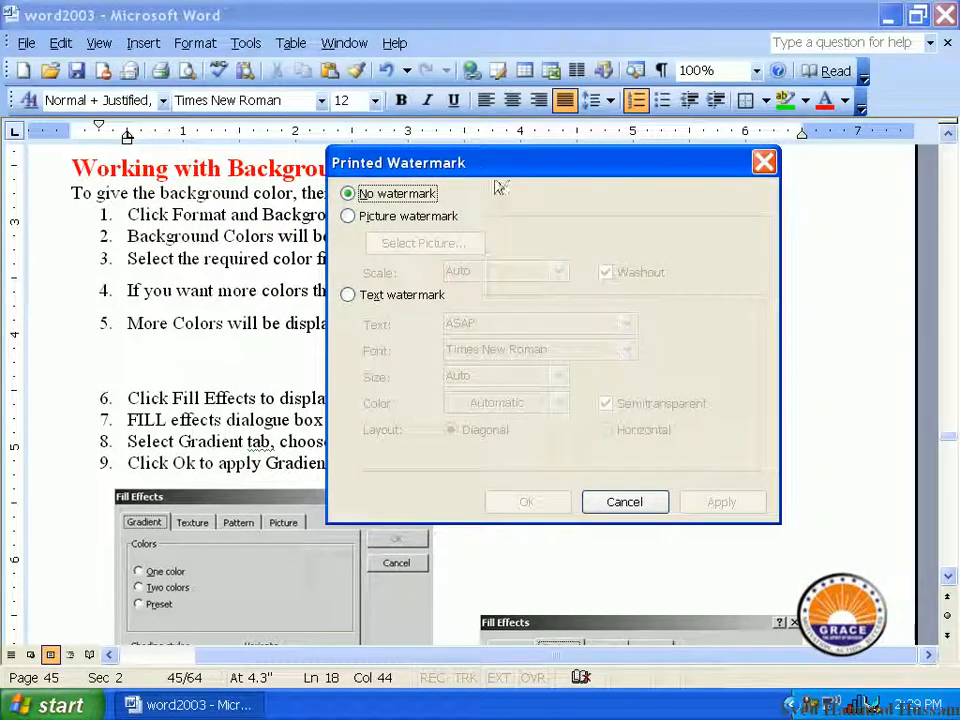
pyautogui.click(409, 218)
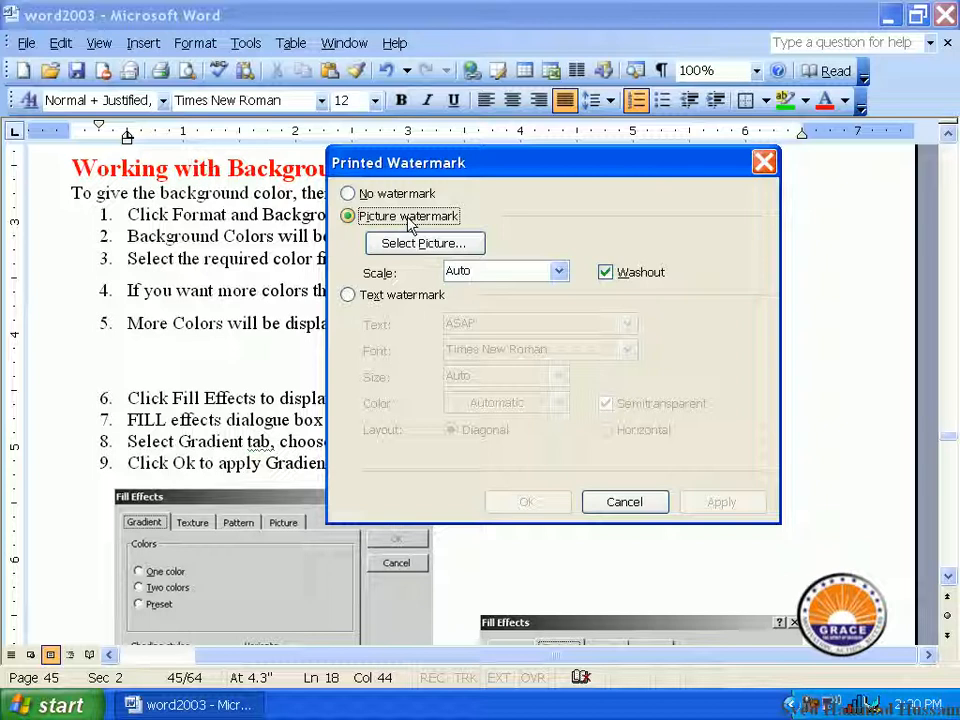
# Step: Select the Sunset sample picture for the watermark and apply it with Auto scale and Washout
pyautogui.click(422, 243)
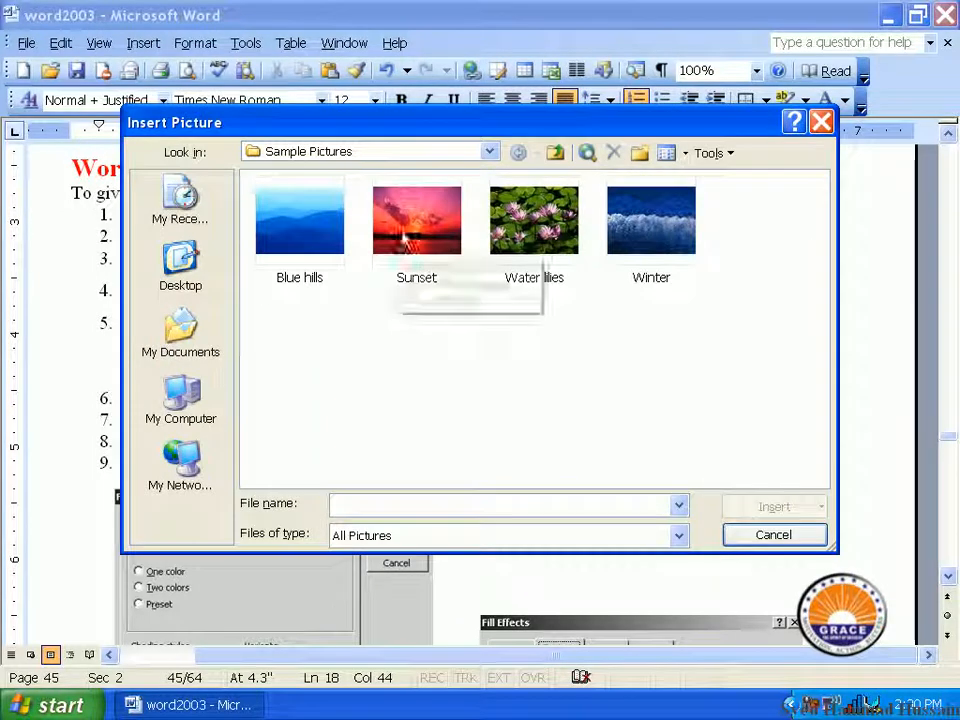
pyautogui.click(397, 237)
pyautogui.click(338, 222)
pyautogui.click(405, 218)
pyautogui.click(509, 243)
pyautogui.click(626, 219)
pyautogui.click(562, 219)
pyautogui.click(445, 224)
pyautogui.click(315, 219)
pyautogui.click(396, 212)
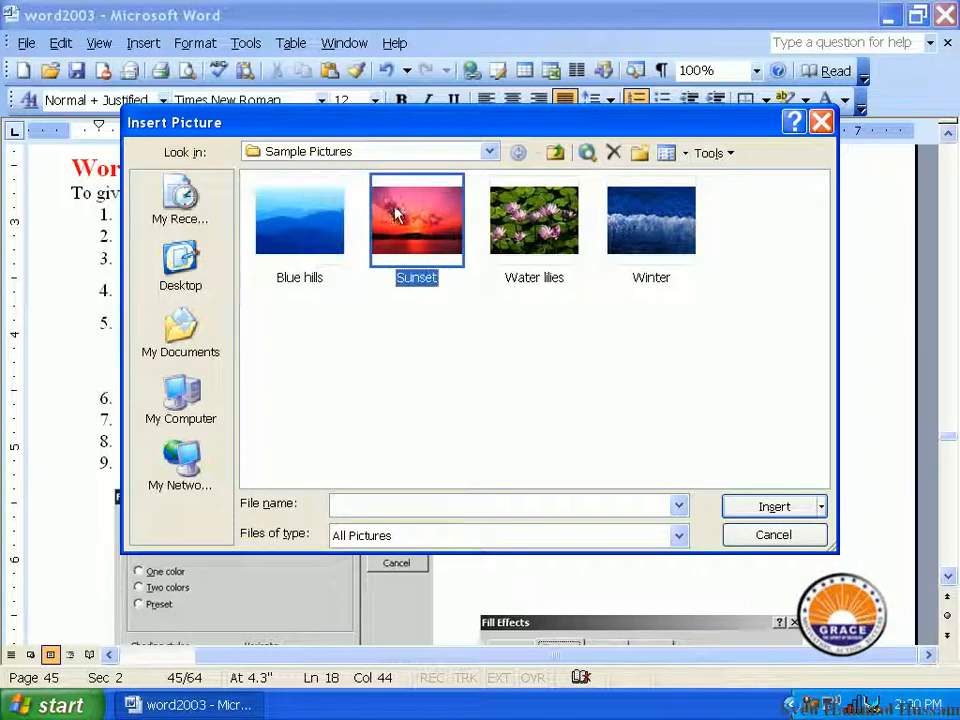
pyautogui.click(775, 508)
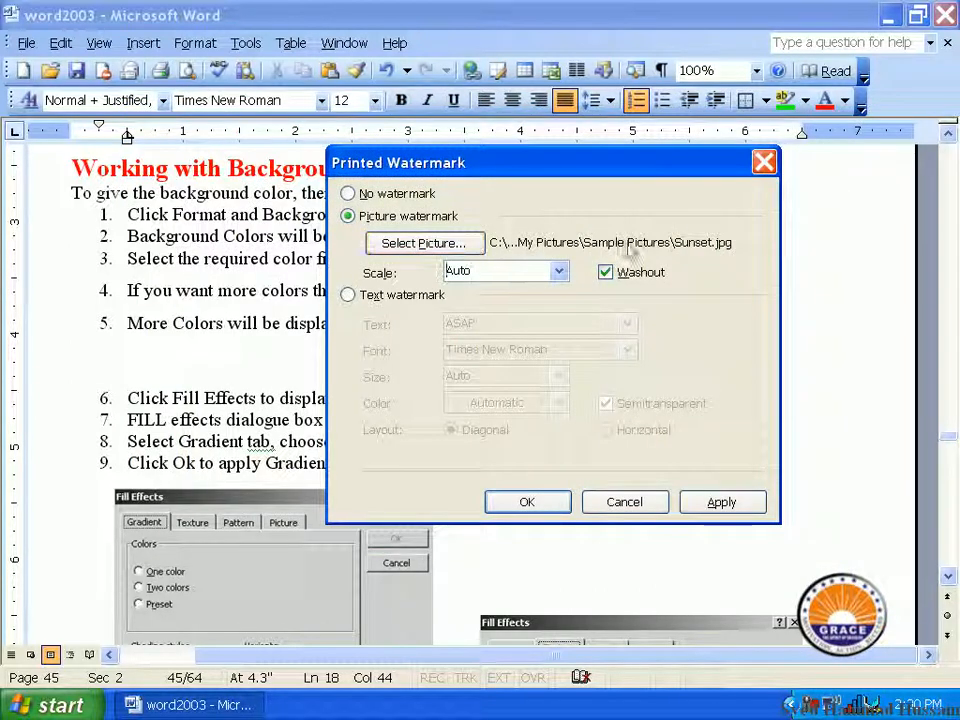
pyautogui.click(553, 502)
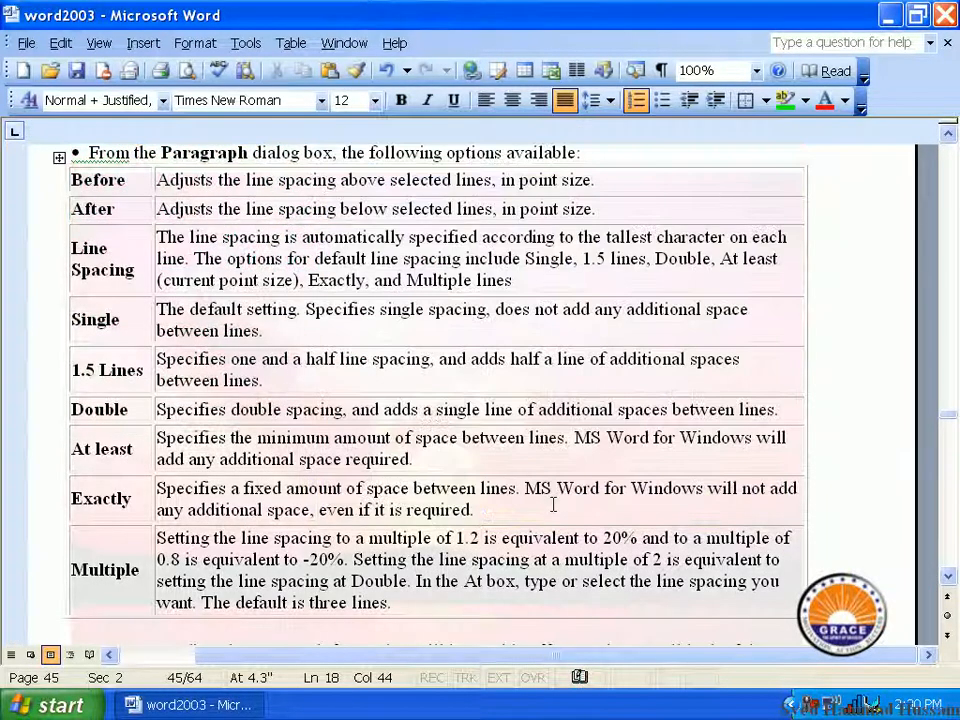
# Step: Examine the picture watermark behind the line spacing table, both in the document and in print preview
pyautogui.click(531, 357)
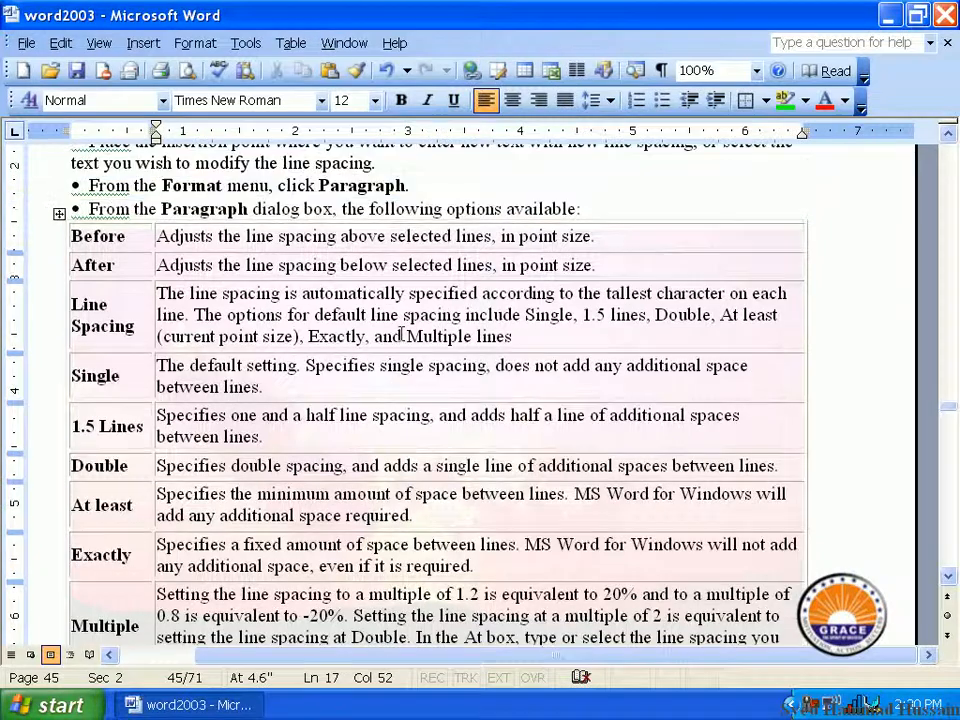
pyautogui.scroll(-4, 398, 334)
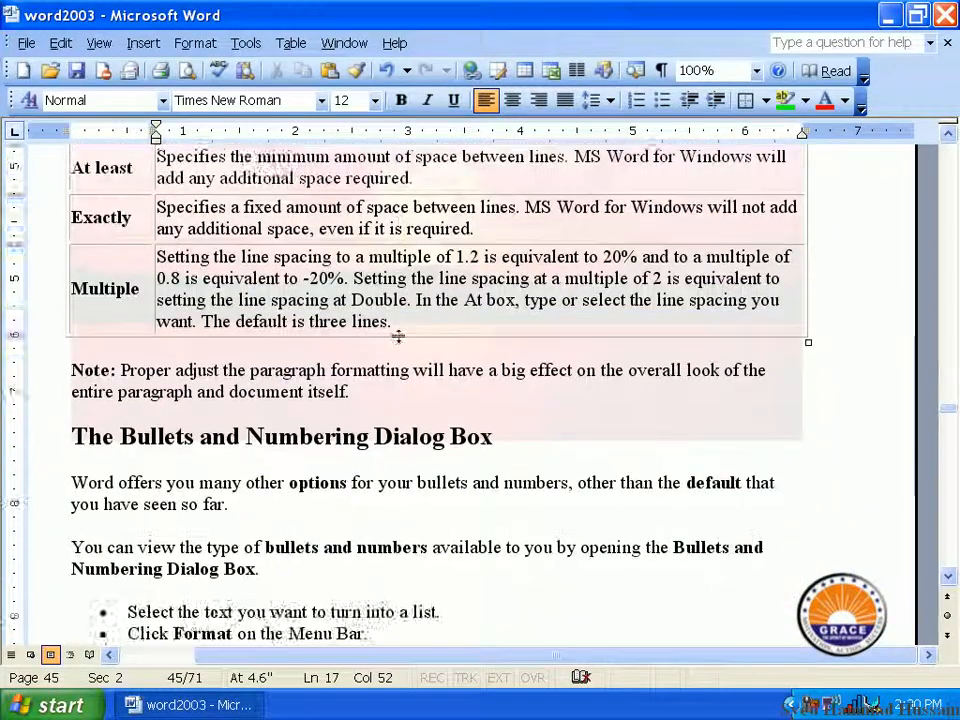
pyautogui.scroll(1, 399, 338)
pyautogui.scroll(1, 398, 334)
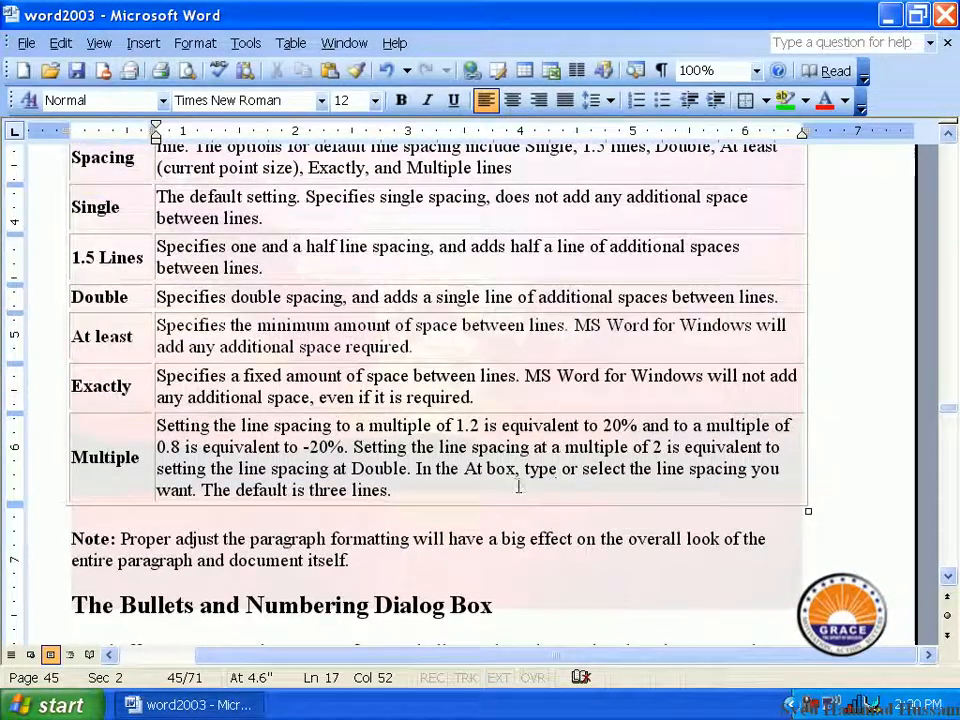
pyautogui.click(186, 70)
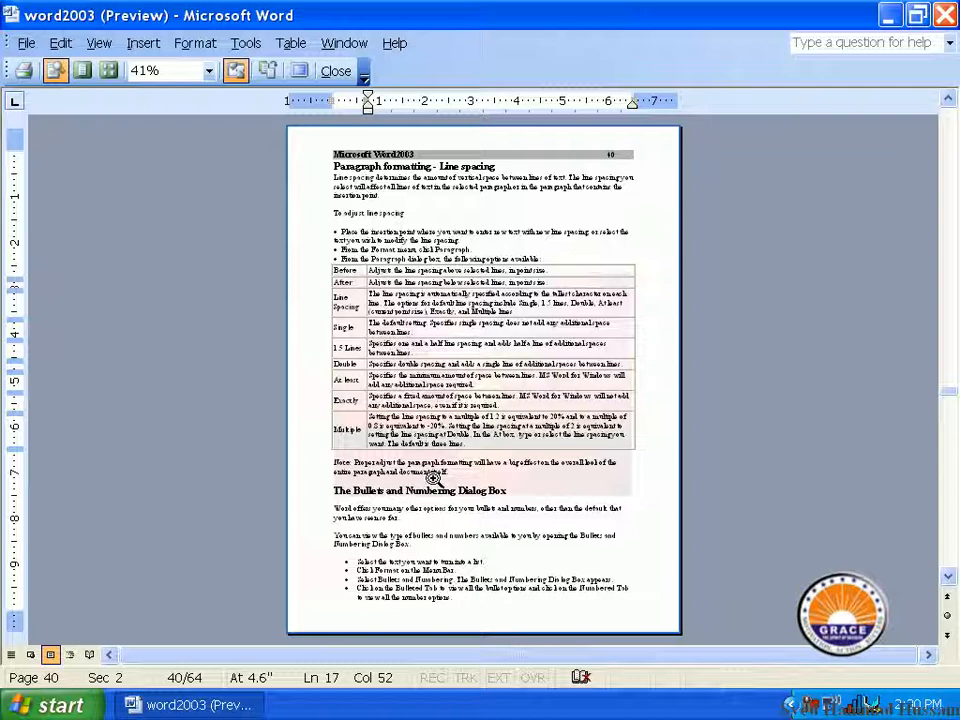
pyautogui.click(337, 72)
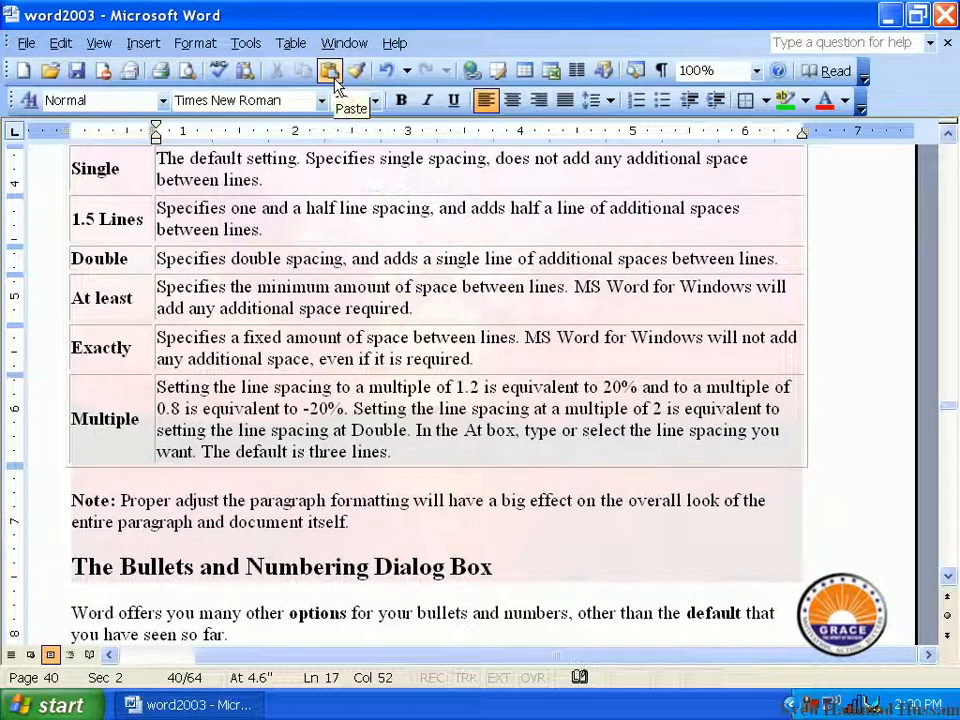
pyautogui.scroll(5, 400, 370)
pyautogui.scroll(-5, 341, 374)
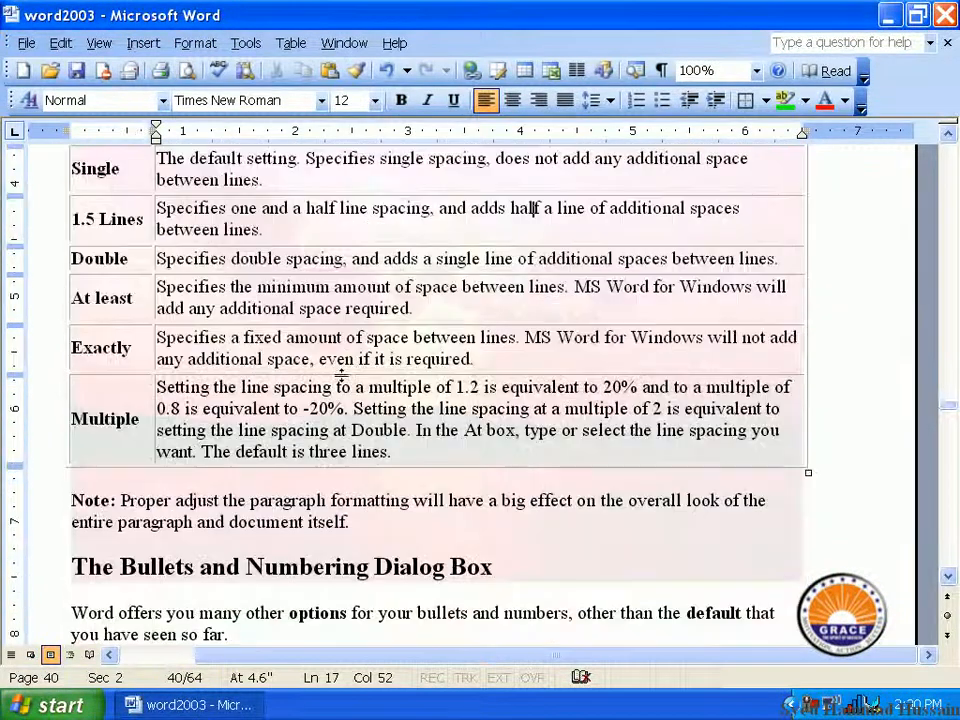
pyautogui.scroll(-8, 341, 374)
pyautogui.scroll(8, 341, 375)
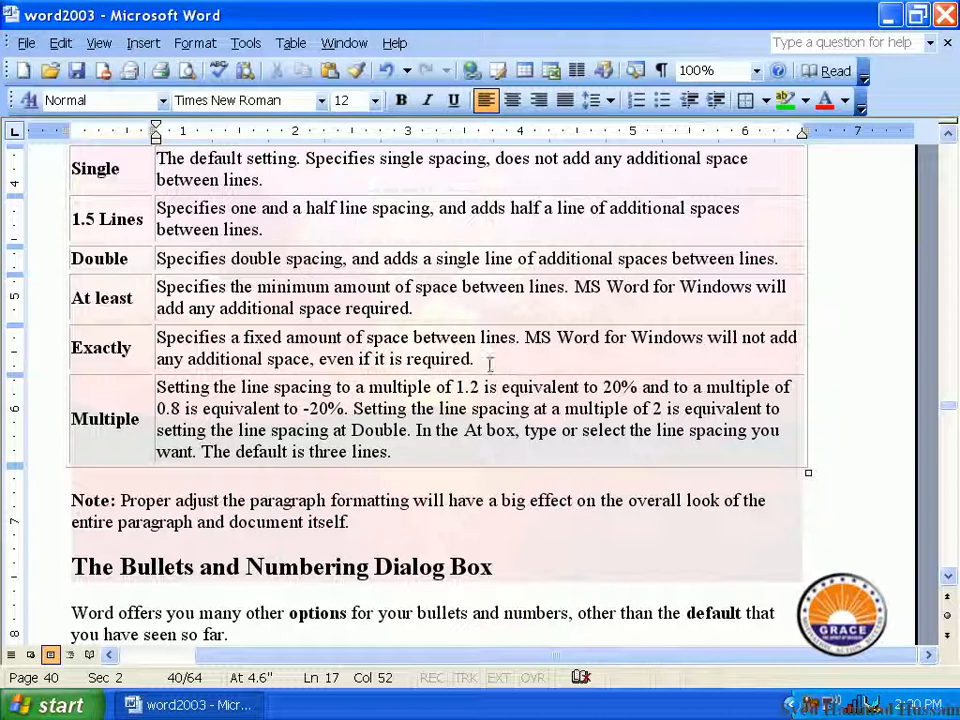
pyautogui.click(195, 43)
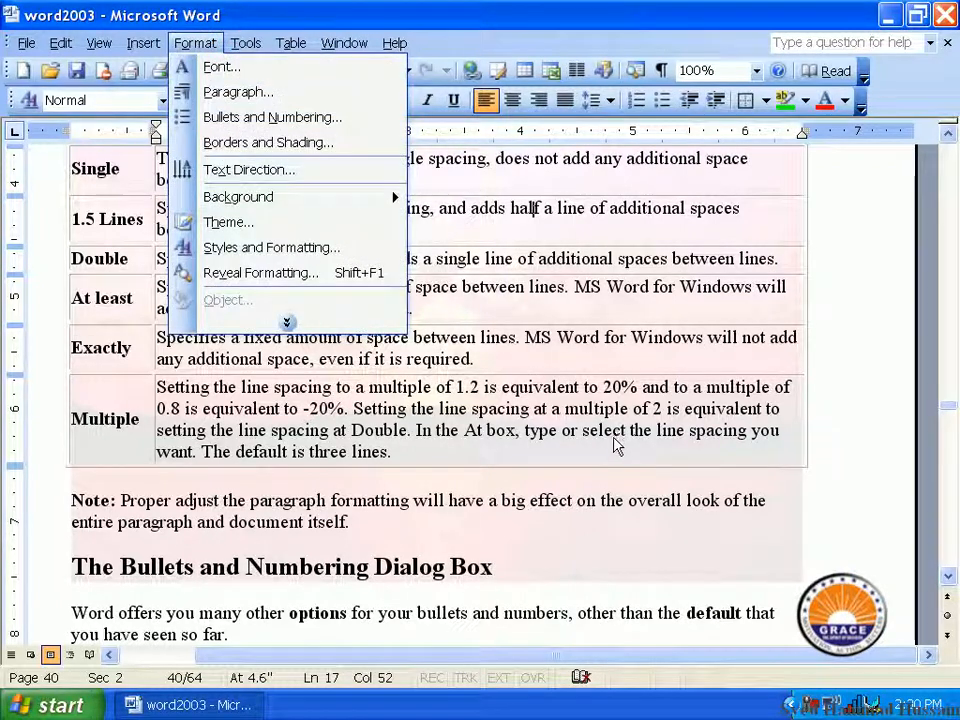
pyautogui.moveTo(330, 197)
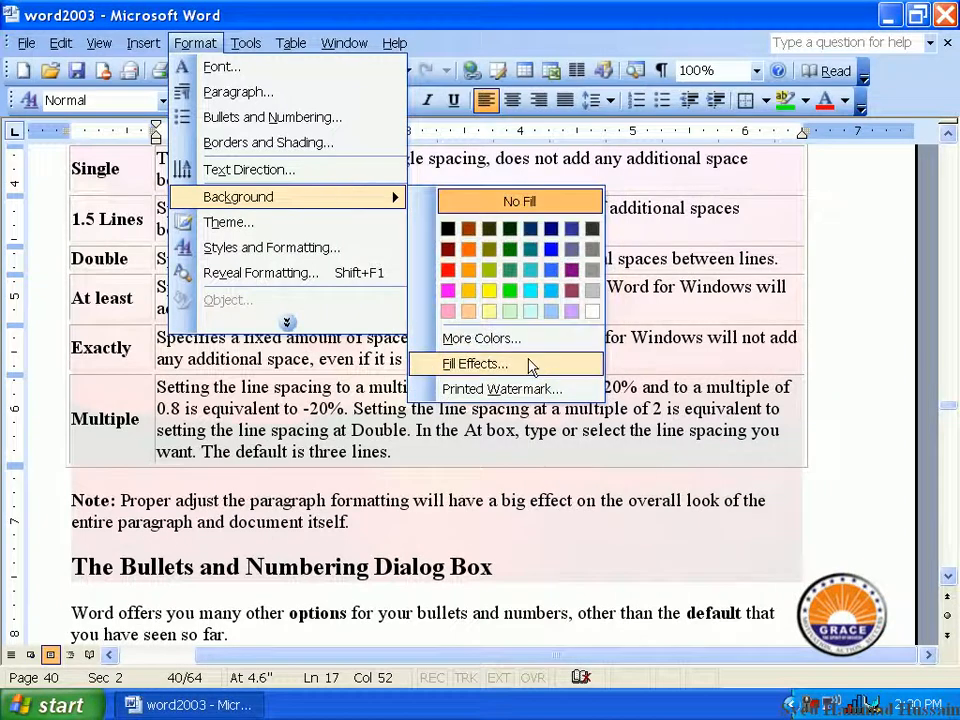
pyautogui.click(531, 366)
pyautogui.click(716, 103)
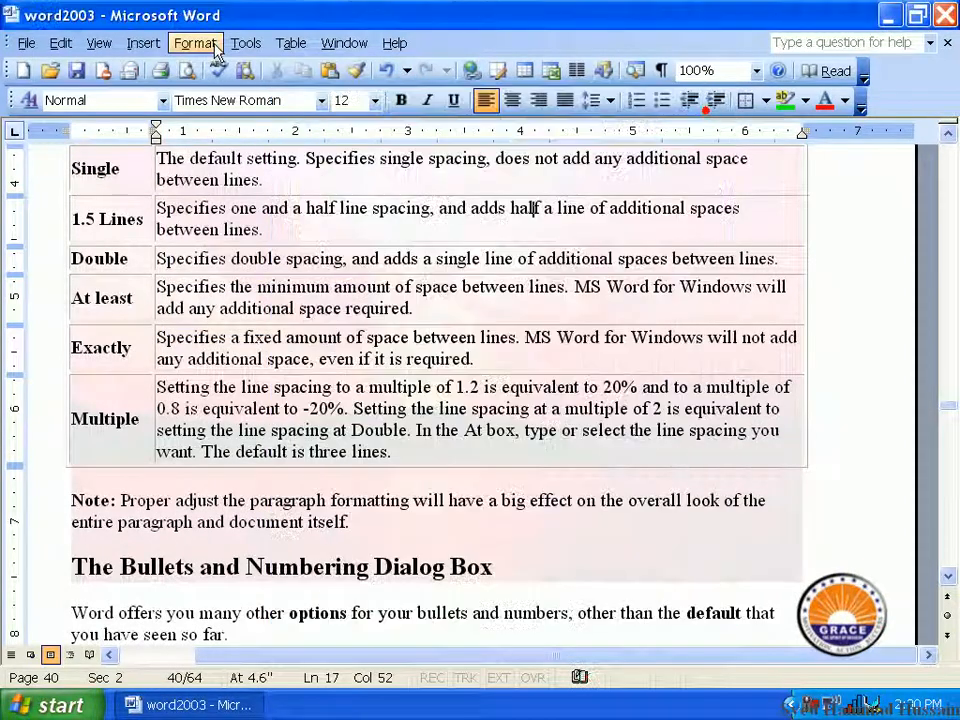
# Step: Open the printed watermark settings, switch to a text watermark and enter the person's name as its text
pyautogui.click(182, 45)
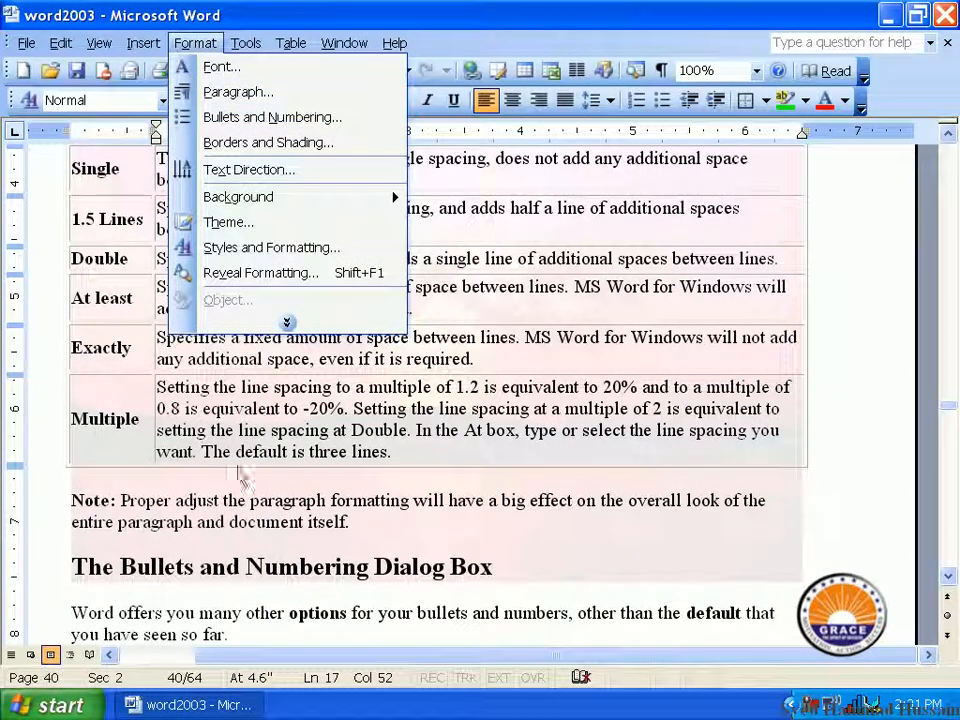
pyautogui.moveTo(381, 200)
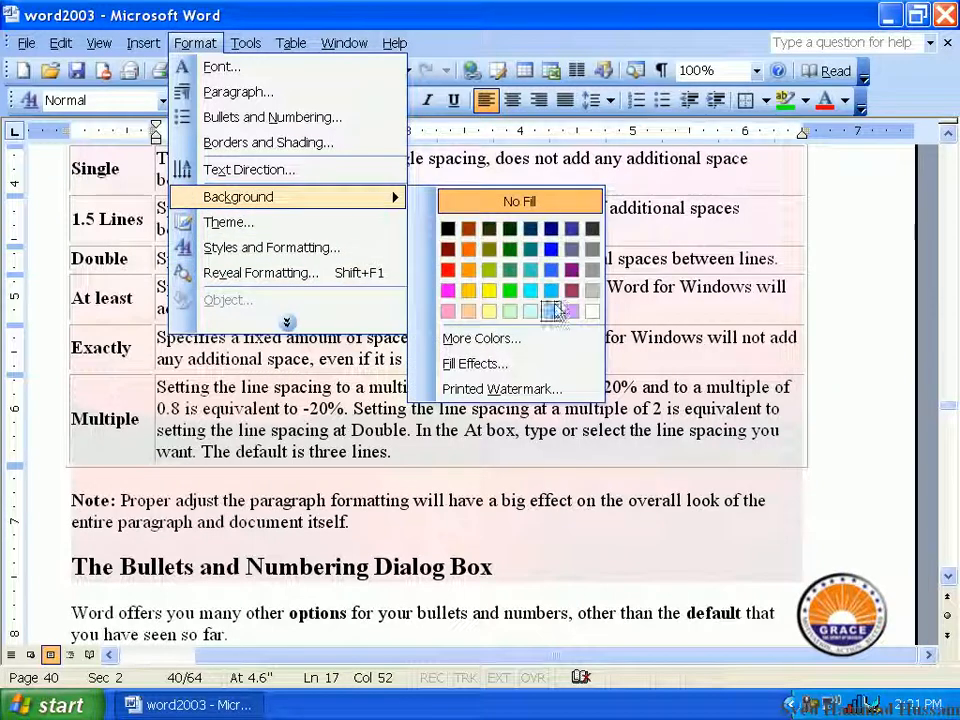
pyautogui.click(533, 392)
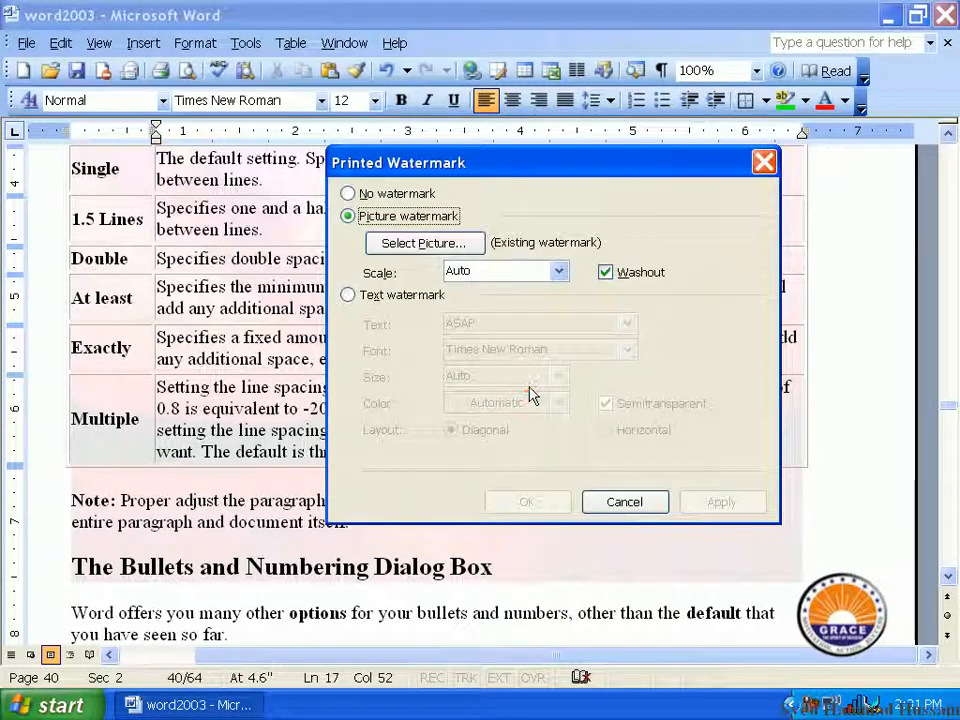
pyautogui.click(364, 295)
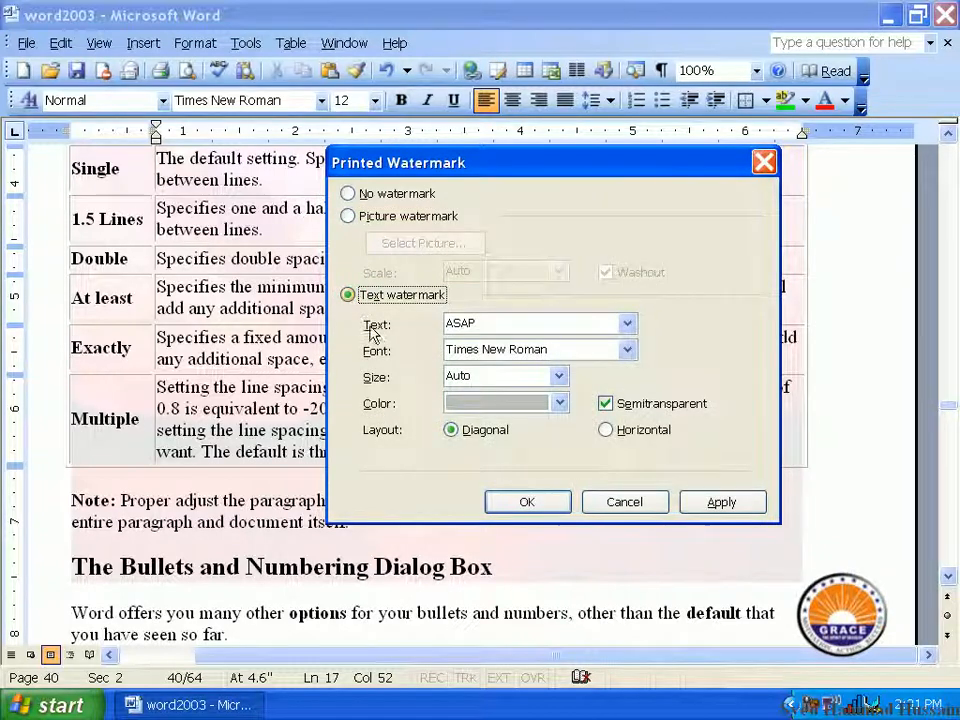
pyautogui.doubleClick(521, 322)
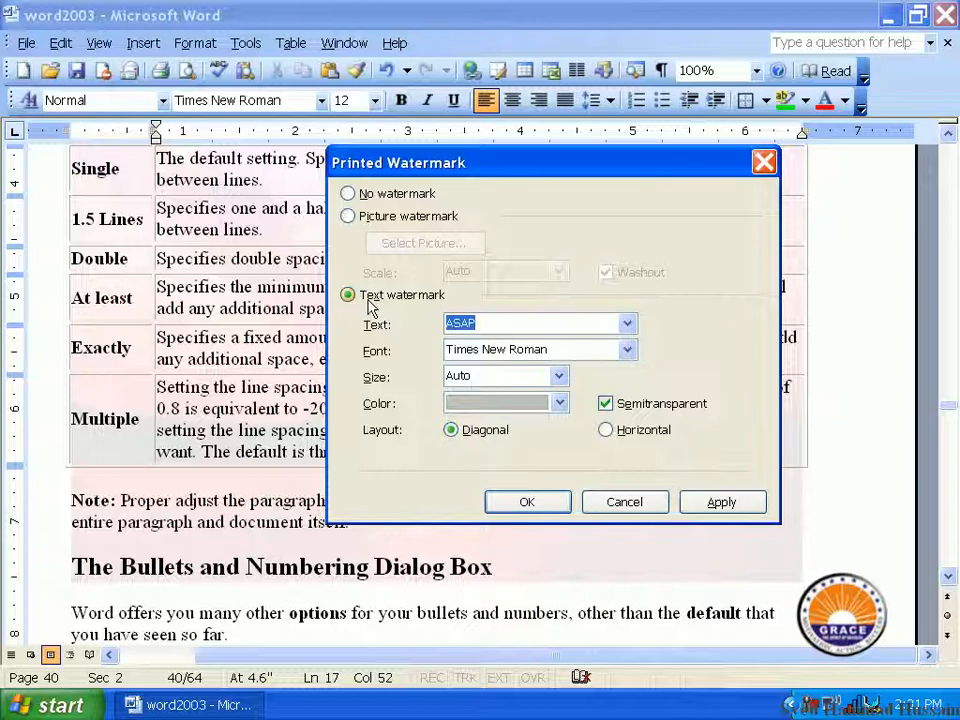
pyautogui.write('HAMMAD')
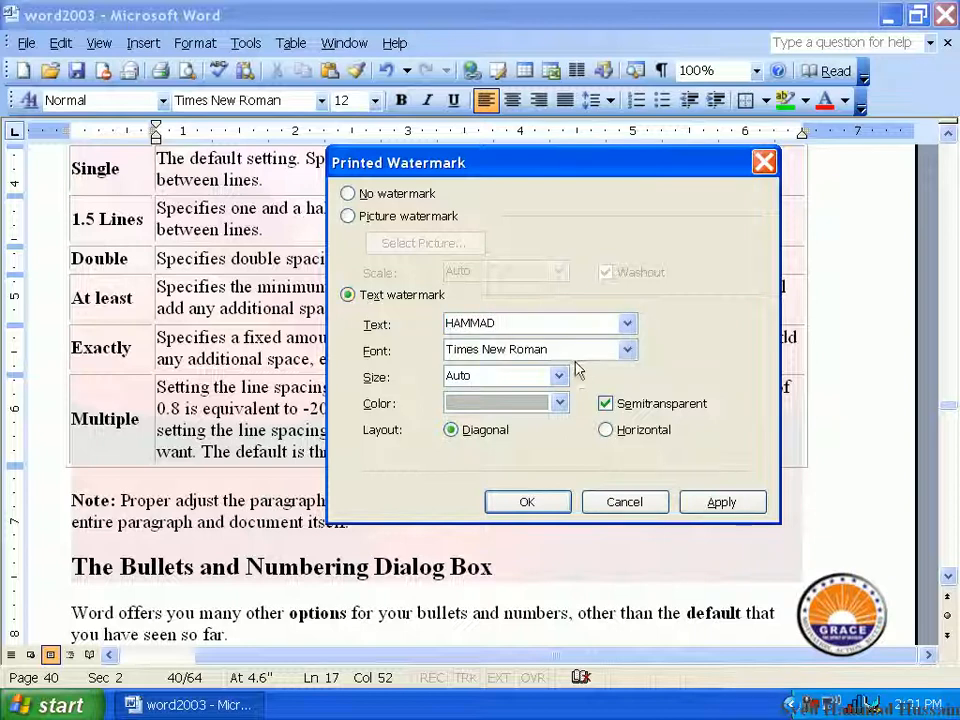
# Step: Examine the font, size and color choices for the text watermark, keeping Times New Roman, Auto size and gray
pyautogui.click(625, 352)
pyautogui.click(625, 352)
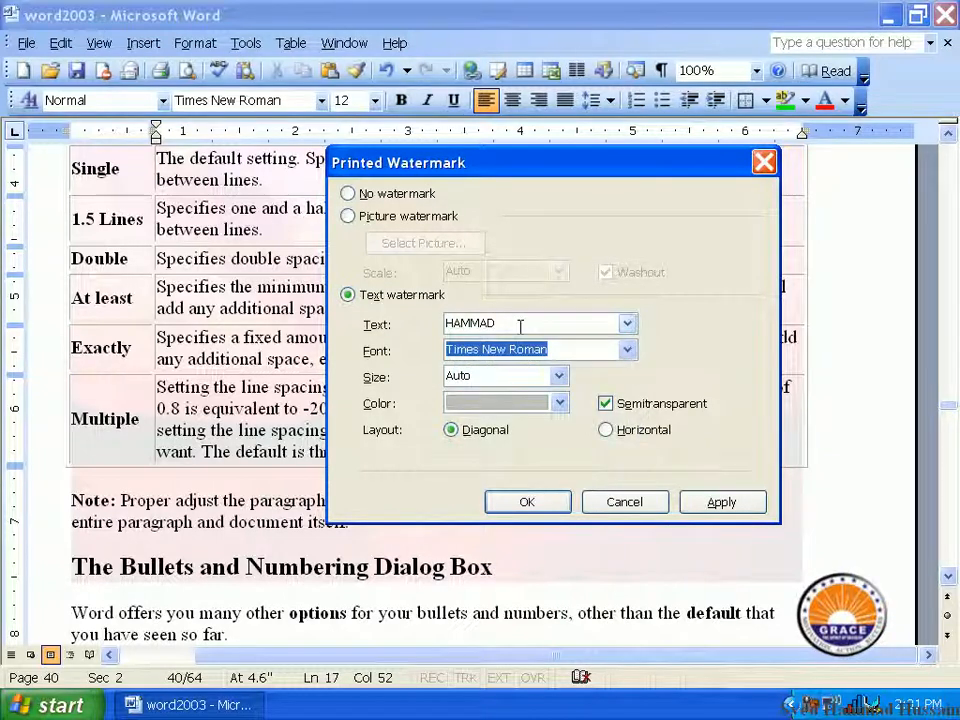
pyautogui.click(626, 350)
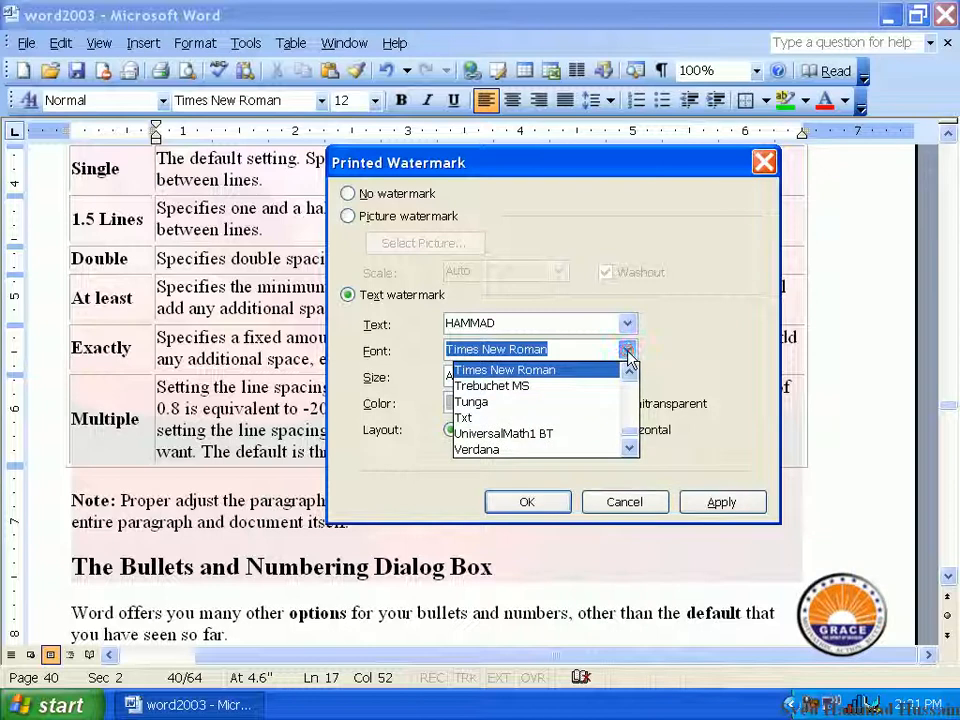
pyautogui.click(627, 352)
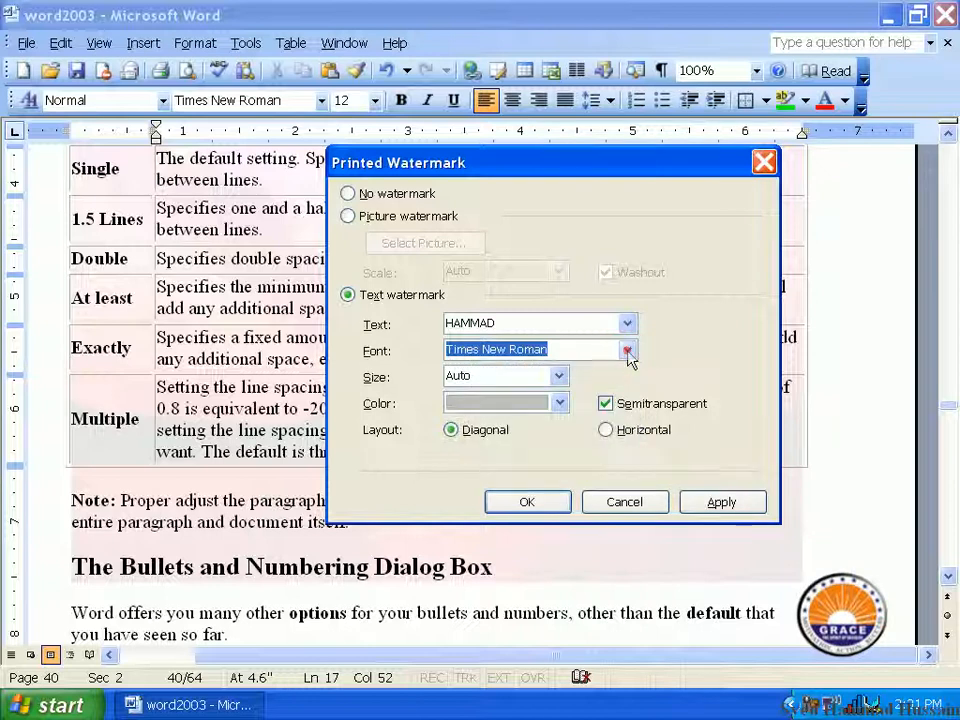
pyautogui.click(558, 376)
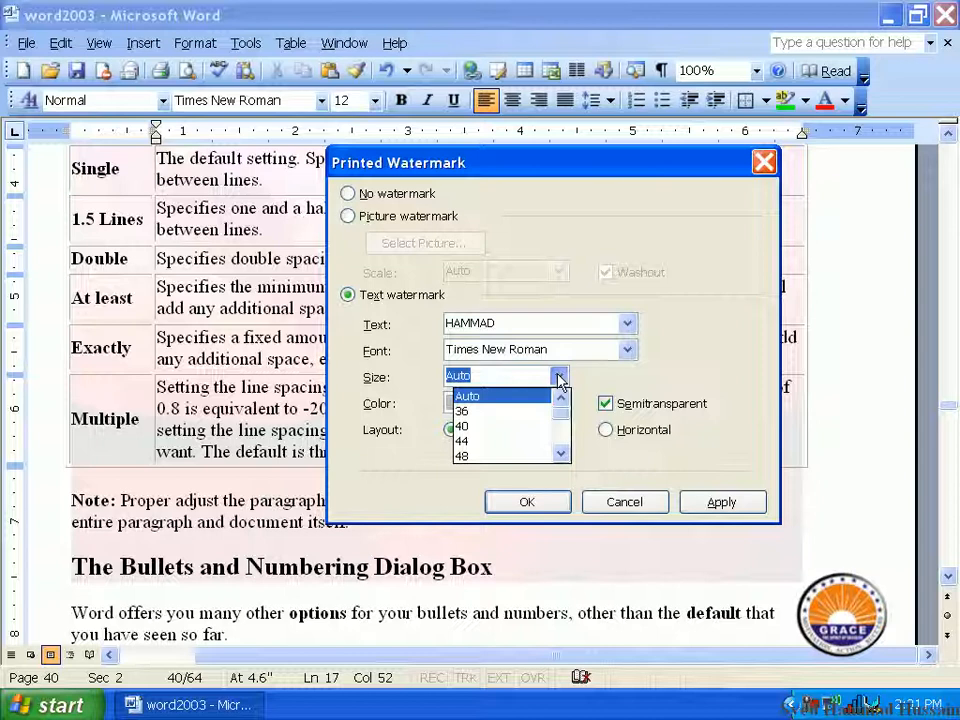
pyautogui.moveTo(563, 412); pyautogui.dragTo(555, 384)
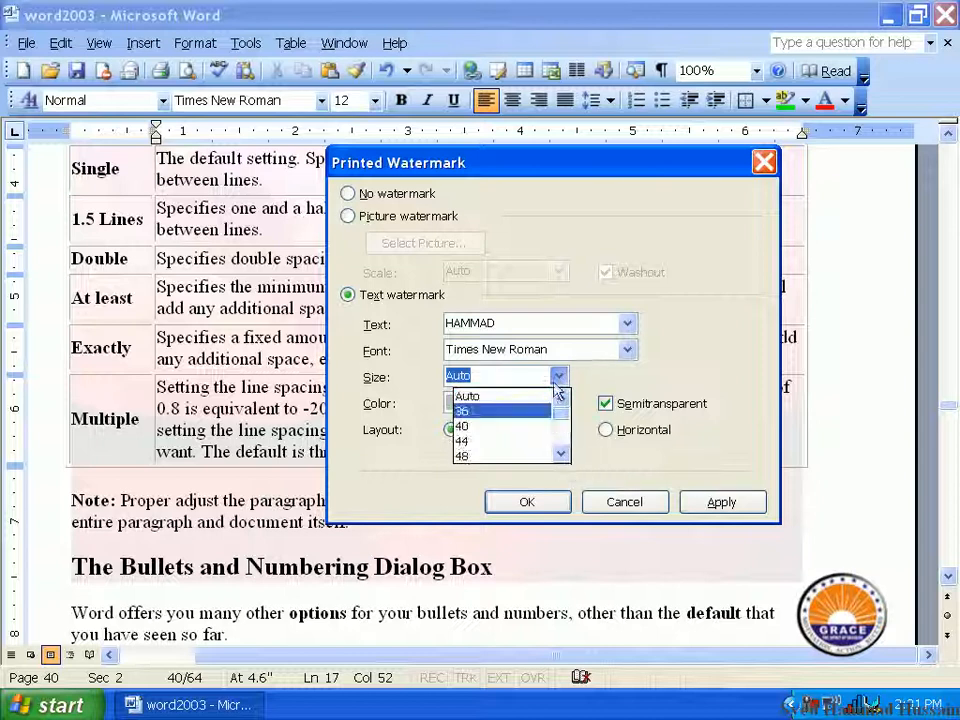
pyautogui.click(528, 392)
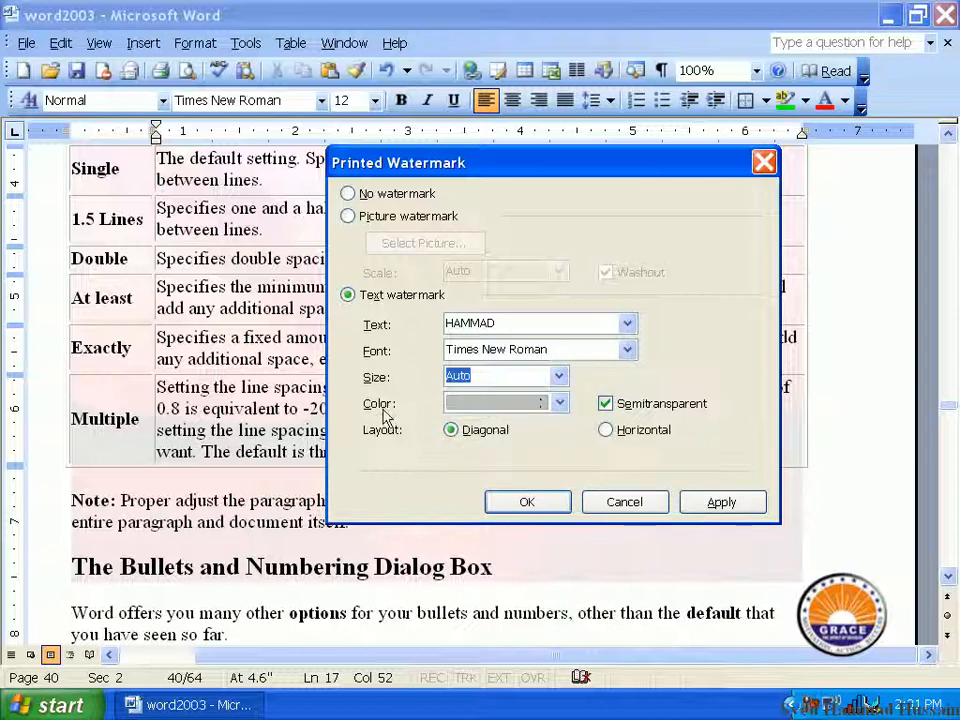
pyautogui.click(558, 404)
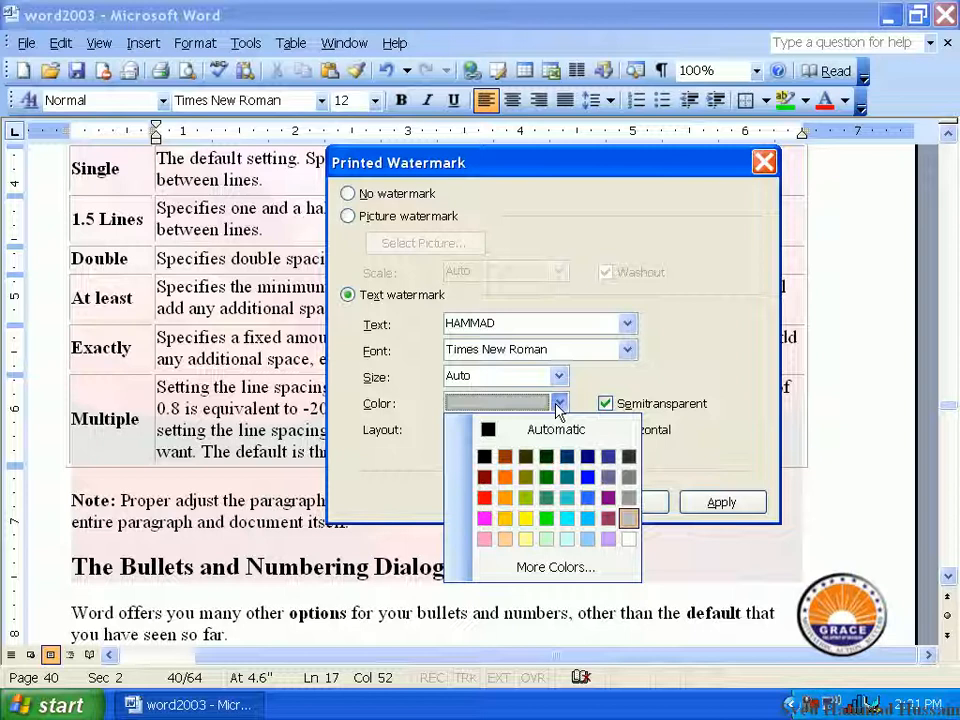
pyautogui.click(422, 400)
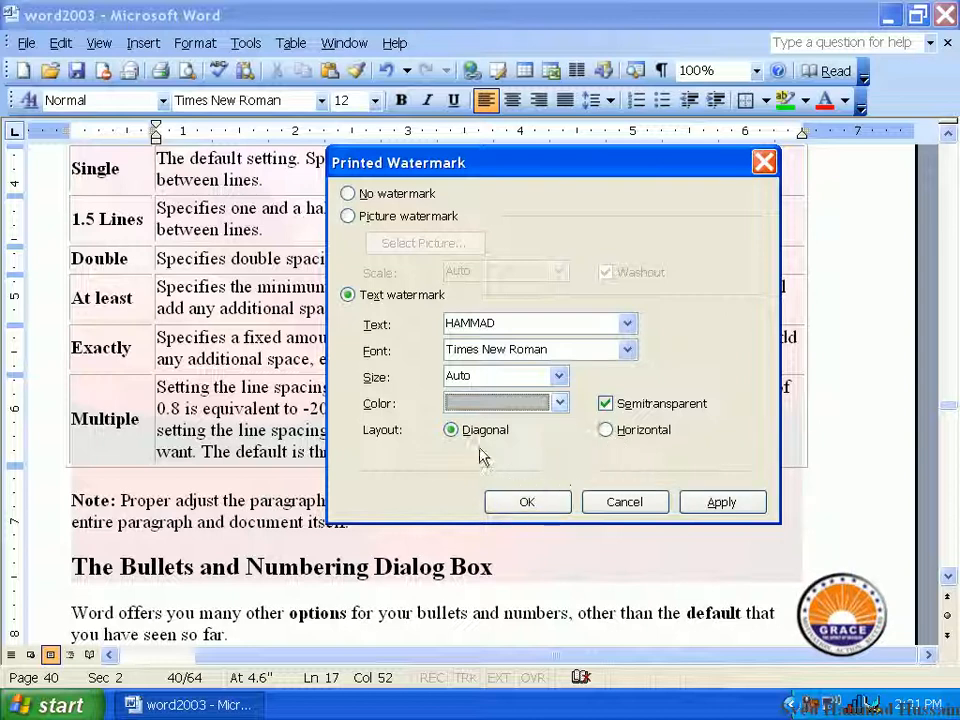
# Step: Apply the semitransparent text watermark with the Diagonal layout and close the watermark settings
pyautogui.click(712, 502)
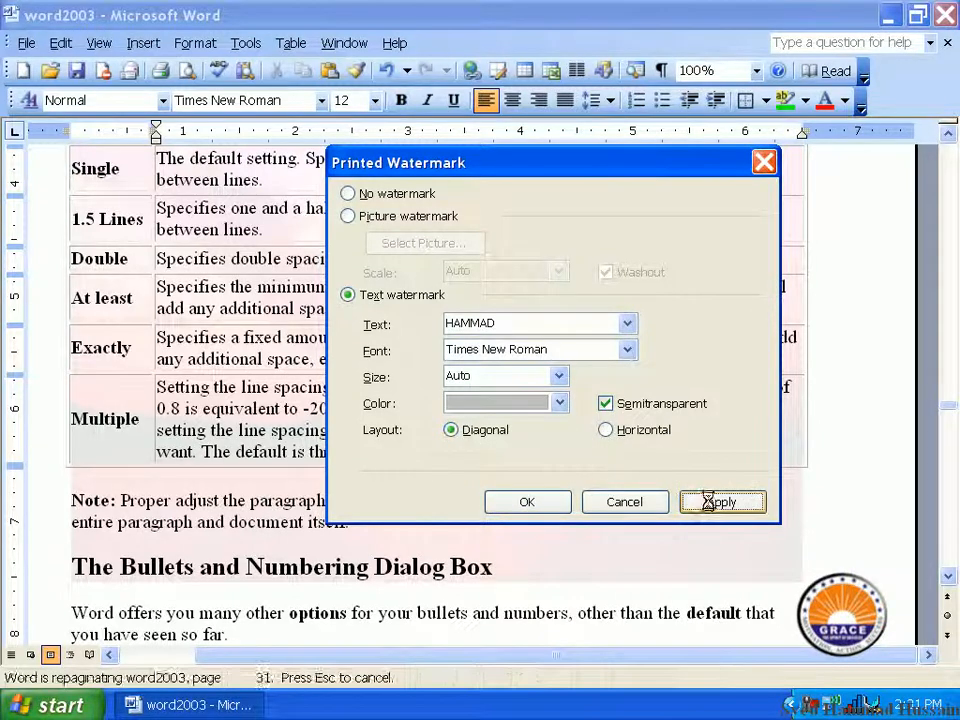
pyautogui.click(522, 505)
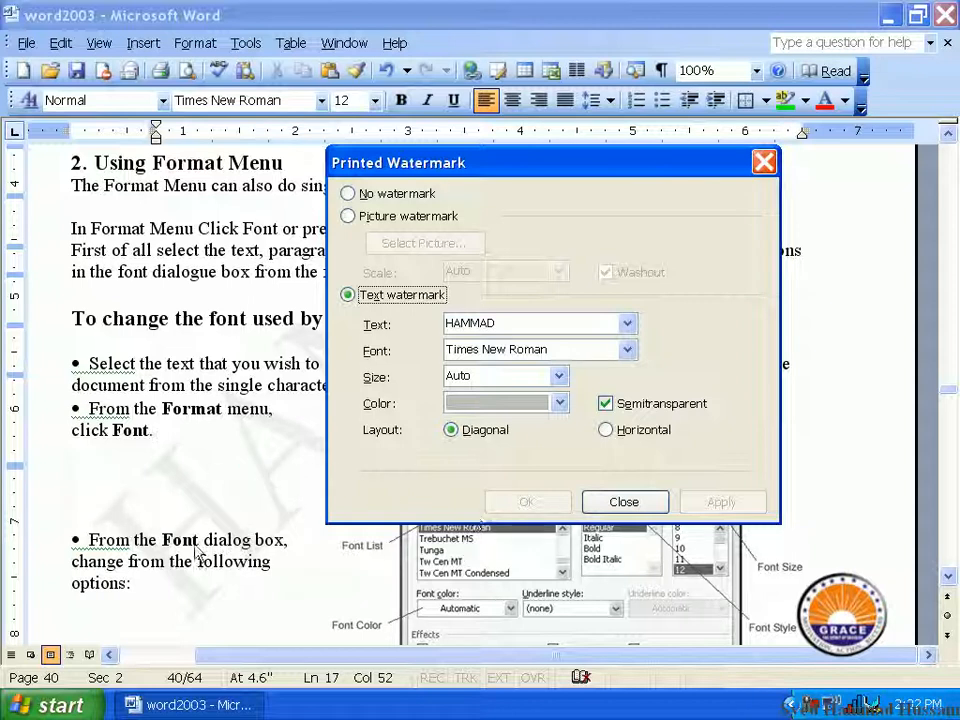
pyautogui.moveTo(536, 178); pyautogui.dragTo(393, 196)
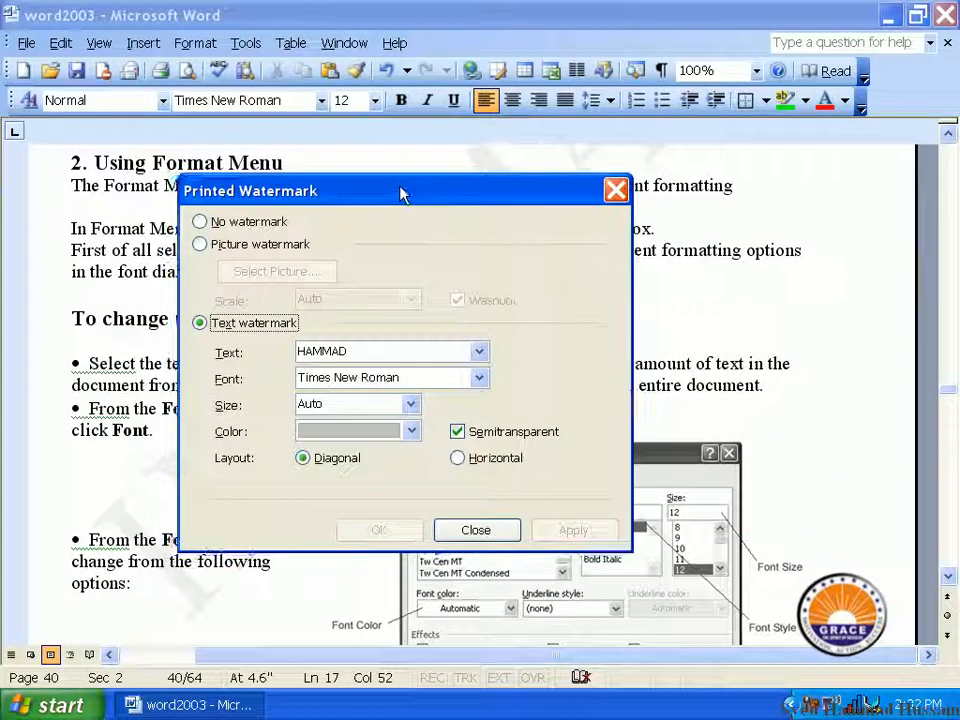
pyautogui.click(495, 529)
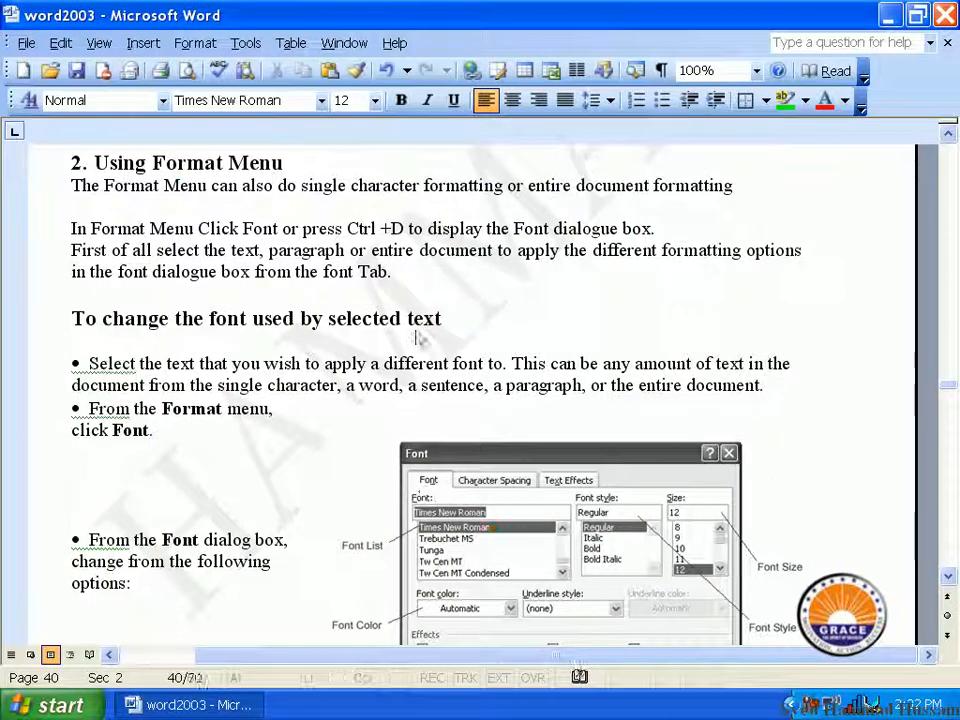
# Step: Examine the text watermark behind the font options table and on page 36 in print preview
pyautogui.scroll(-15, 415, 330)
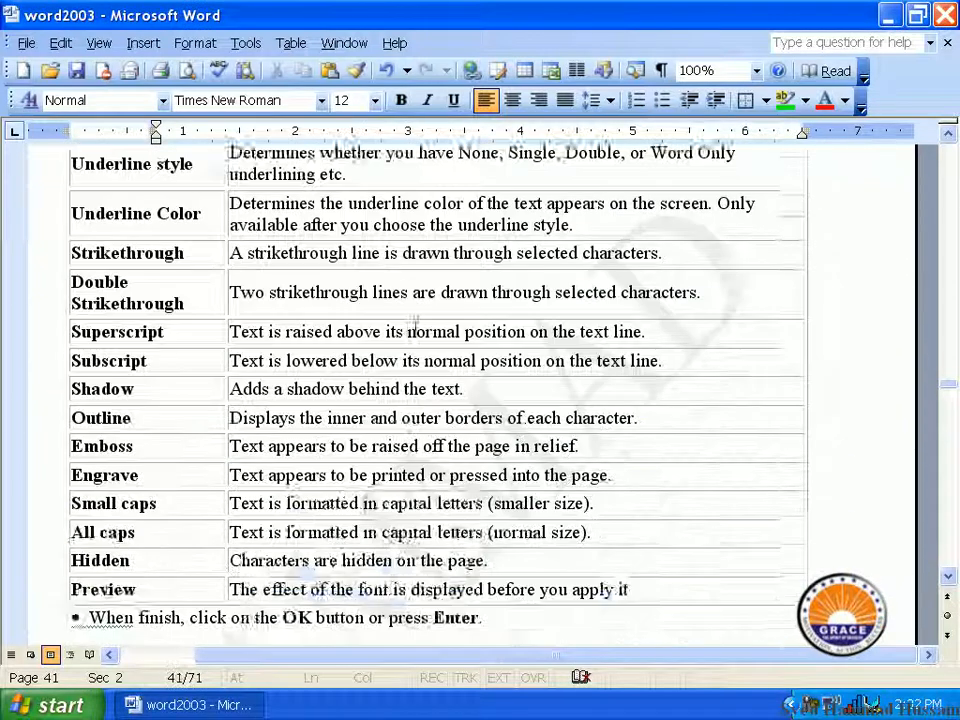
pyautogui.scroll(-3, 416, 325)
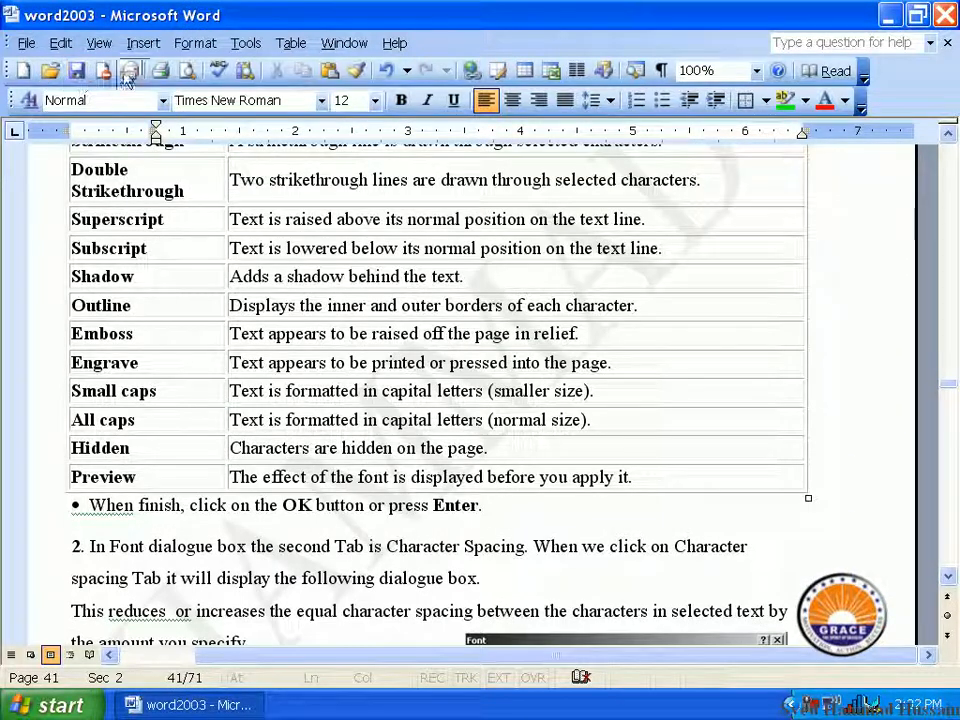
pyautogui.click(186, 70)
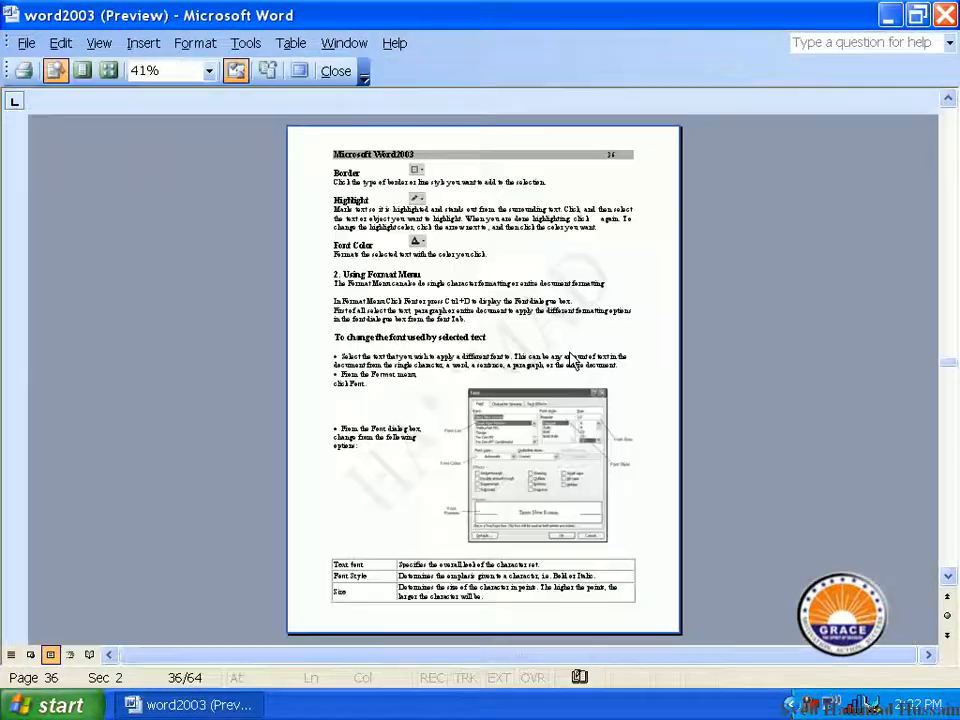
pyautogui.click(585, 285)
pyautogui.click(587, 283)
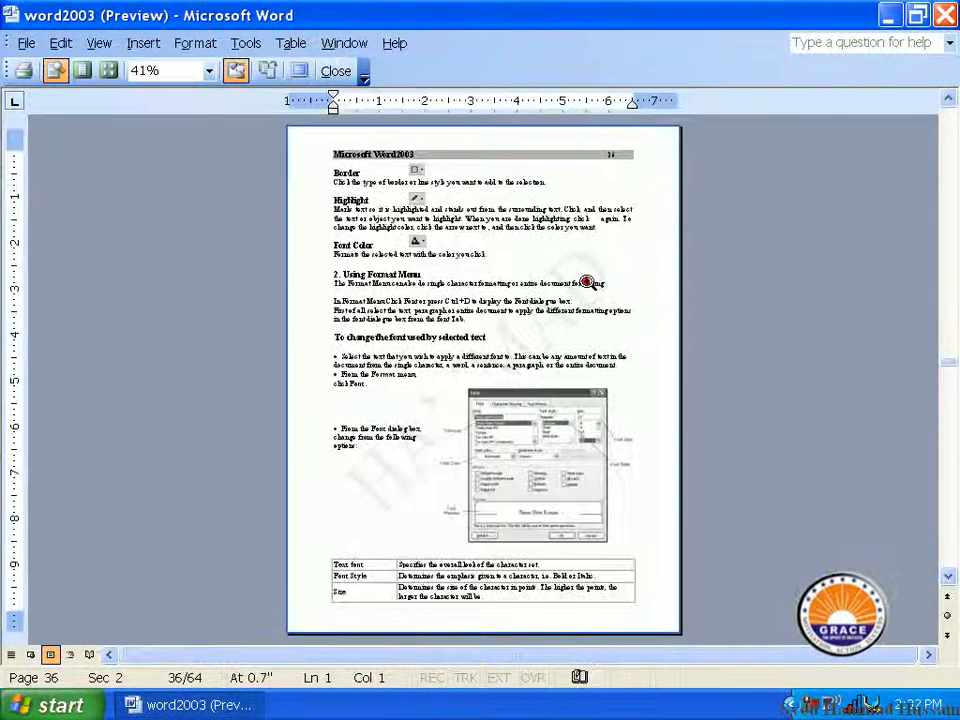
pyautogui.scroll(-2, 536, 403)
pyautogui.scroll(2, 538, 404)
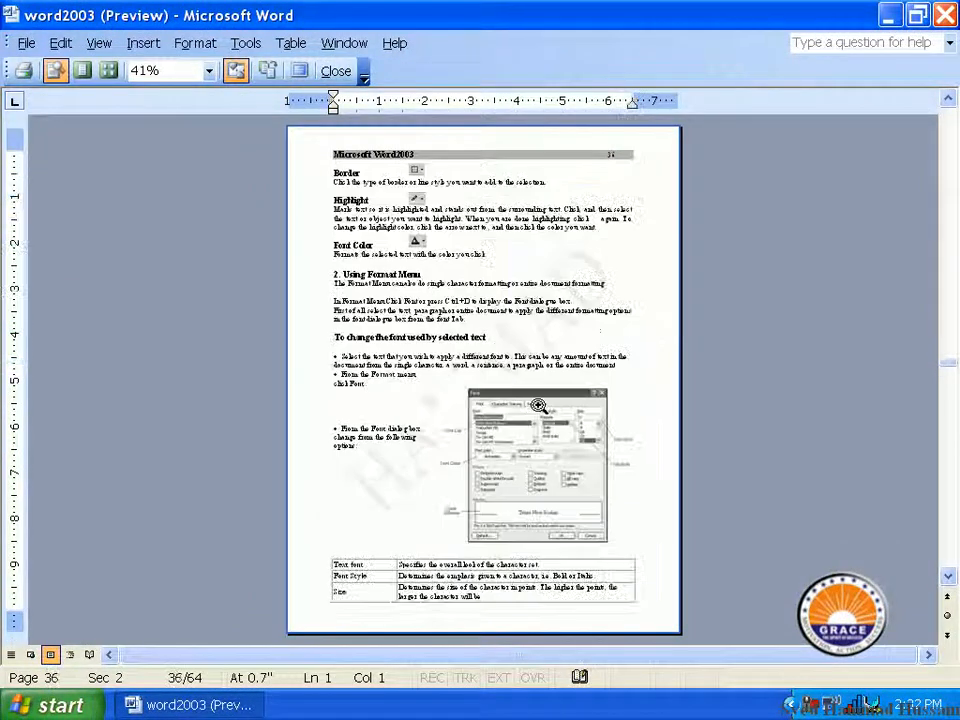
pyautogui.click(437, 392)
pyautogui.click(438, 393)
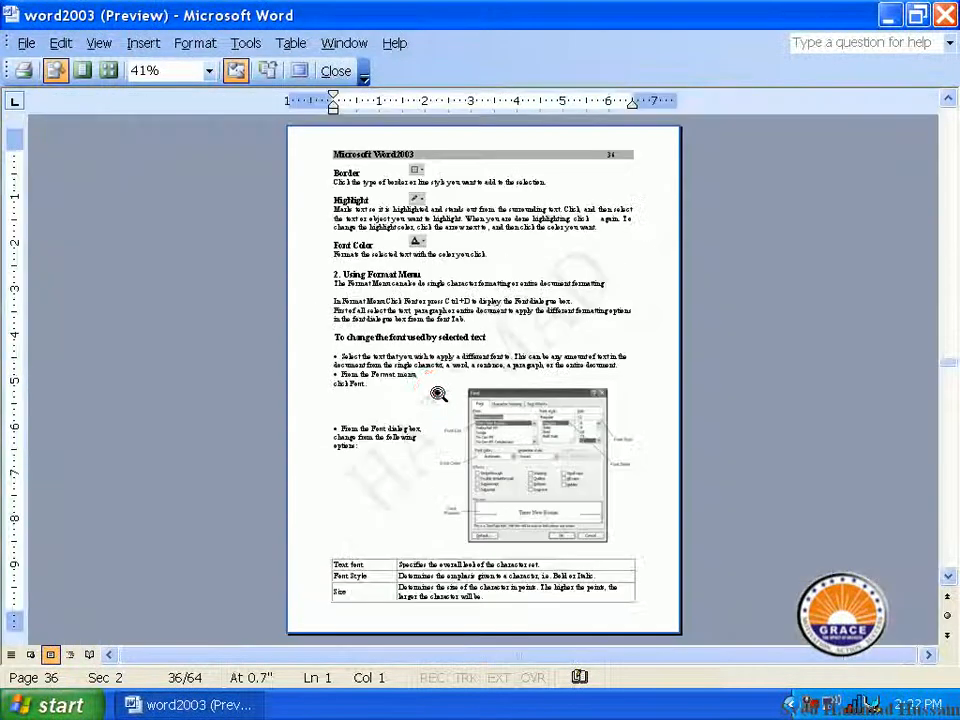
# Step: Inspect the text watermark across pages 35 to 38 in print preview, magnifying pages 35 and 38
pyautogui.scroll(1, 491, 311)
pyautogui.click(491, 311)
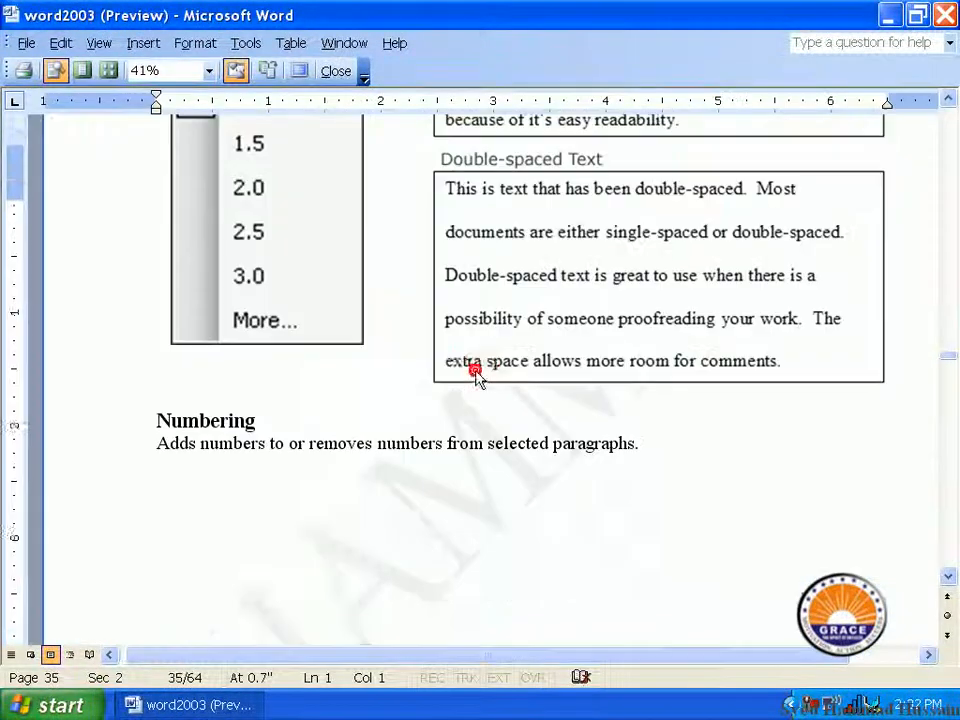
pyautogui.click(496, 402)
pyautogui.scroll(-2, 512, 350)
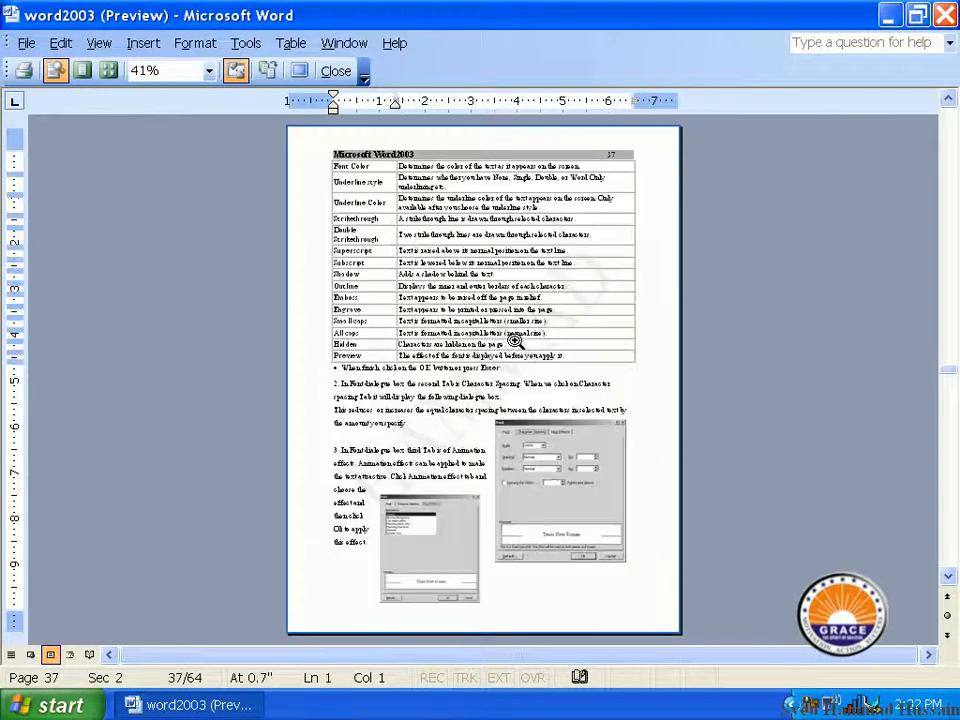
pyautogui.scroll(-1, 514, 341)
pyautogui.click(368, 466)
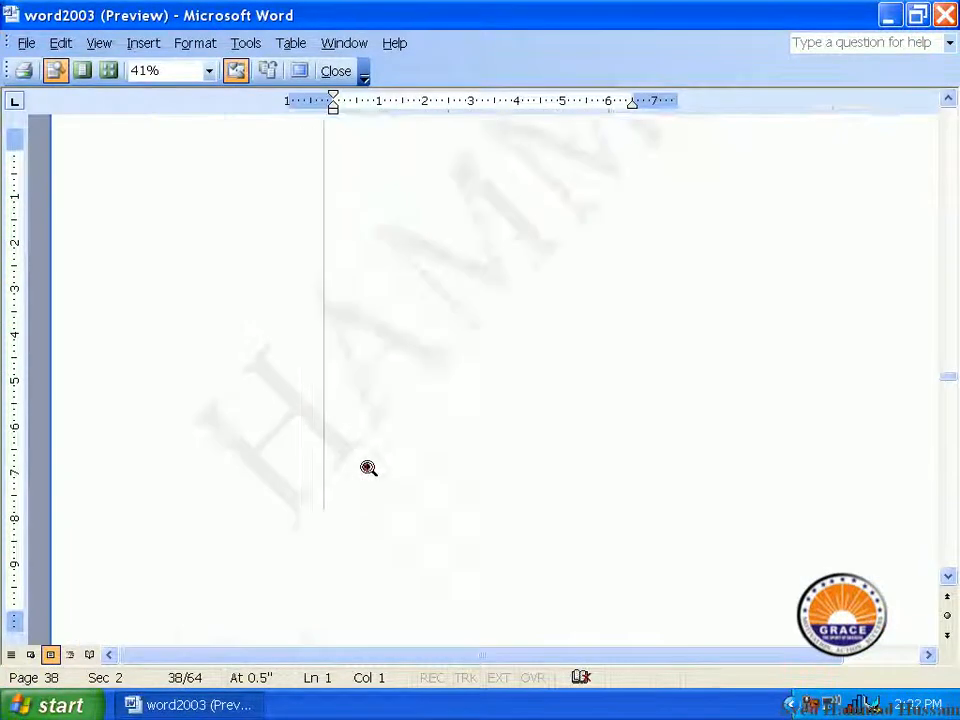
pyautogui.click(385, 418)
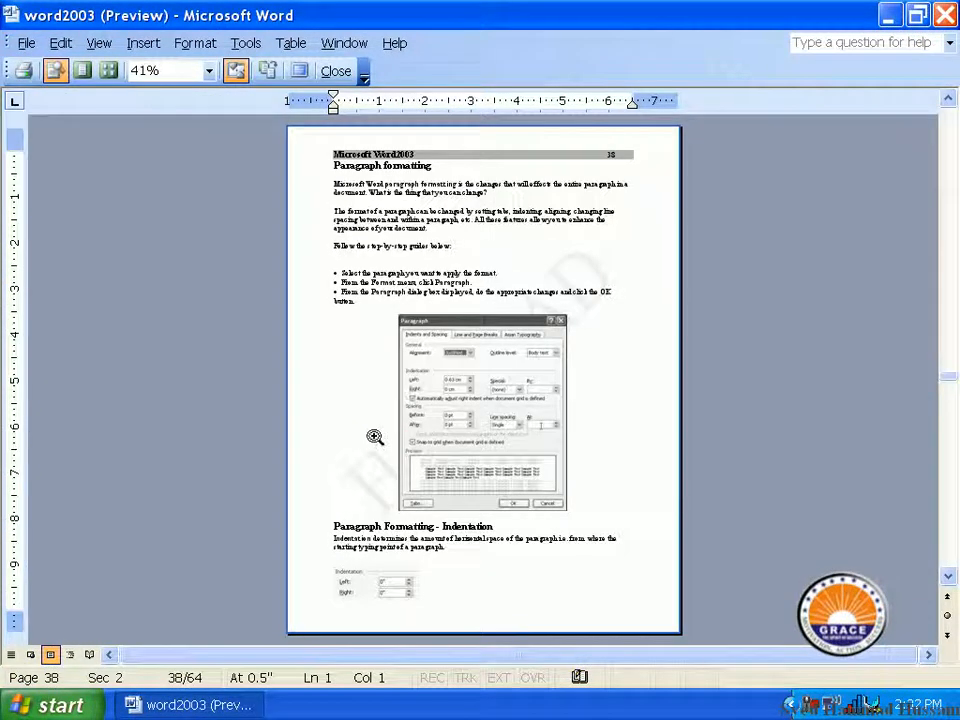
pyautogui.scroll(2, 373, 437)
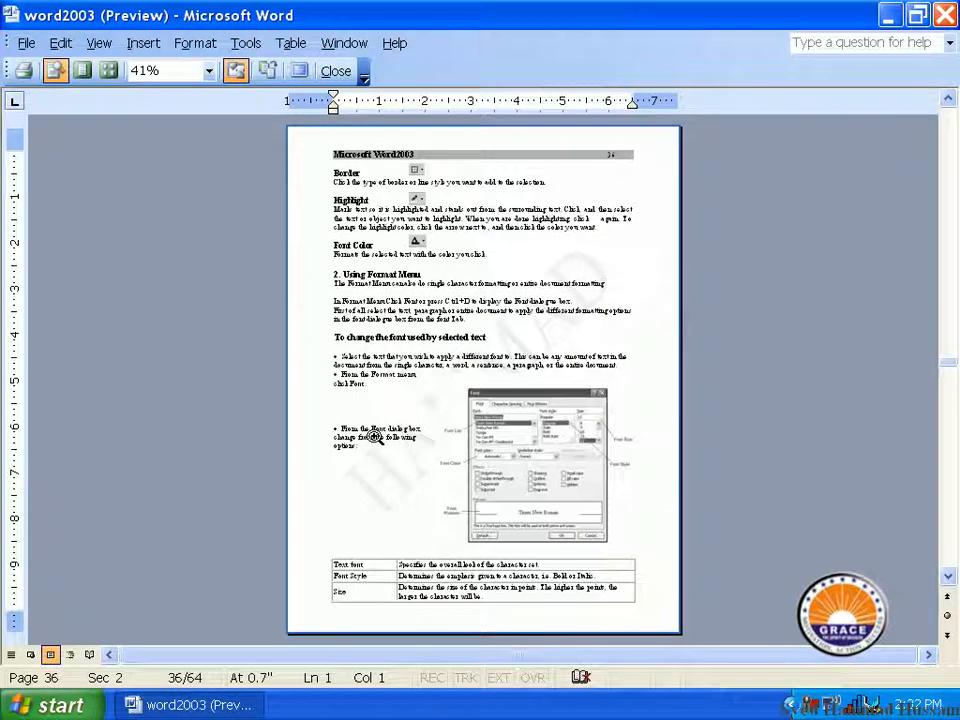